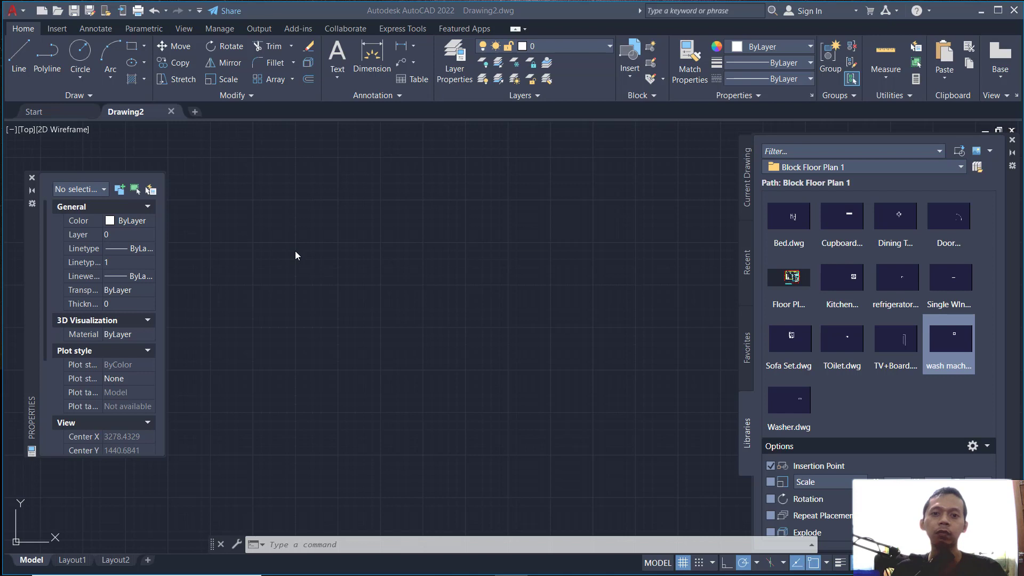
Start a line at a picked corner and draw the 3000 bottom edge
{"action": "left_click", "coordinate": [379, 260]}
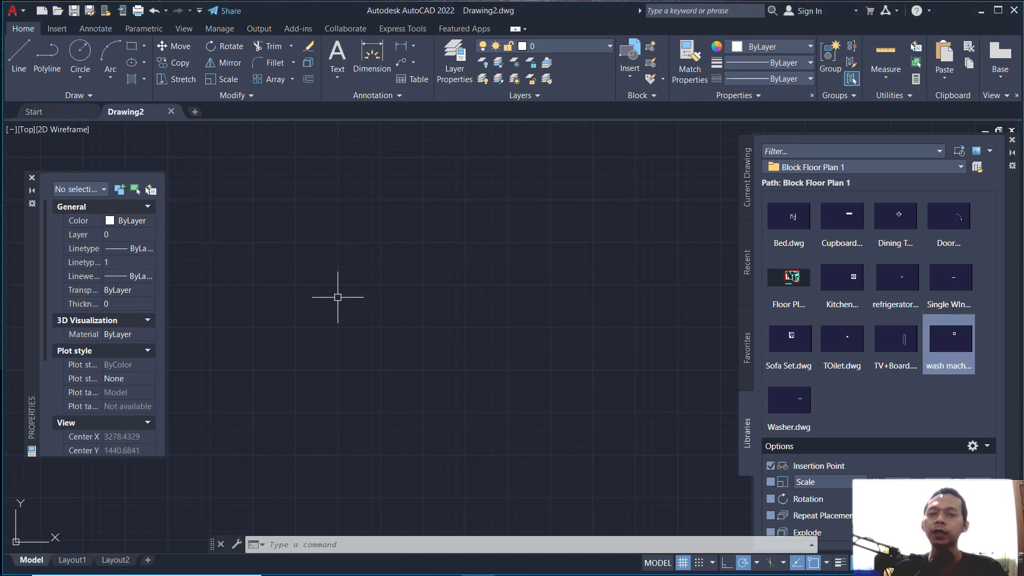
{"action": "type", "text": "l"}
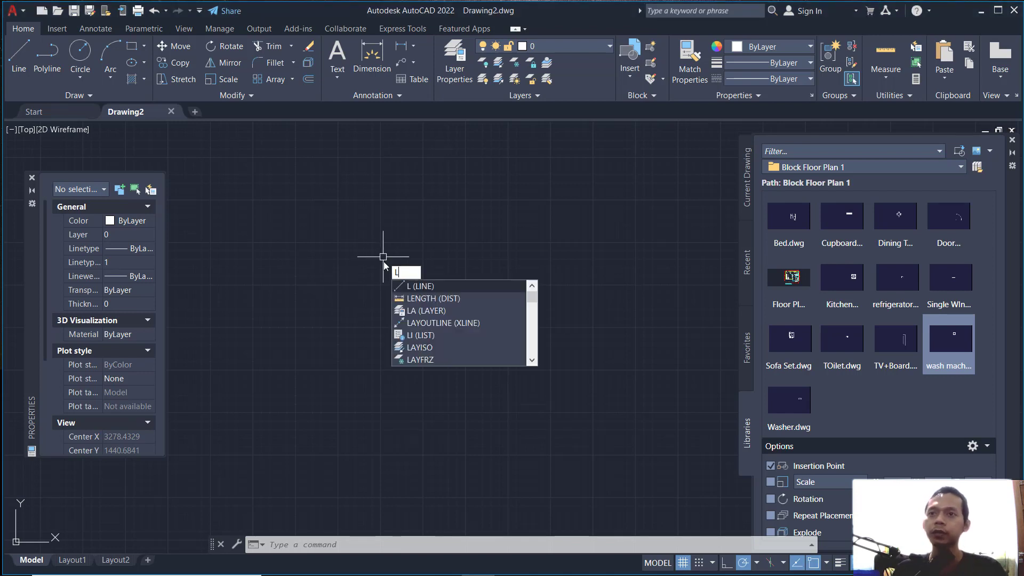
{"action": "key", "text": "Return"}
{"action": "left_click", "coordinate": [295, 410]}
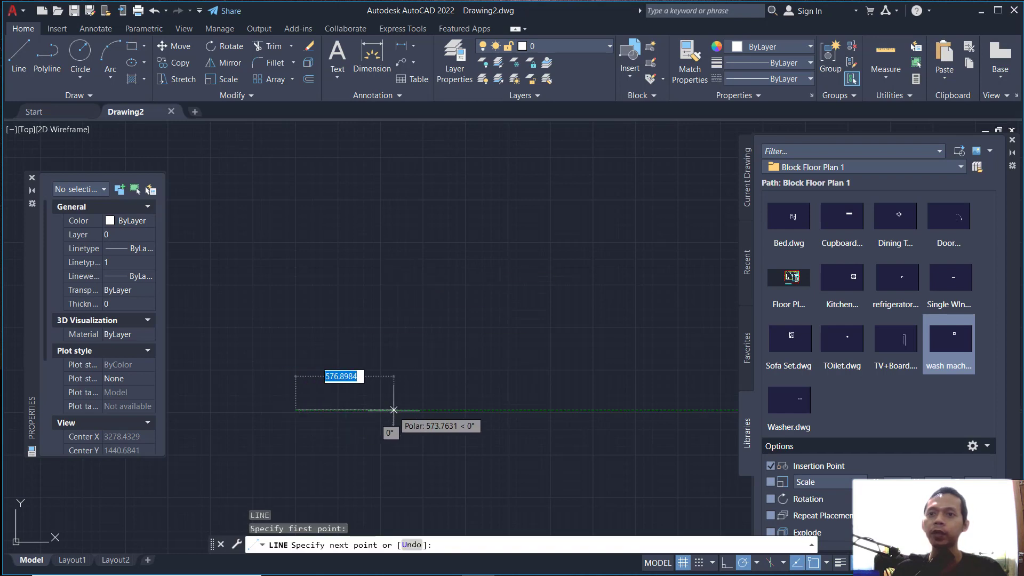
{"action": "type", "text": "3000"}
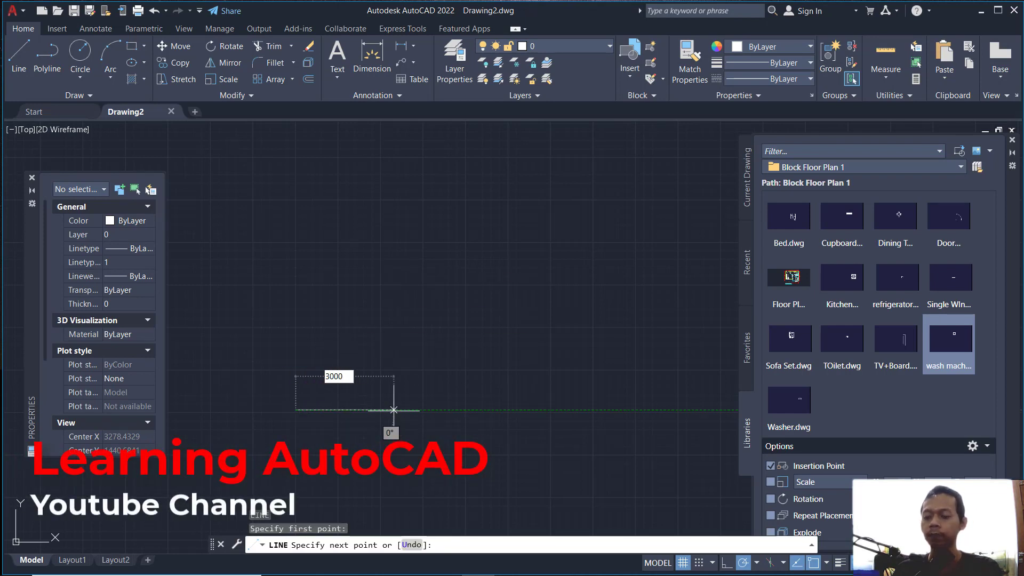
{"action": "key", "text": "Return"}
{"action": "scroll", "coordinate": [393, 409], "scroll_direction": "down", "scroll_amount": 5}
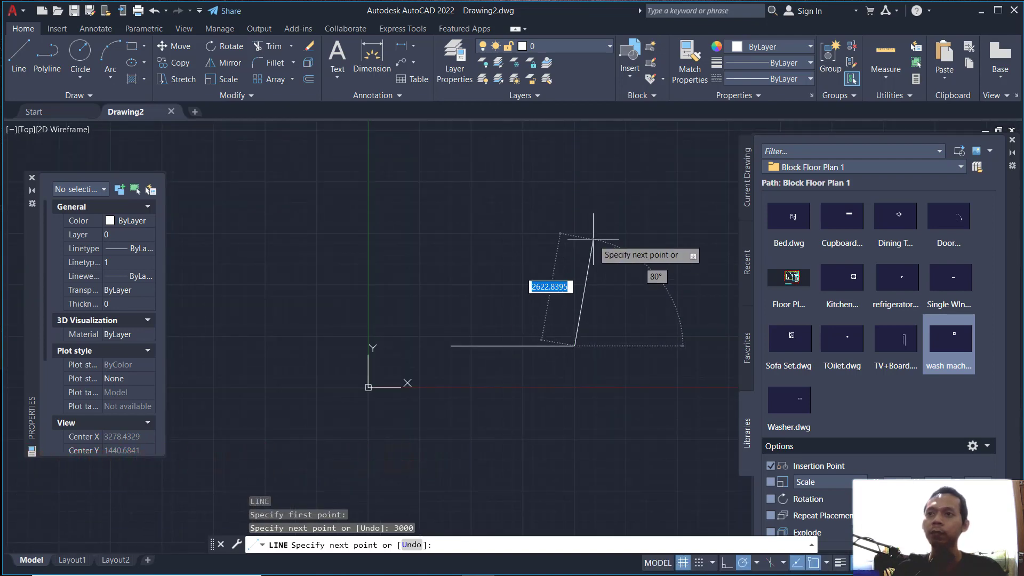
{"action": "middle_click_drag", "start_coordinate": [589, 216], "coordinate": [559, 251]}
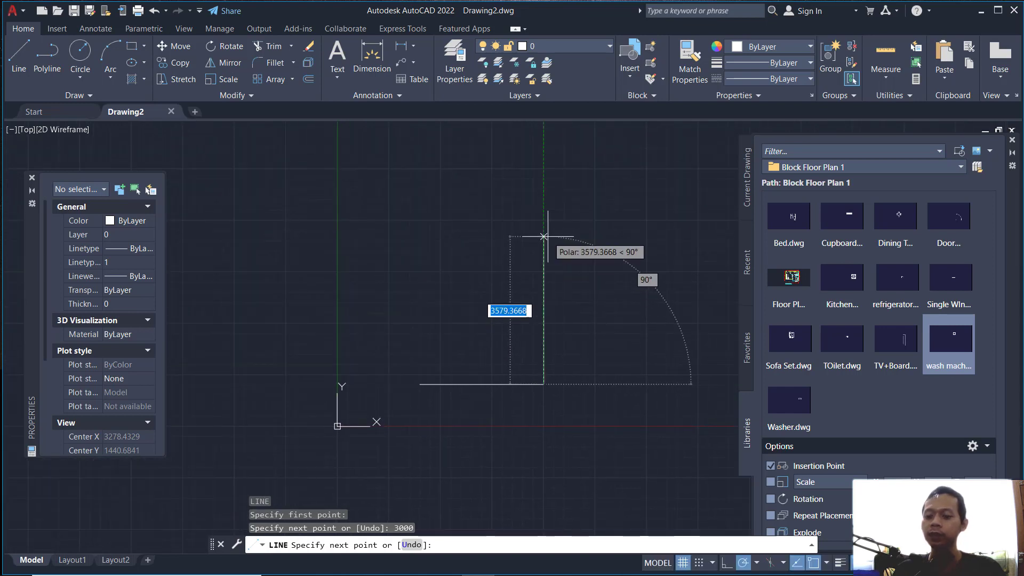
Draw the 6000 right edge and 3000 top edge, closing back at the start point
{"action": "type", "text": "6000"}
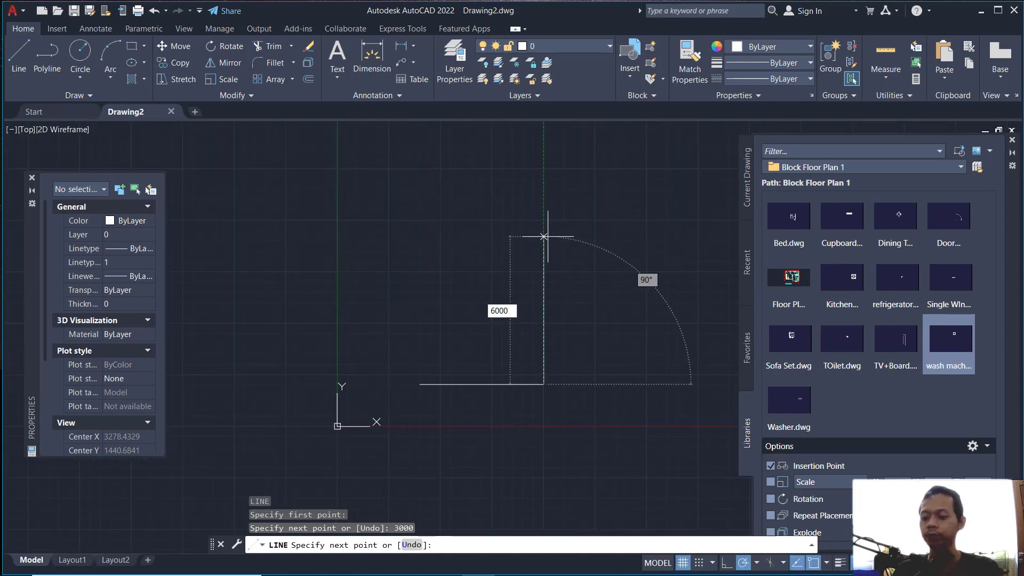
{"action": "key", "text": "Return"}
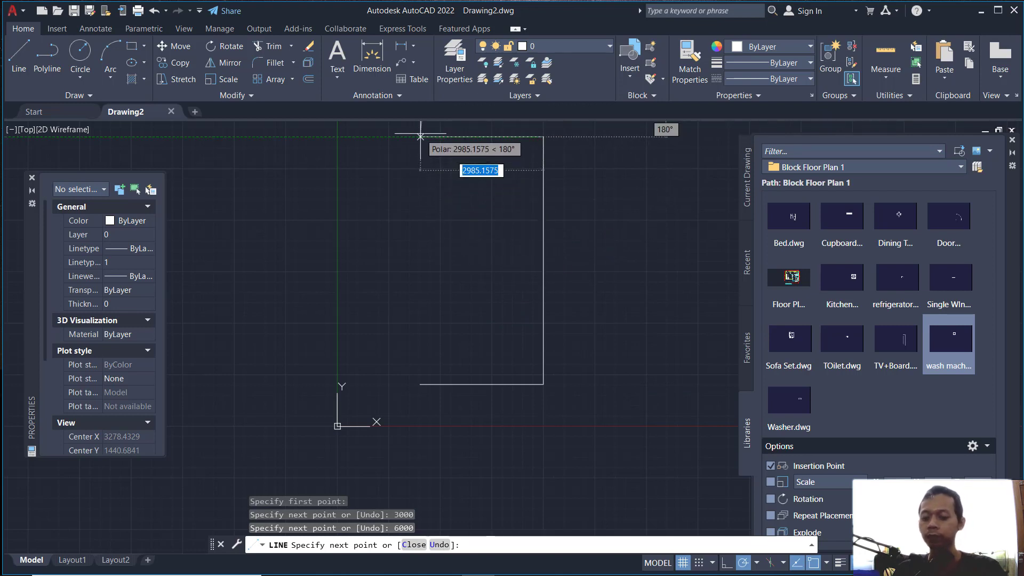
{"action": "type", "text": "3000"}
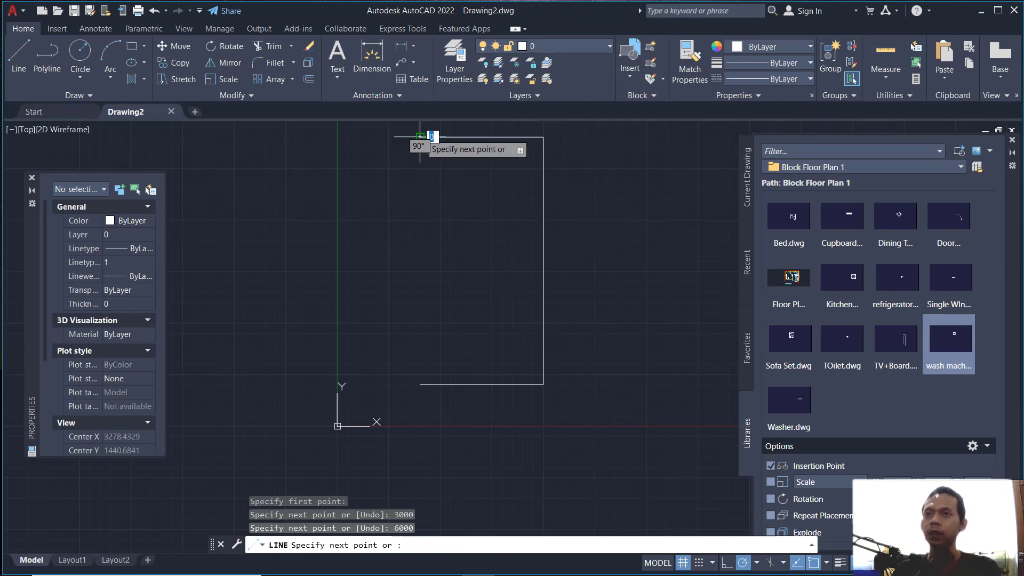
{"action": "key", "text": "Return"}
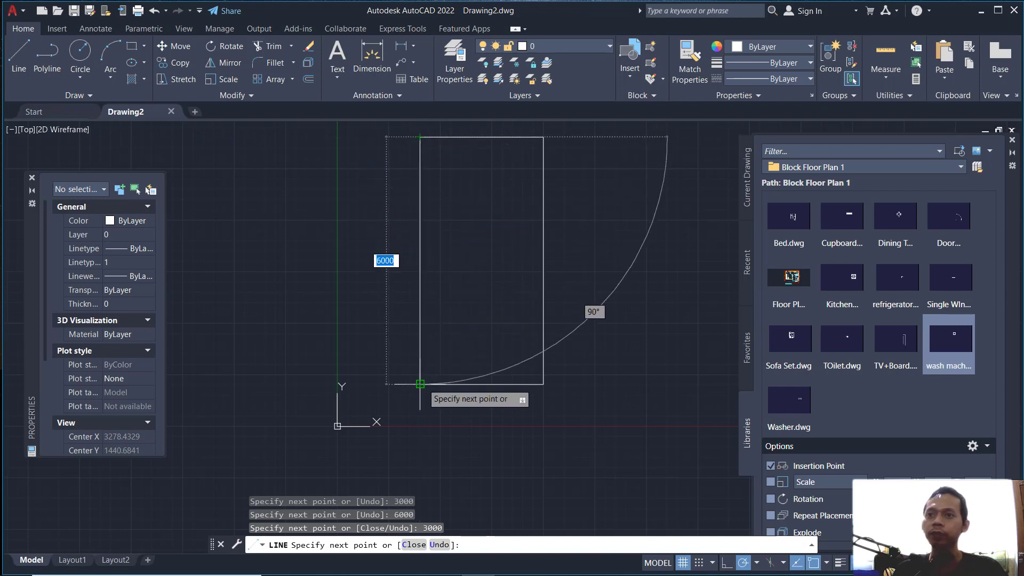
{"action": "left_click", "coordinate": [420, 384]}
{"action": "key", "text": "Return"}
Zoom to fit the rectangle and turn the background grid off with F7
{"action": "middle_click_drag", "start_coordinate": [468, 224], "coordinate": [444, 278]}
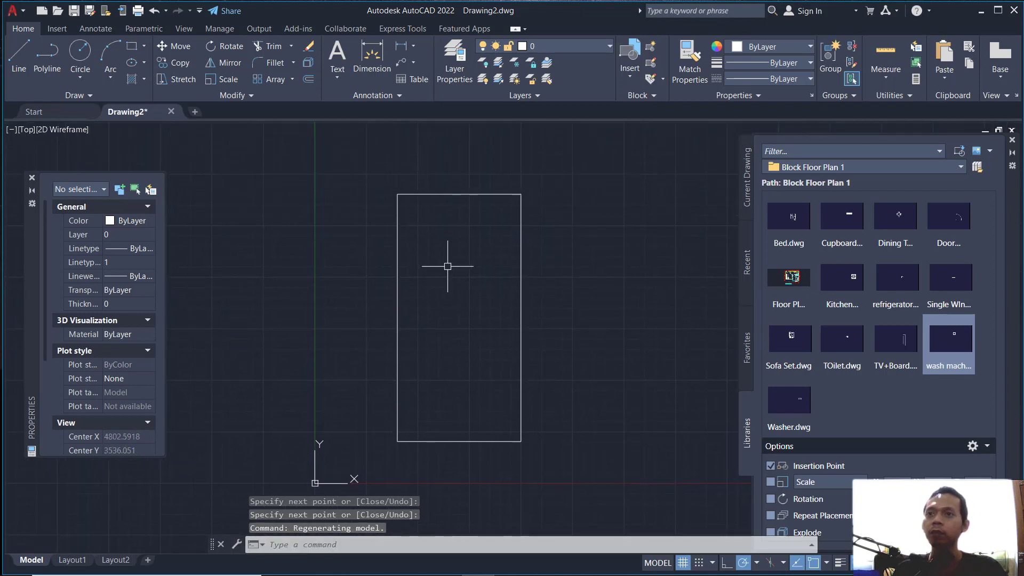
{"action": "middle_click", "coordinate": [497, 220]}
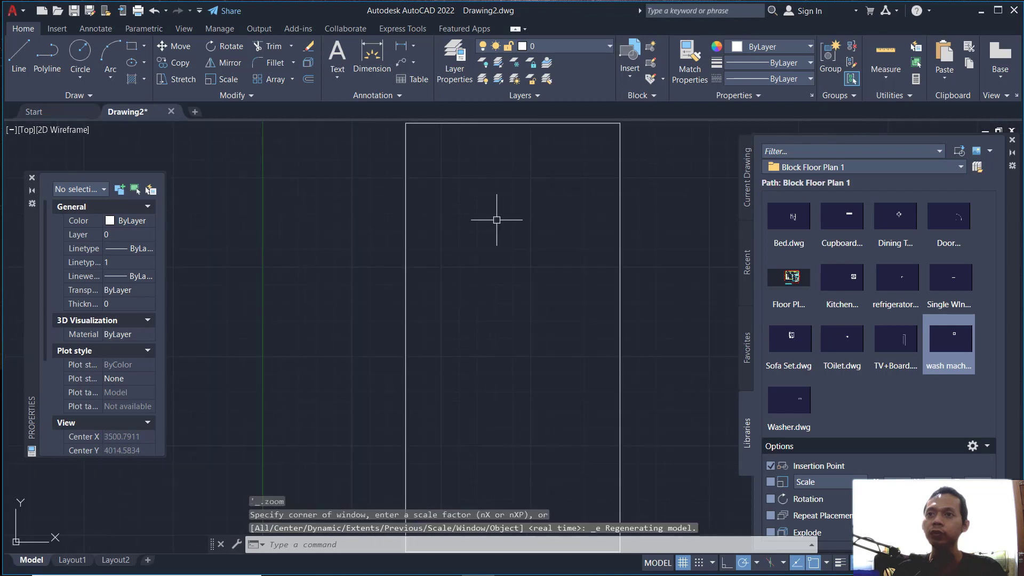
{"action": "scroll", "coordinate": [515, 274], "scroll_direction": "down", "scroll_amount": 2}
{"action": "middle_click_drag", "start_coordinate": [521, 276], "coordinate": [483, 278]}
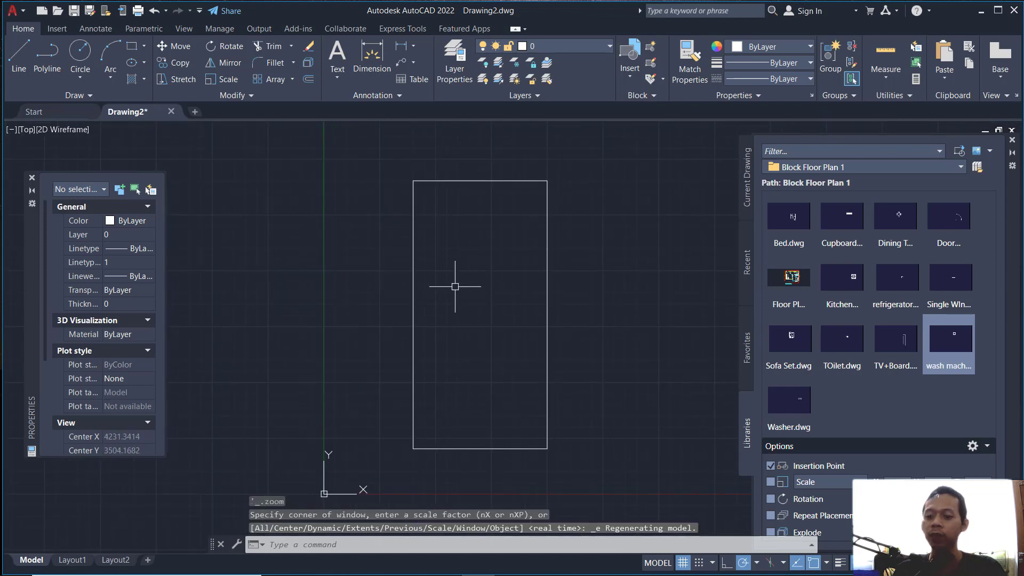
{"action": "key", "text": "F7"}
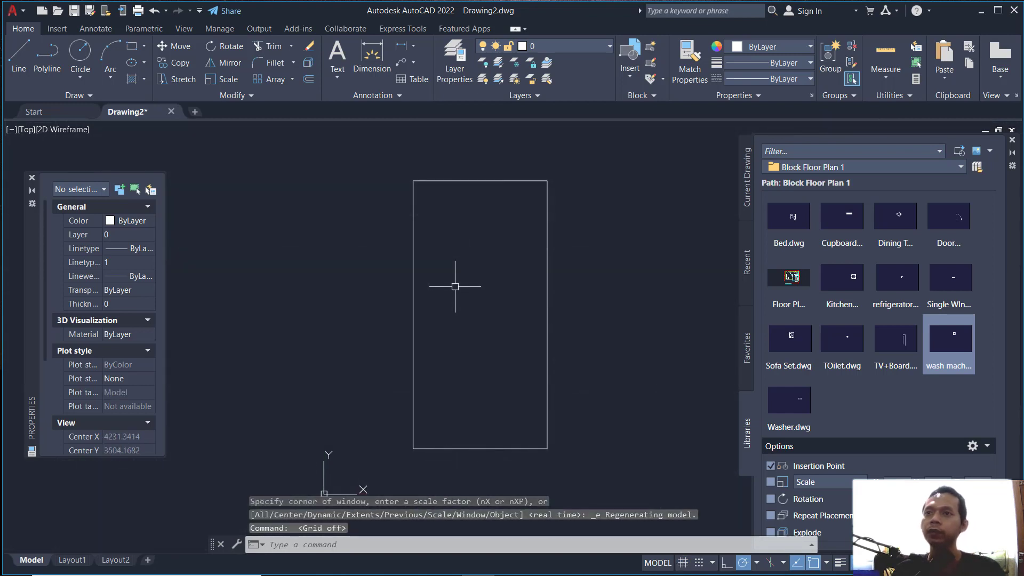
Copy the rectangle's top edge 2500 and 4000 downward
{"action": "type", "text": "c"}
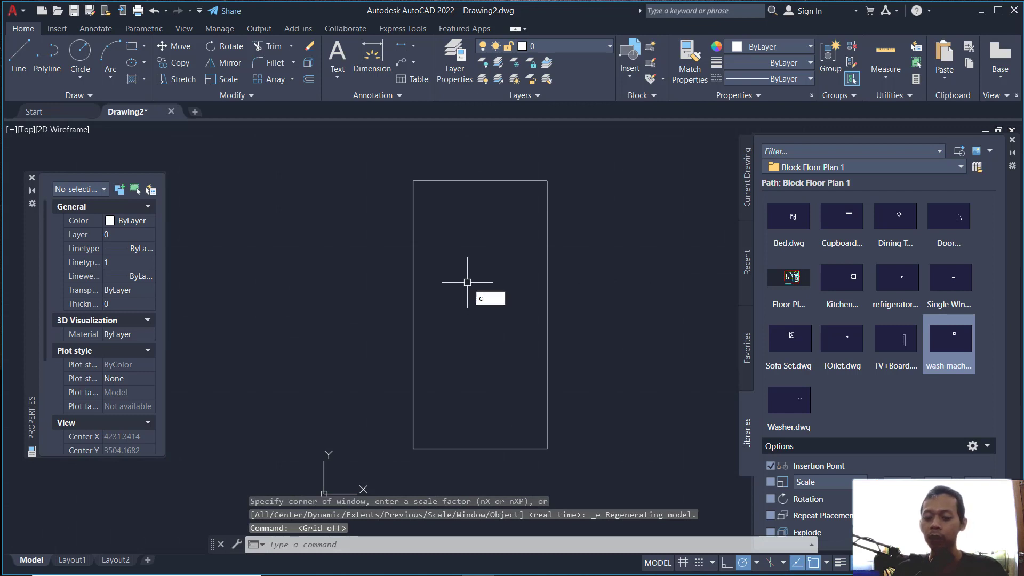
{"action": "type", "text": "o"}
{"action": "key", "text": "Return"}
{"action": "left_click", "coordinate": [501, 154]}
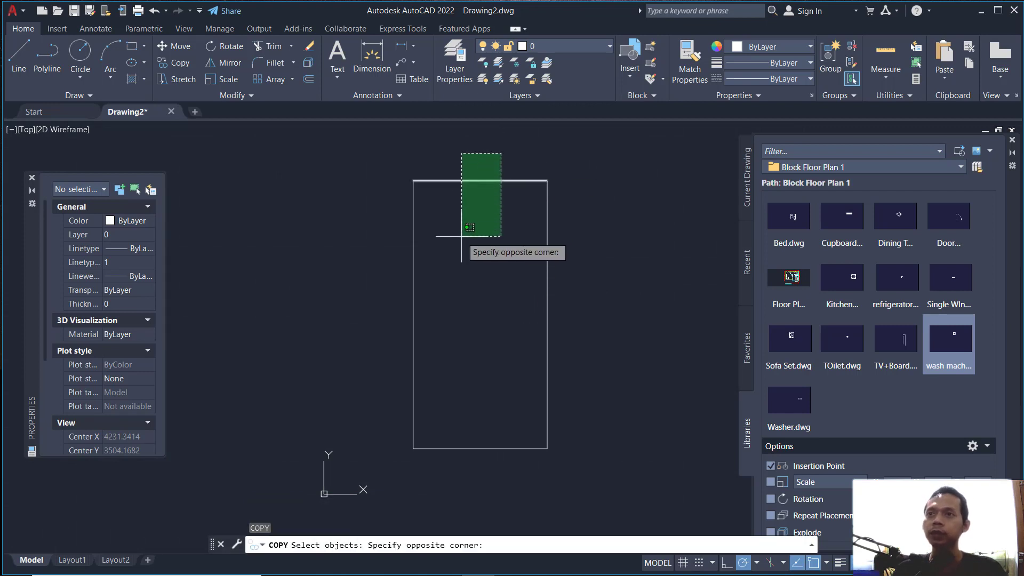
{"action": "left_click", "coordinate": [462, 235]}
{"action": "key", "text": "Return"}
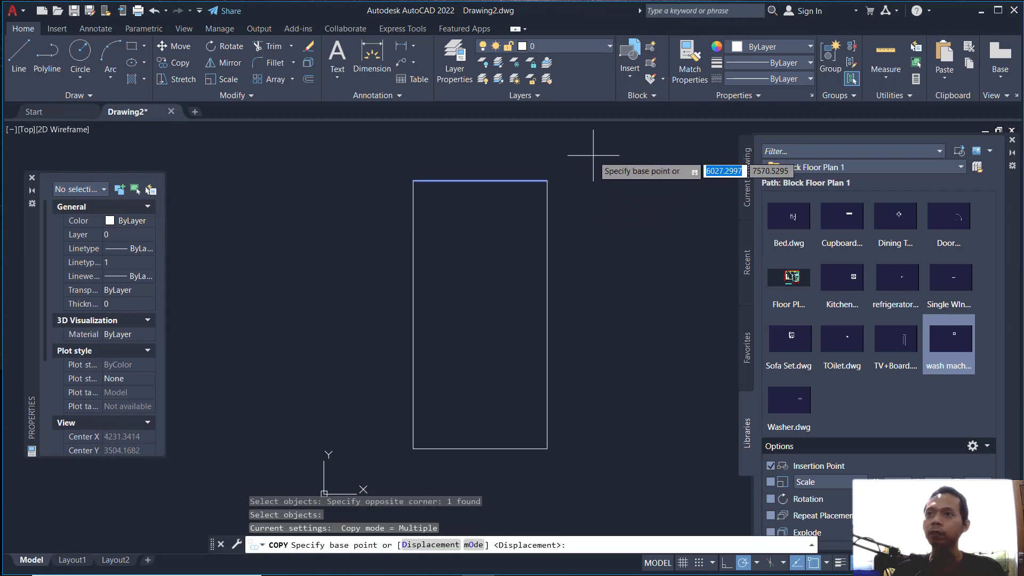
{"action": "left_click", "coordinate": [593, 155]}
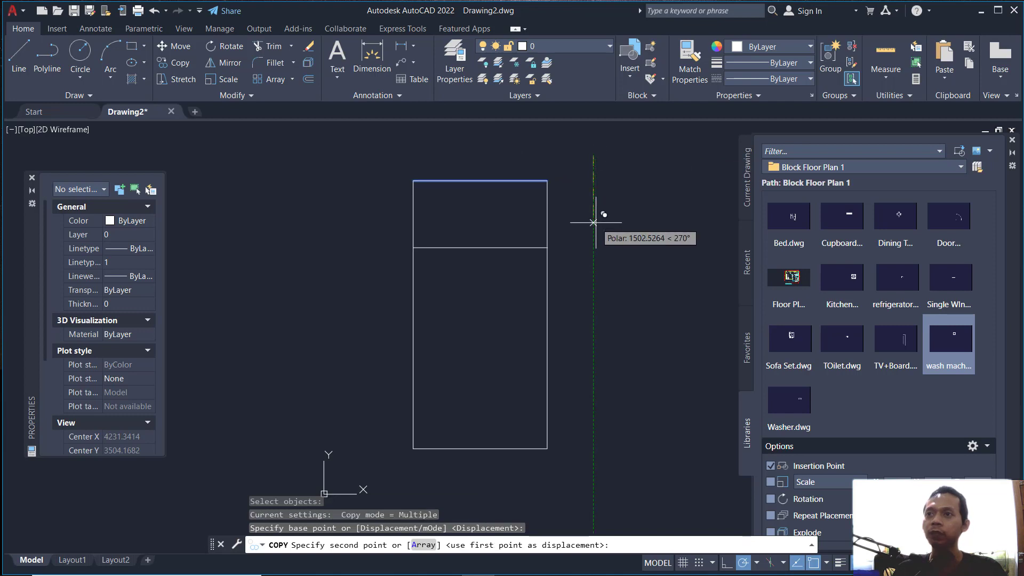
{"action": "type", "text": "25"}
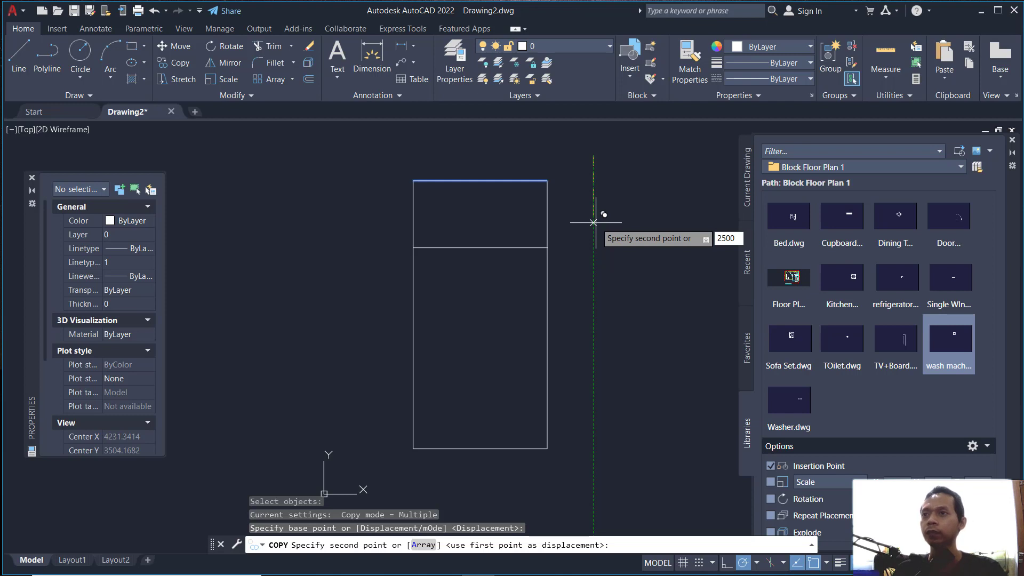
{"action": "type", "text": "00"}
{"action": "key", "text": "Return"}
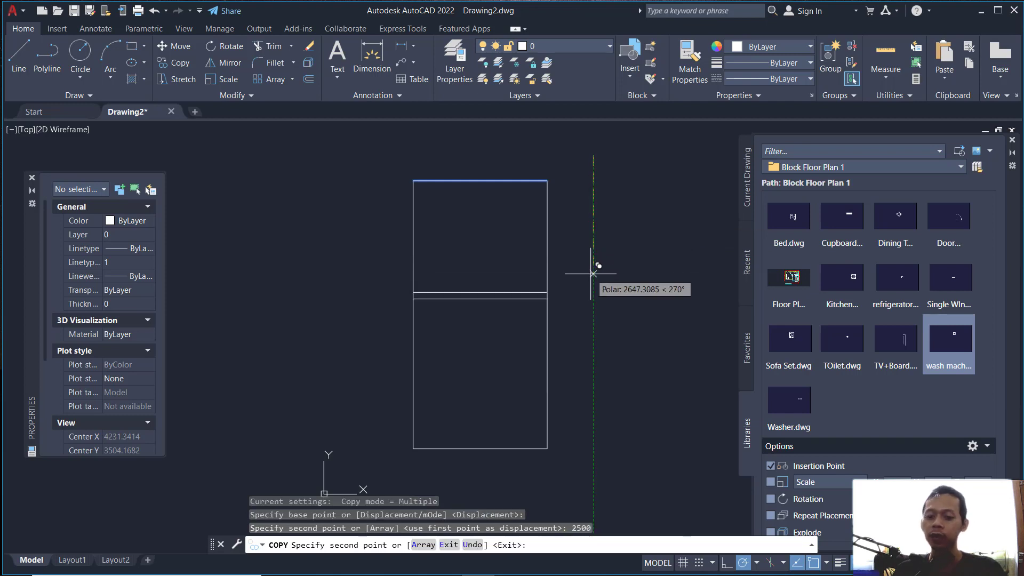
{"action": "type", "text": "4"}
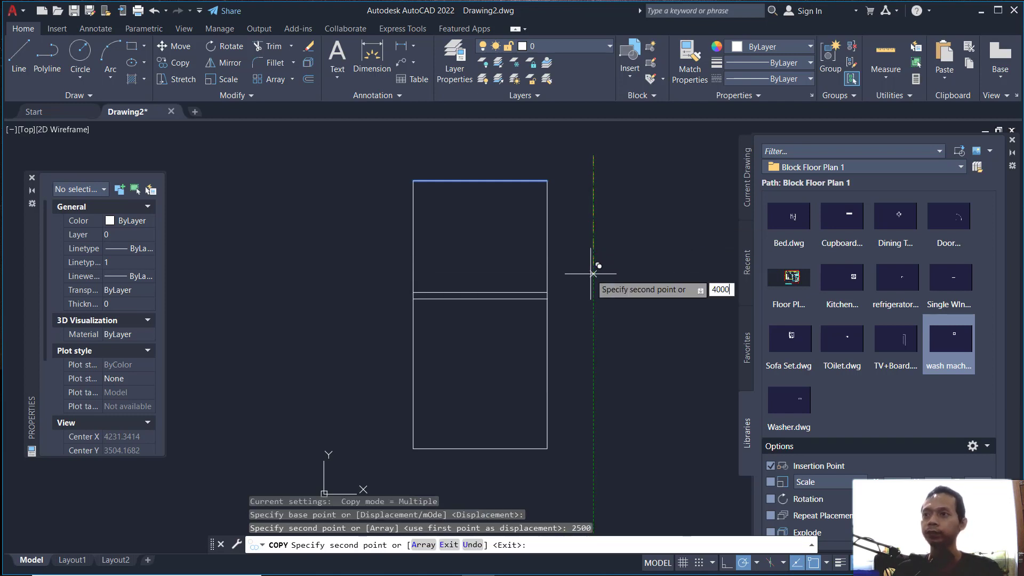
{"action": "type", "text": "000"}
{"action": "key", "text": "Return"}
{"action": "key", "text": "Return"}
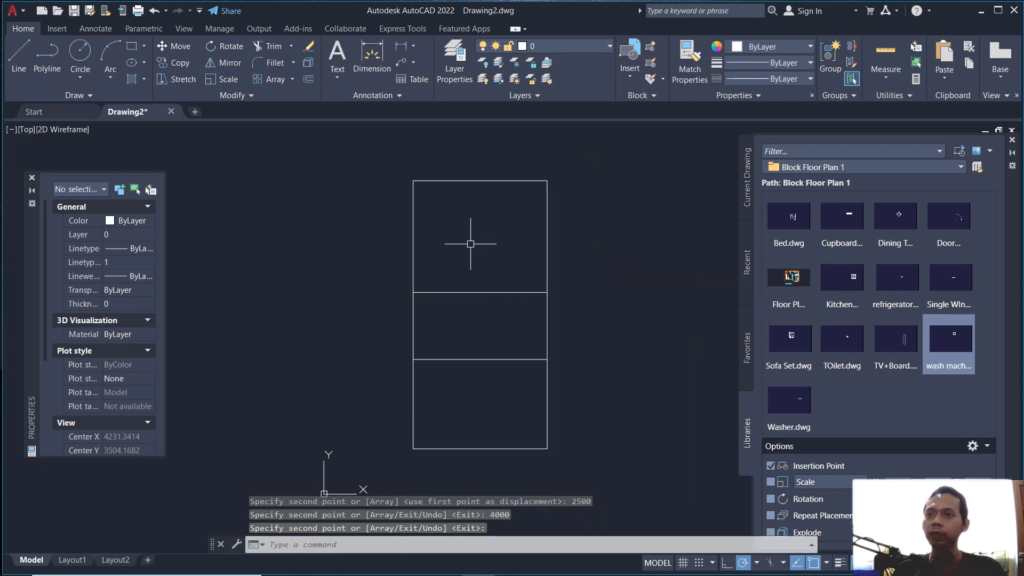
{"action": "middle_click_drag", "start_coordinate": [469, 243], "coordinate": [467, 255]}
Copy the rectangle's left edge 1500 to the right
{"action": "type", "text": "c"}
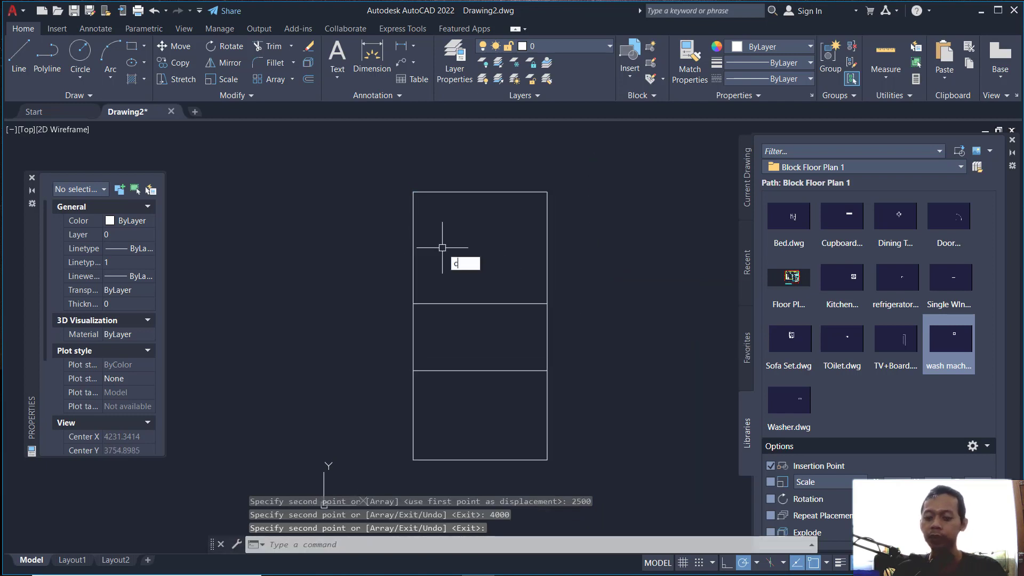
{"action": "type", "text": "o"}
{"action": "key", "text": "Return"}
{"action": "left_click", "coordinate": [440, 230]}
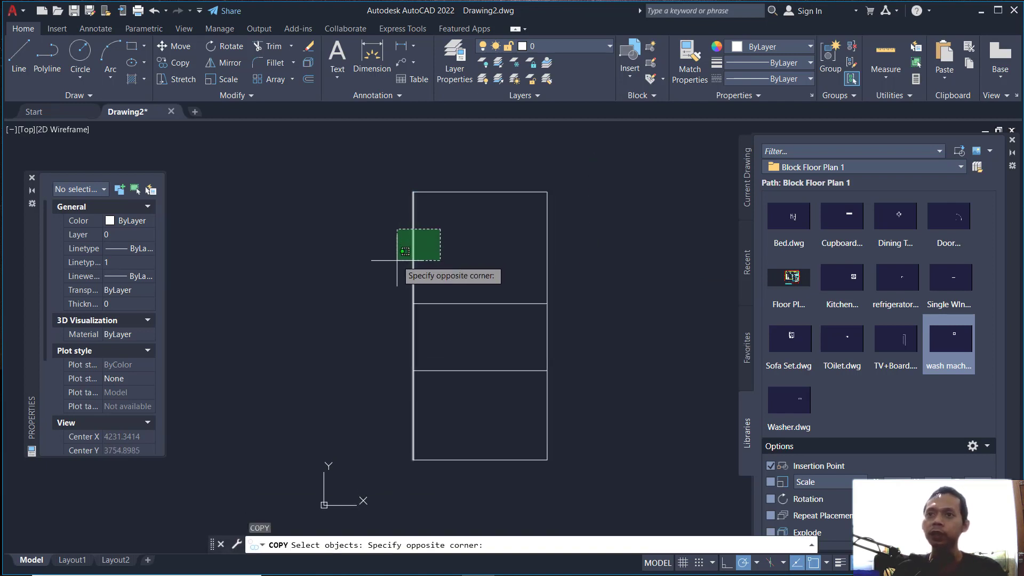
{"action": "left_click", "coordinate": [397, 260]}
{"action": "key", "text": "Return"}
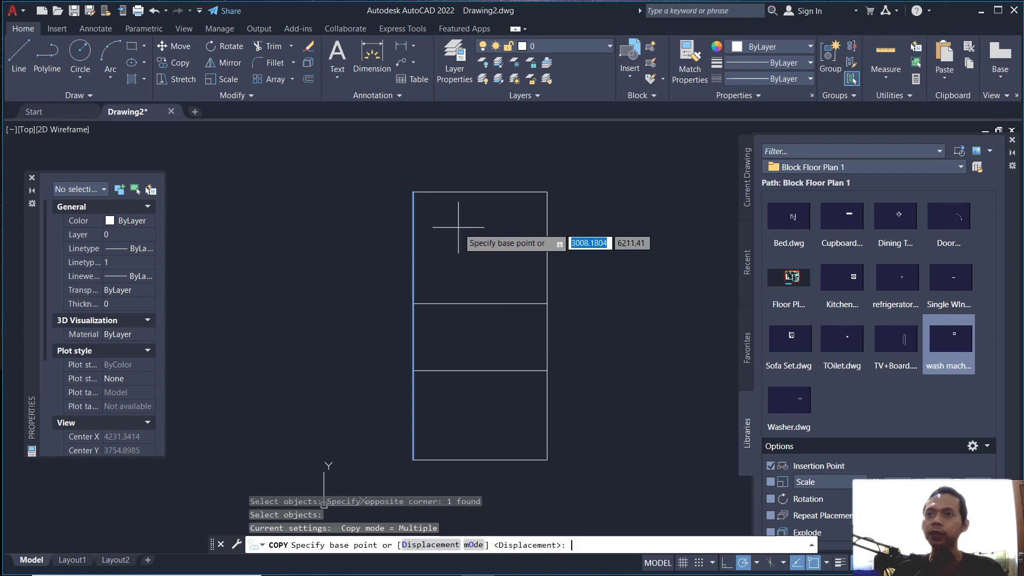
{"action": "left_click", "coordinate": [414, 192]}
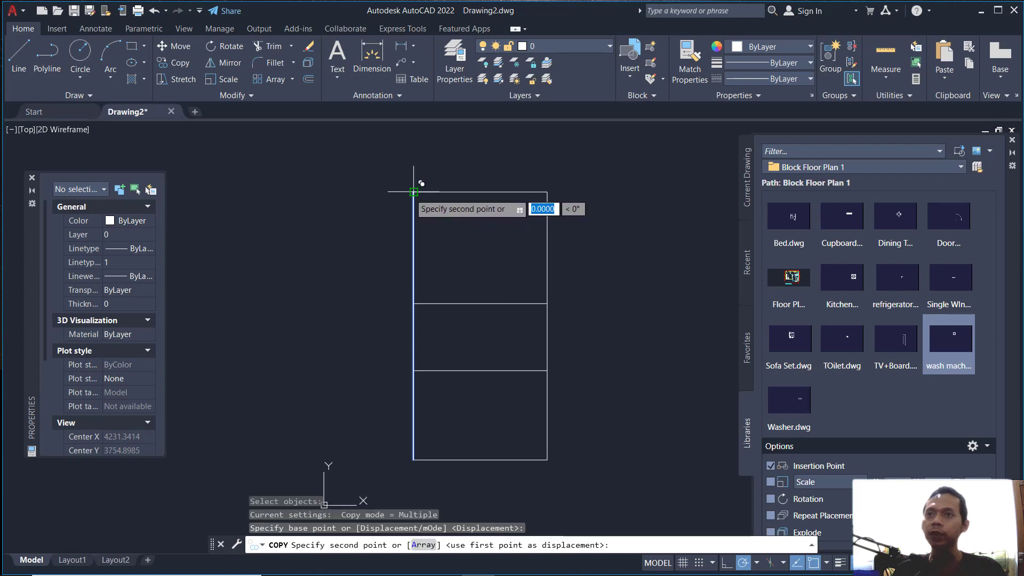
{"action": "left_click", "coordinate": [480, 191]}
{"action": "key", "text": "Return"}
{"action": "middle_click_drag", "start_coordinate": [500, 279], "coordinate": [499, 259]}
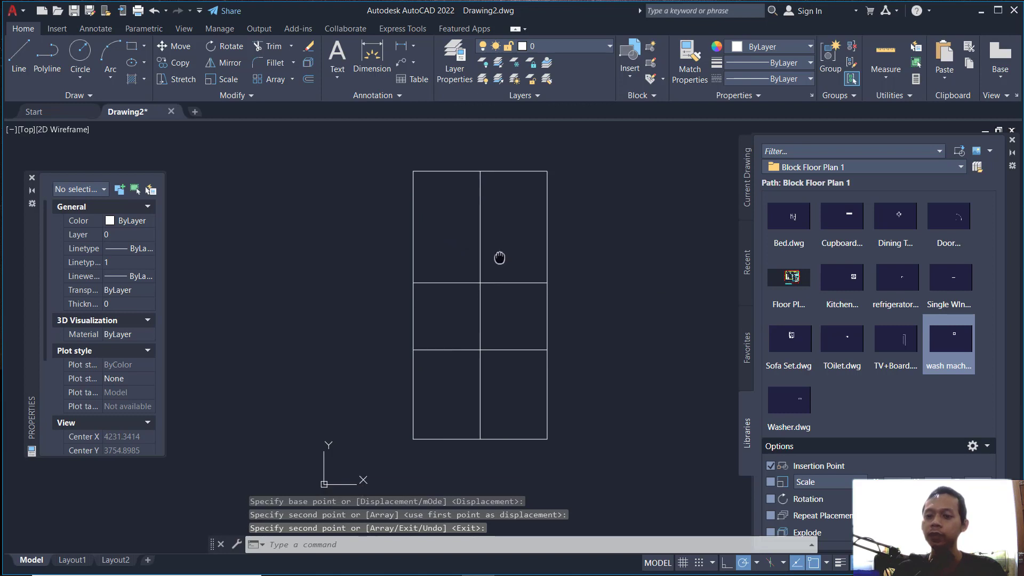
Trim the vertical 1500 line above the 2500 line and below the 4000 line
{"action": "type", "text": "tr"}
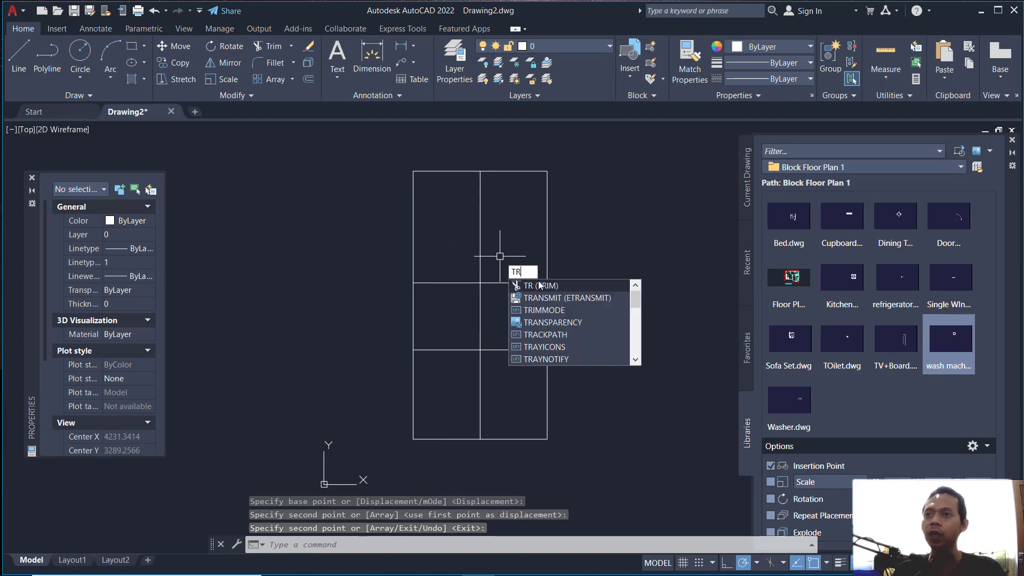
{"action": "key", "text": "Return"}
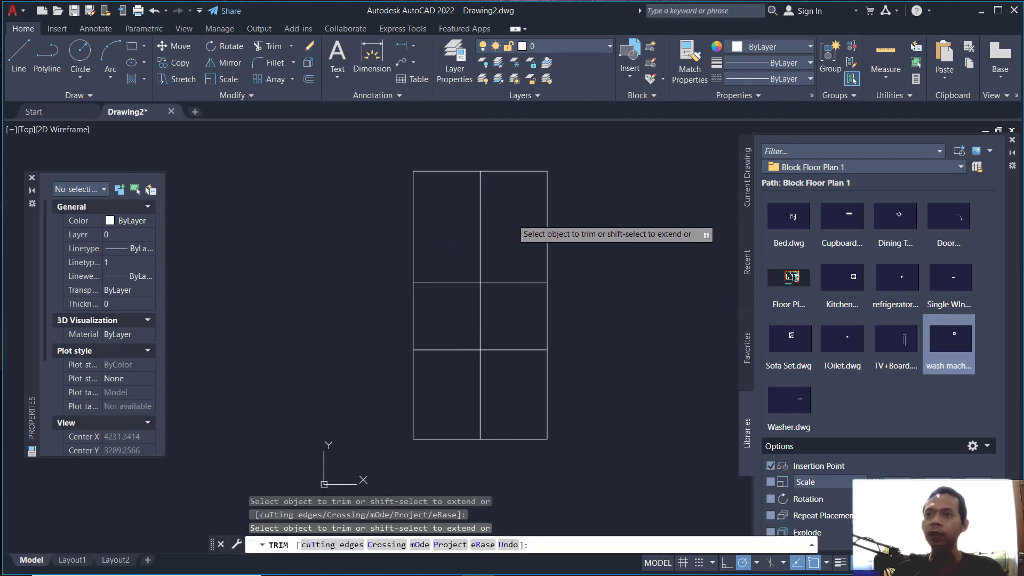
{"action": "left_click_drag", "start_coordinate": [511, 219], "coordinate": [461, 243]}
{"action": "mouse_move", "coordinate": [515, 318]}
{"action": "left_mouse_down"}
{"action": "mouse_move", "coordinate": [513, 374]}
{"action": "mouse_move", "coordinate": [466, 384]}
{"action": "left_mouse_up"}
{"action": "key", "text": "Return"}
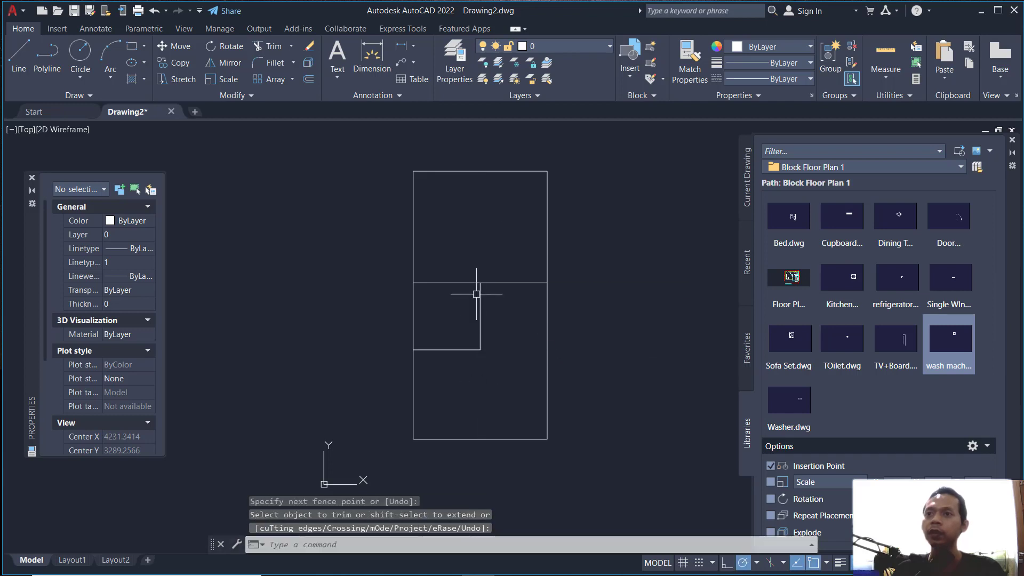
{"action": "scroll", "coordinate": [476, 293], "scroll_direction": "up", "scroll_amount": 2}
{"action": "scroll", "coordinate": [500, 261], "scroll_direction": "down", "scroll_amount": 3}
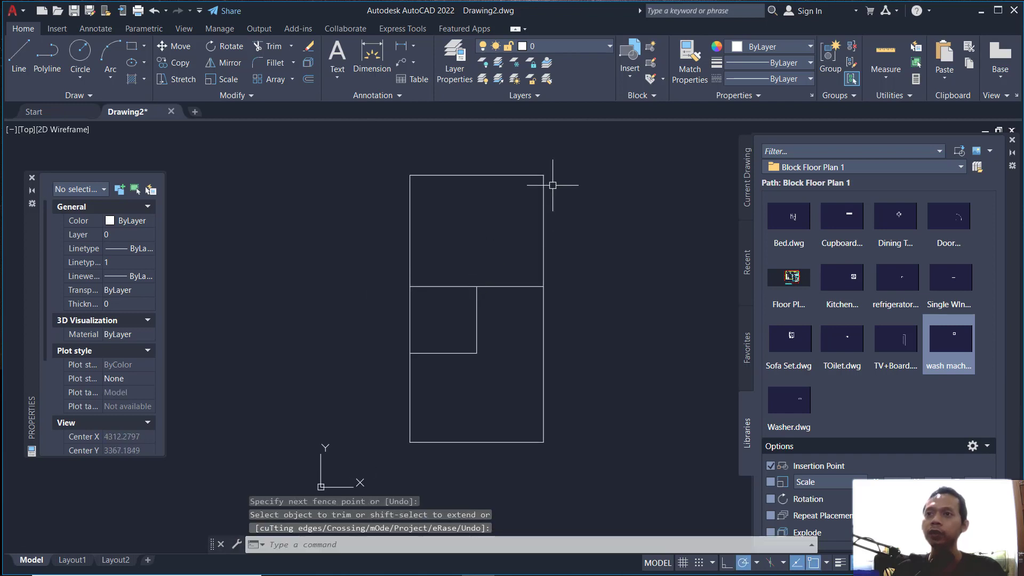
Join the outer rectangle's four edges into a single polyline
{"action": "type", "text": "J"}
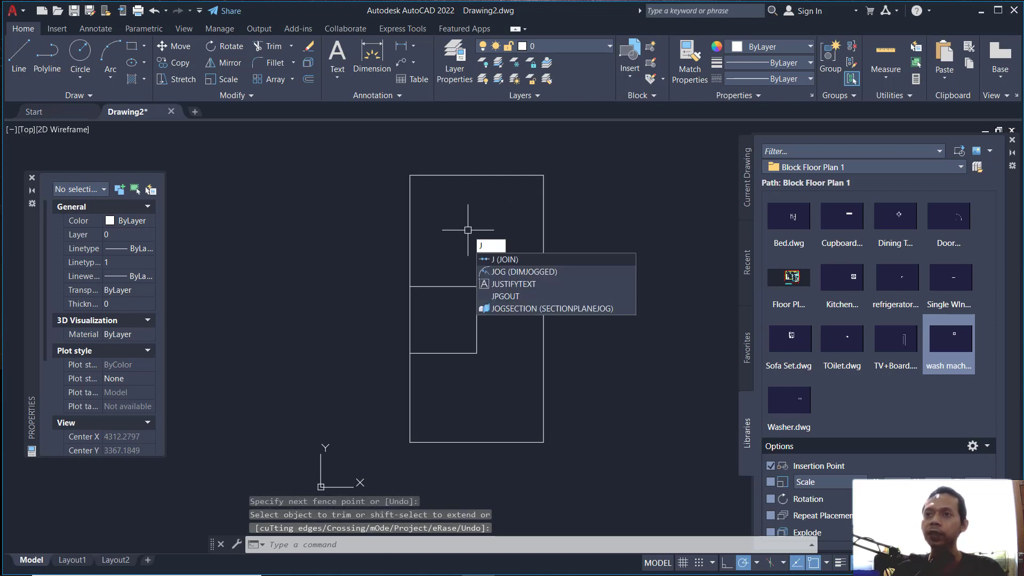
{"action": "key", "text": "Return"}
{"action": "left_click", "coordinate": [573, 153]}
{"action": "left_click", "coordinate": [521, 197]}
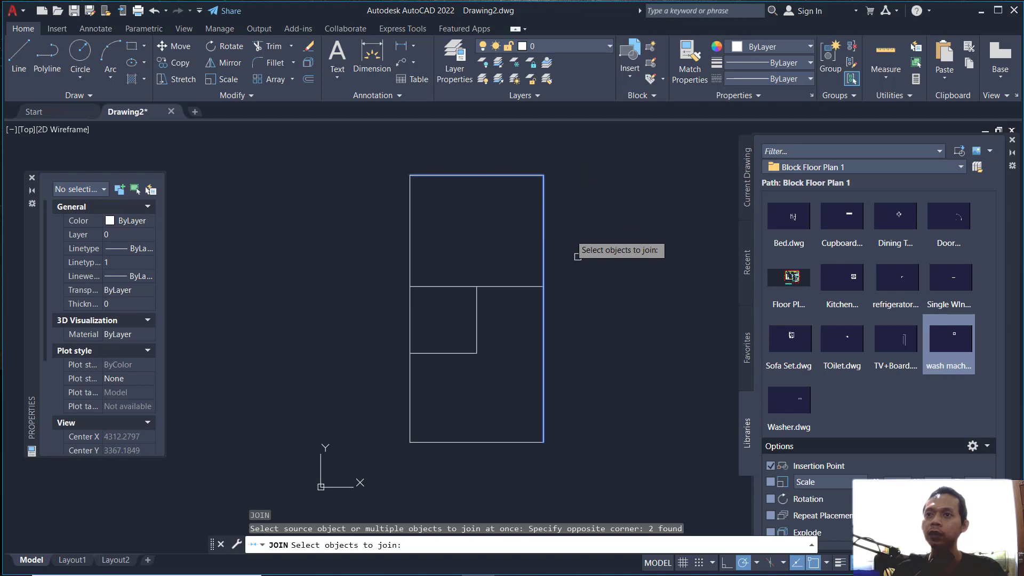
{"action": "left_click", "coordinate": [446, 461]}
{"action": "left_click", "coordinate": [386, 415]}
{"action": "key", "text": "Return"}
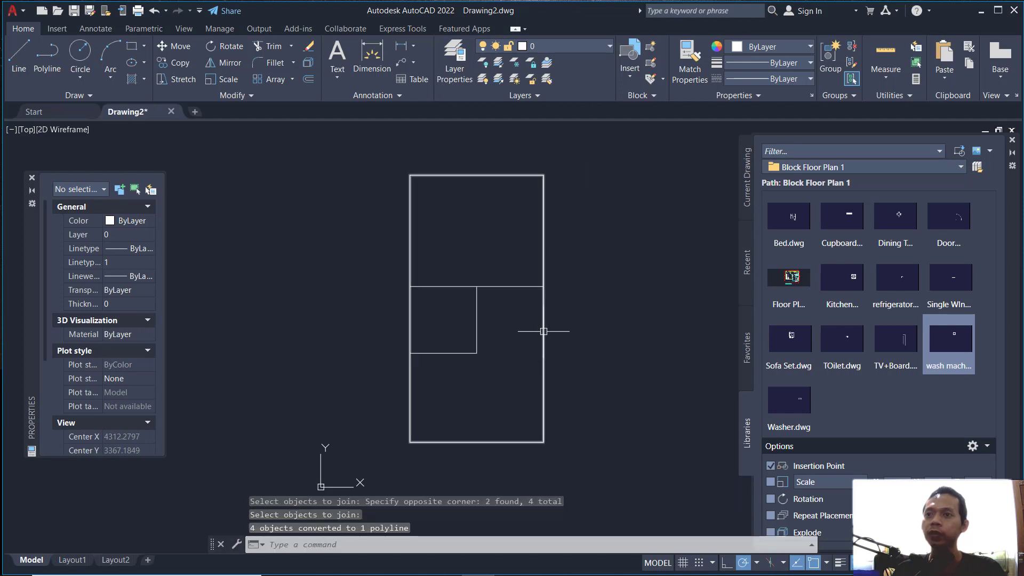
{"action": "left_click", "coordinate": [543, 331]}
{"action": "key", "text": "Escape"}
Join the two inner L-shaped lines into one polyline
{"action": "key", "text": "Return"}
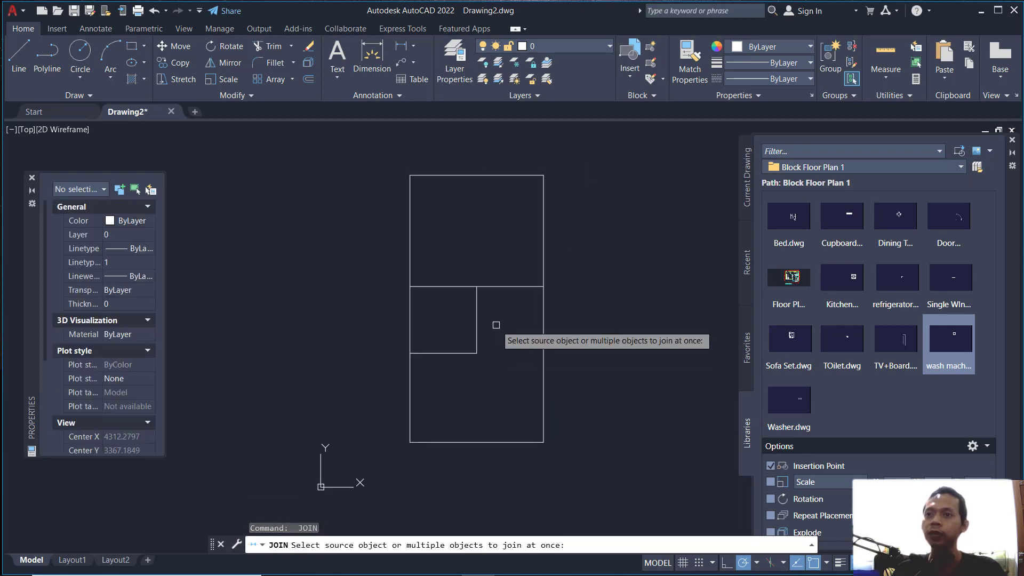
{"action": "left_click", "coordinate": [498, 325]}
{"action": "left_click", "coordinate": [458, 373]}
{"action": "key", "text": "Return"}
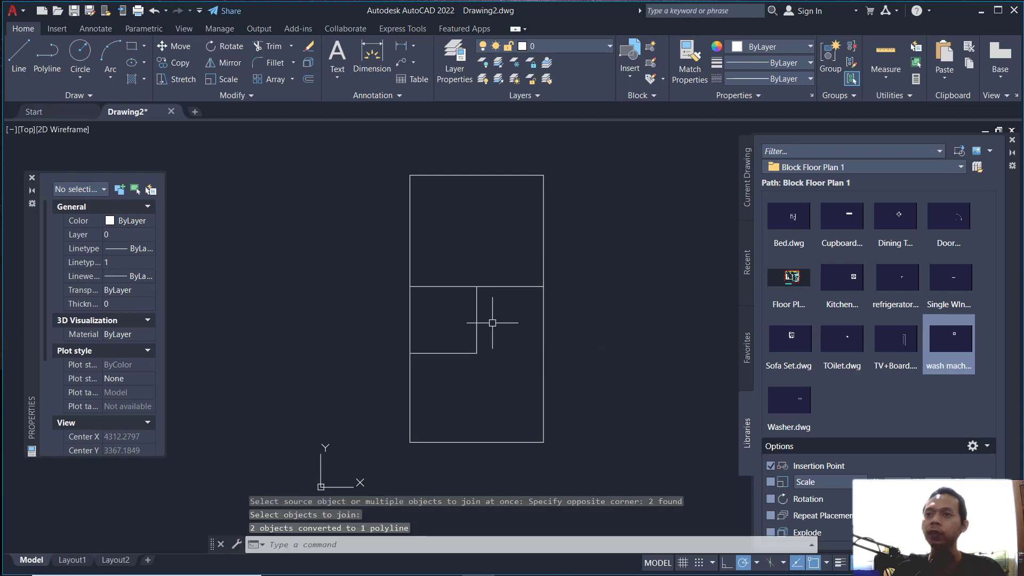
{"action": "middle_click_drag", "start_coordinate": [492, 324], "coordinate": [498, 330]}
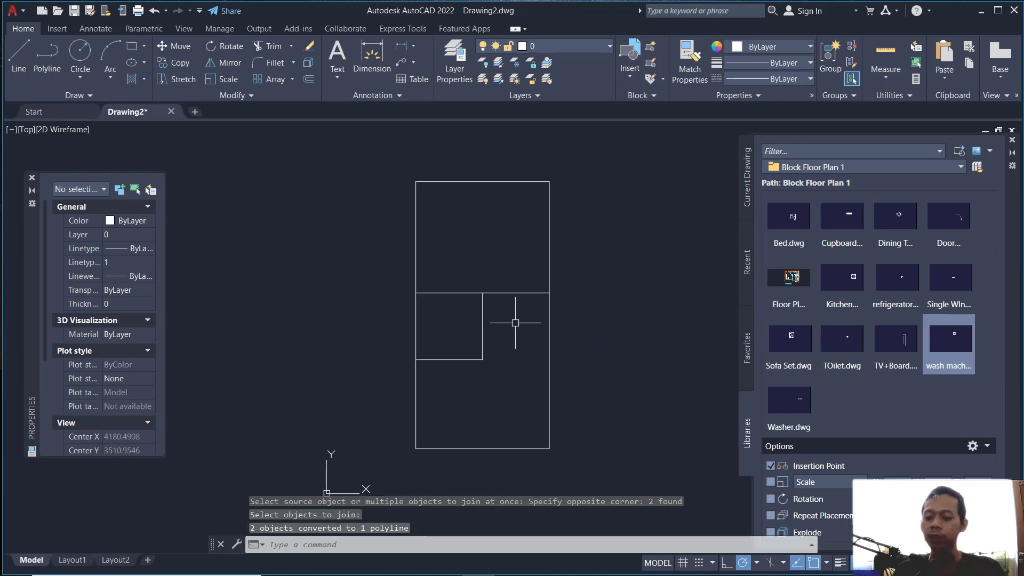
Offset the outer polyline 150 inward to form the inner wall outline
{"action": "type", "text": "oFFSet"}
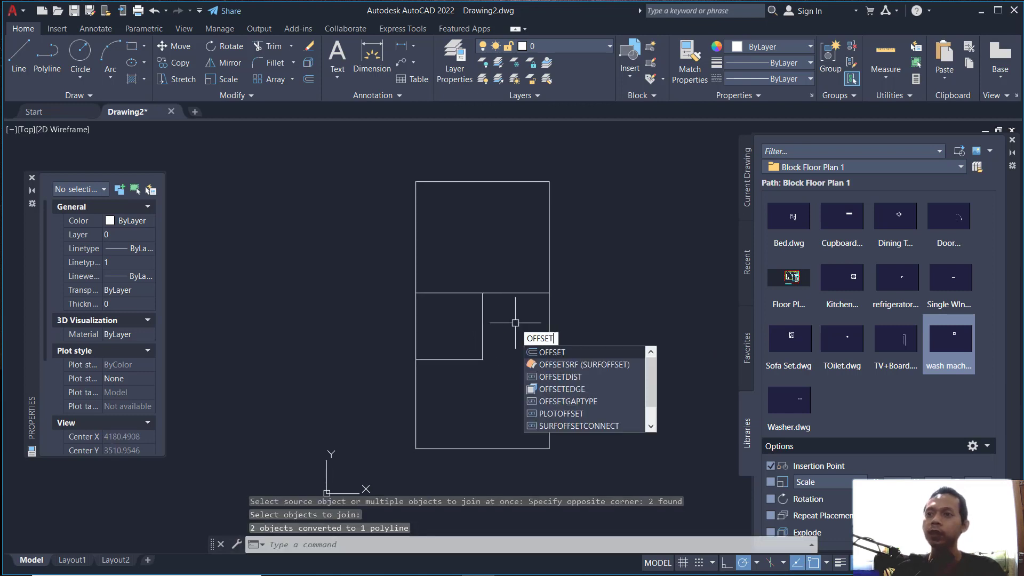
{"action": "key", "text": "Return"}
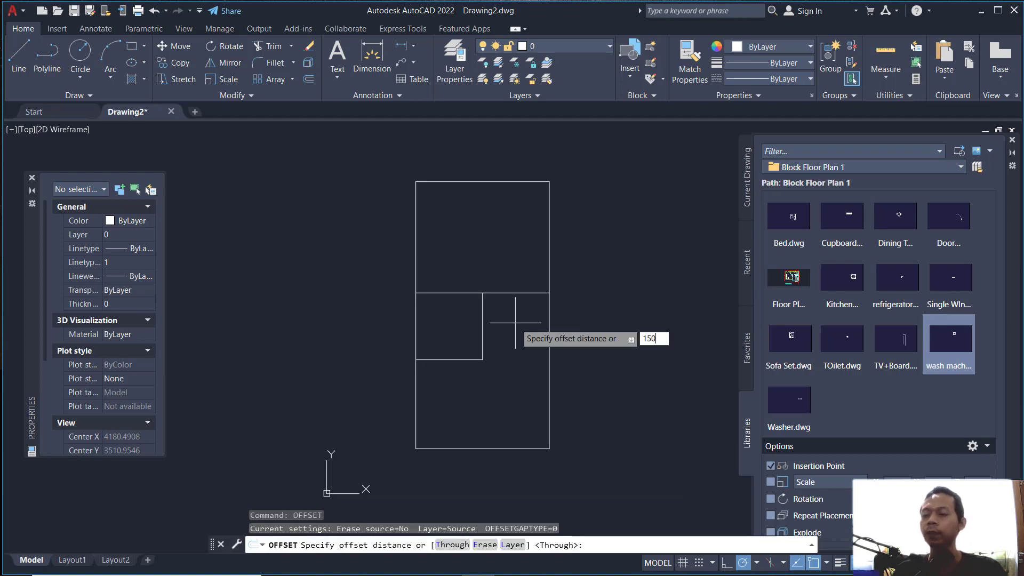
{"action": "key", "text": "Return"}
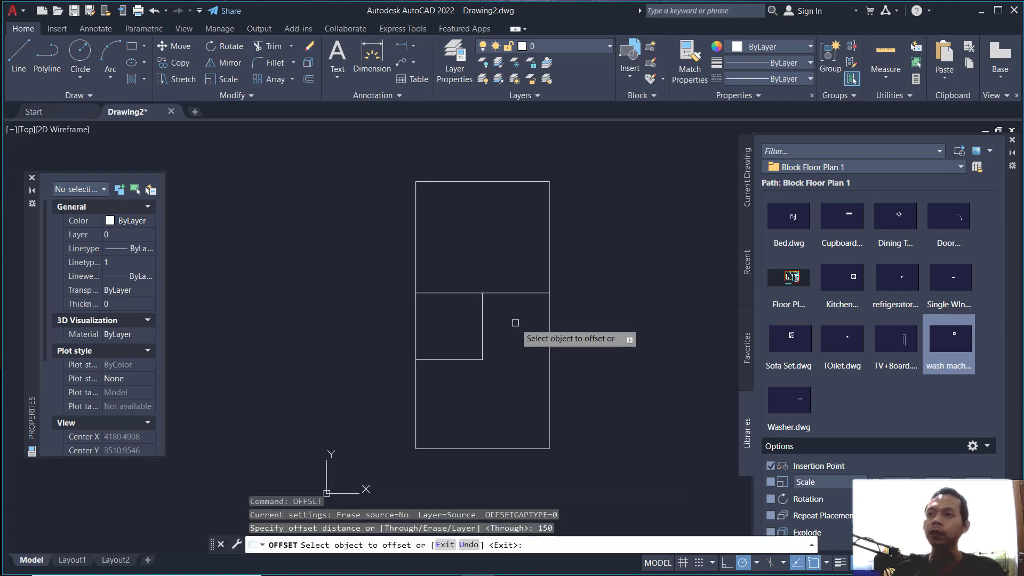
{"action": "left_click", "coordinate": [547, 247]}
{"action": "left_click", "coordinate": [541, 266]}
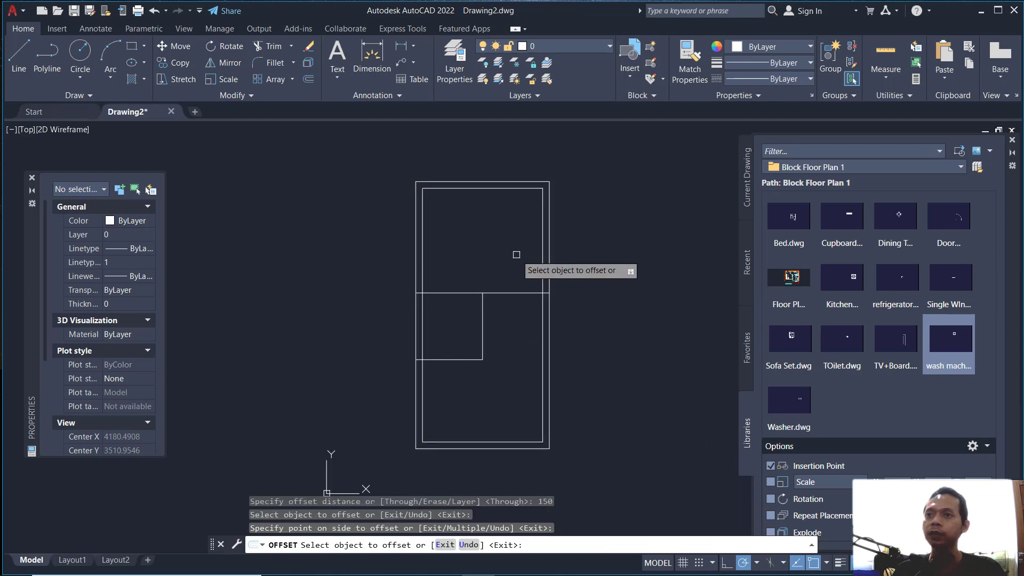
Offset the L-shaped line and the middle line 75 to both sides
{"action": "key", "text": "Return"}
{"action": "key", "text": "Return"}
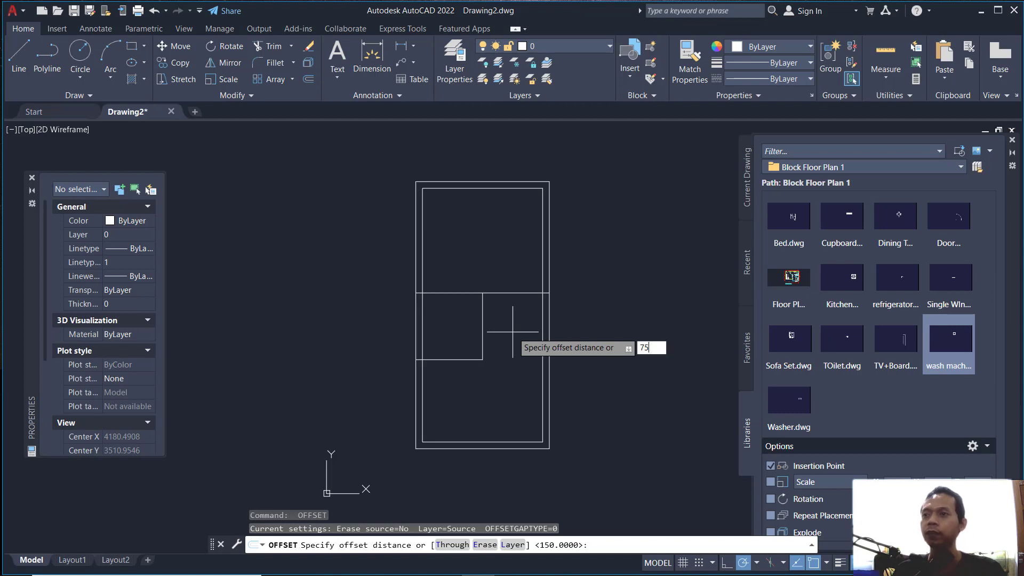
{"action": "key", "text": "Return"}
{"action": "left_click", "coordinate": [474, 359]}
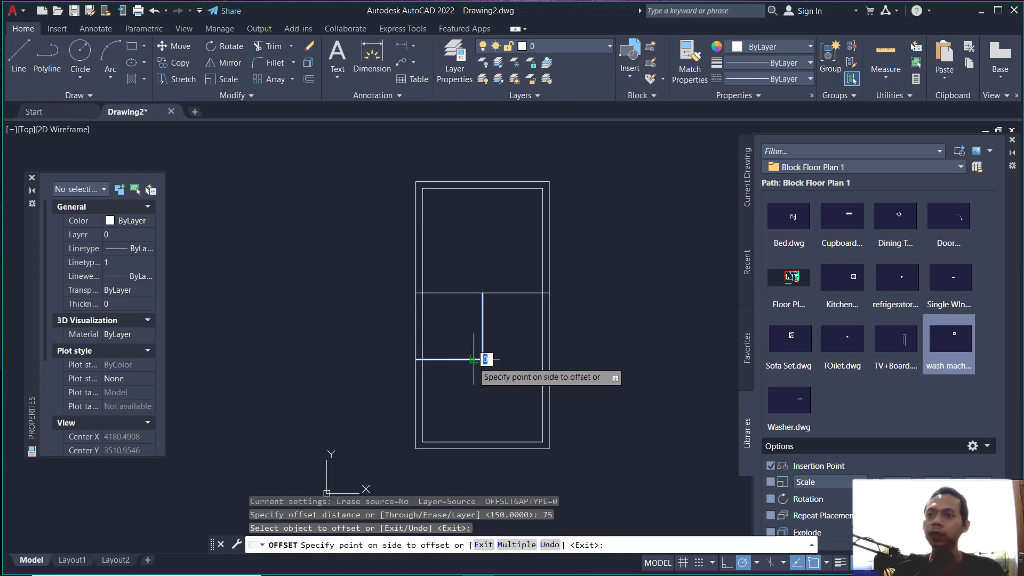
{"action": "left_click", "coordinate": [469, 361]}
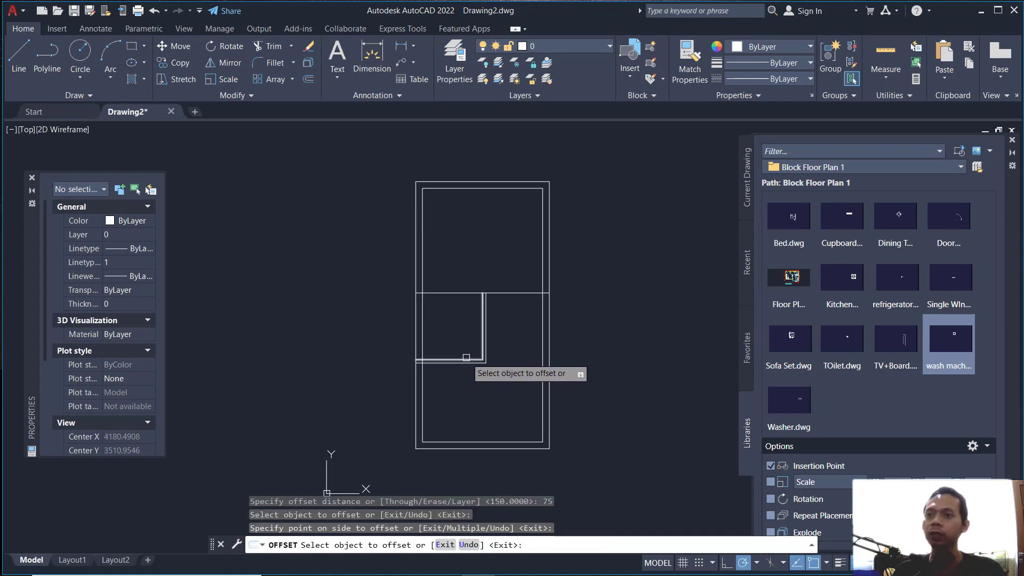
{"action": "left_click", "coordinate": [466, 357]}
{"action": "left_click", "coordinate": [470, 336]}
{"action": "left_click", "coordinate": [509, 293]}
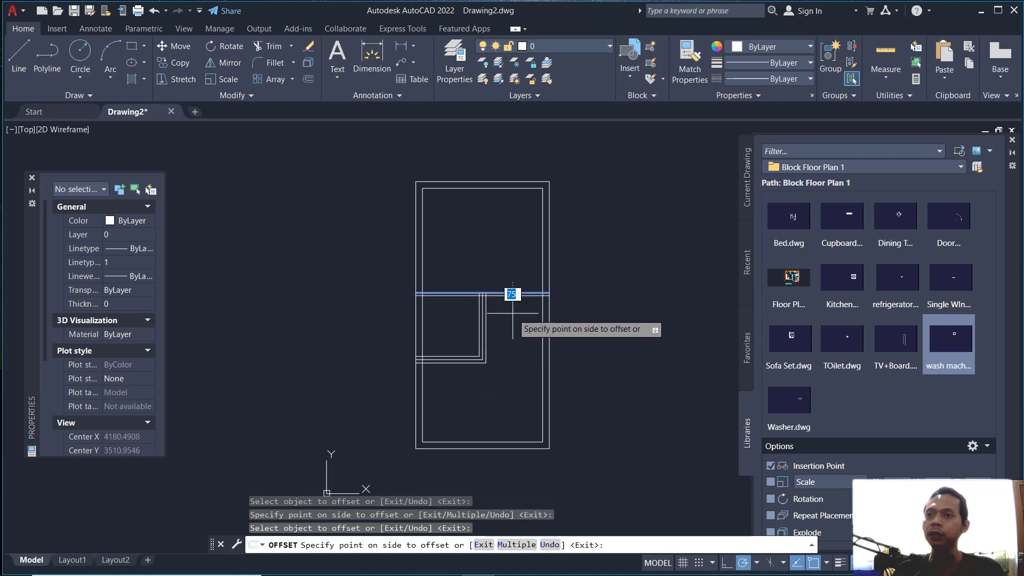
{"action": "left_click", "coordinate": [513, 313]}
{"action": "left_click", "coordinate": [519, 293]}
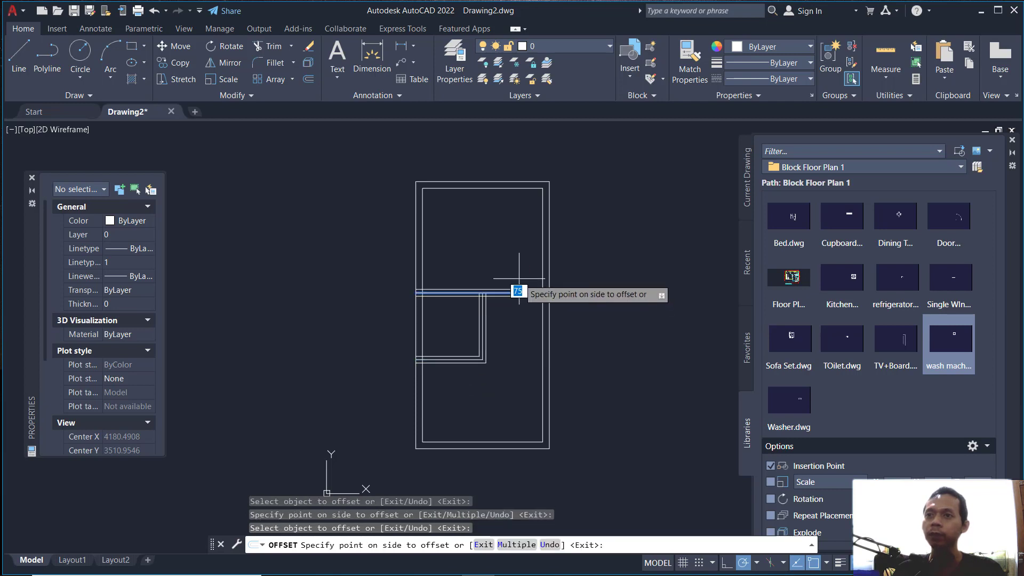
{"action": "left_click", "coordinate": [516, 294]}
{"action": "key", "text": "Return"}
Erase the two original centre lines
{"action": "scroll", "coordinate": [504, 295], "scroll_direction": "up", "scroll_amount": 5}
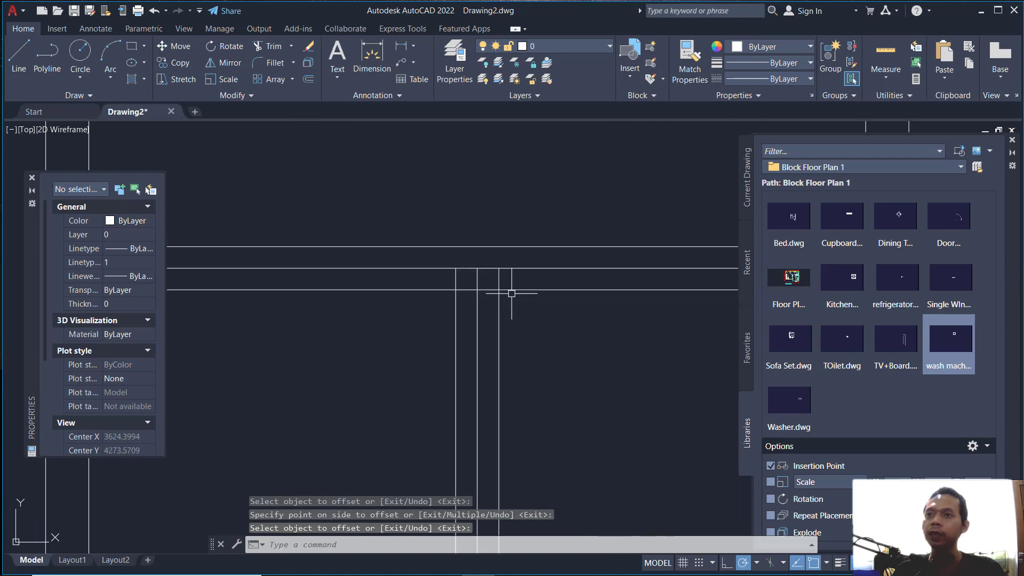
{"action": "left_click", "coordinate": [493, 251]}
{"action": "left_click", "coordinate": [475, 274]}
{"action": "scroll", "coordinate": [493, 314], "scroll_direction": "down", "scroll_amount": 3}
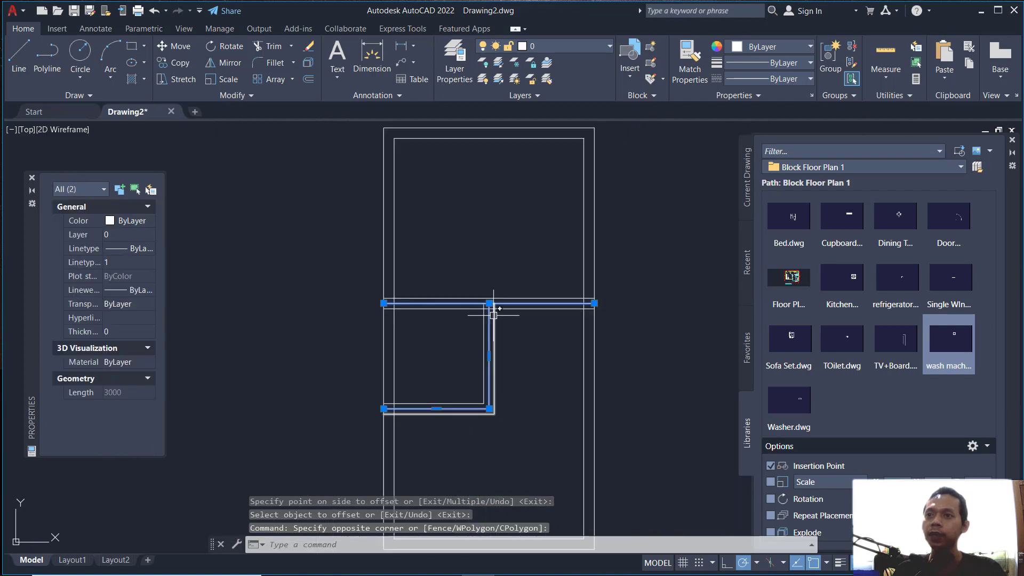
{"action": "middle_click_drag", "start_coordinate": [529, 360], "coordinate": [533, 343]}
{"action": "key", "text": "Delete"}
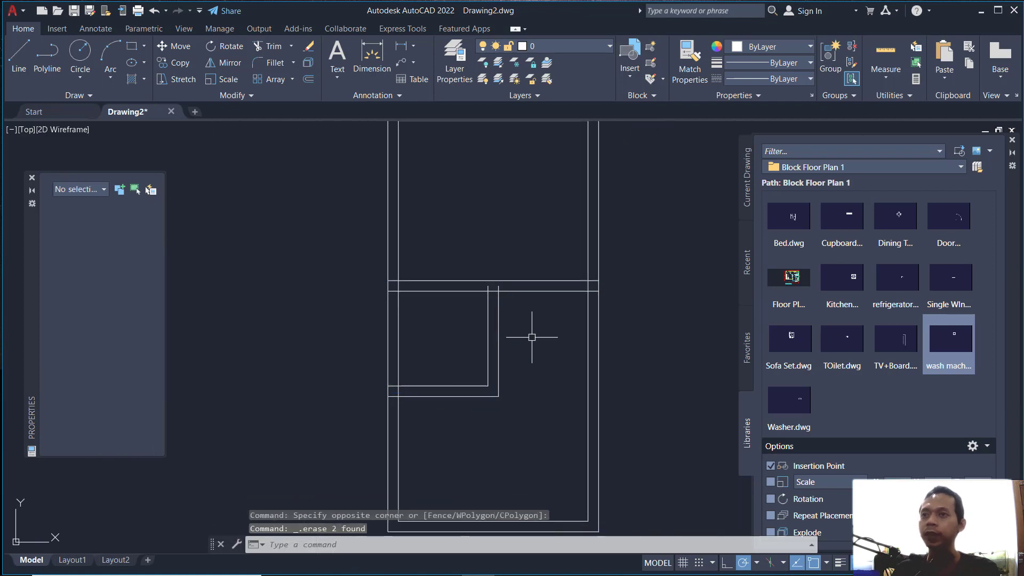
{"action": "scroll", "coordinate": [413, 301], "scroll_direction": "up", "scroll_amount": 4}
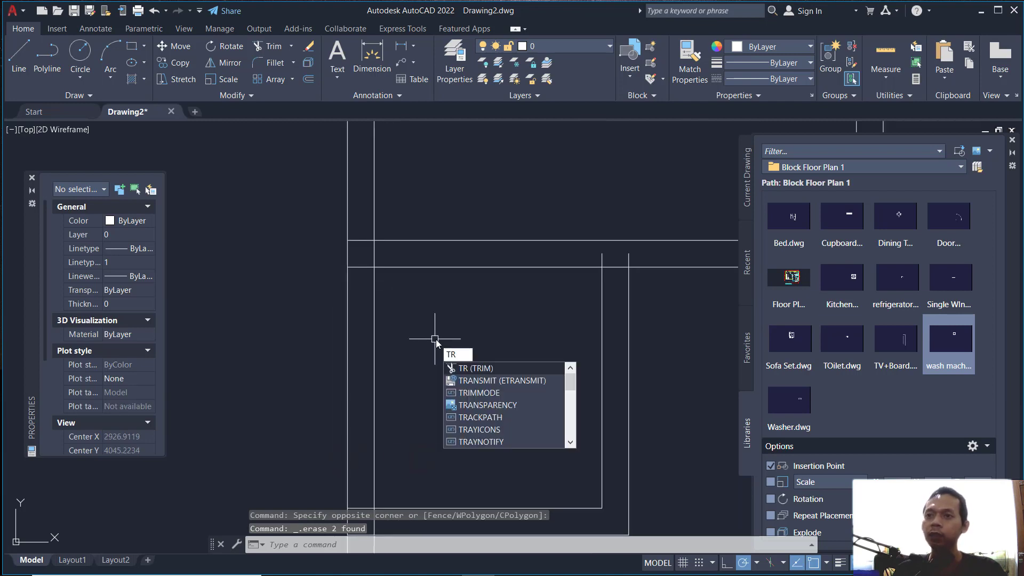
Fence-trim the overlapping wall segments at each junction so the double walls meet cleanly
{"action": "key", "text": "Return"}
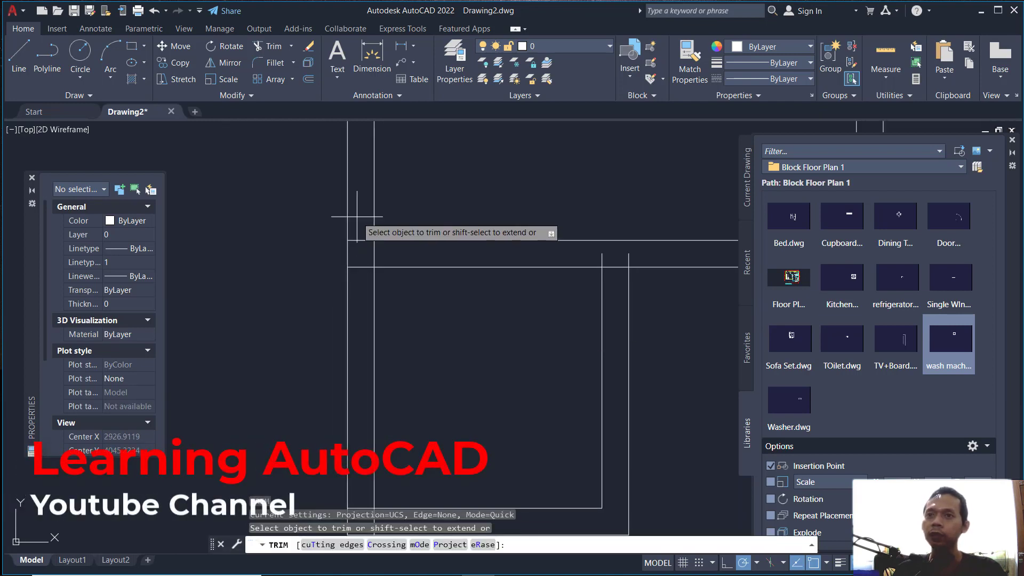
{"action": "mouse_move", "coordinate": [356, 216]}
{"action": "left_mouse_down"}
{"action": "mouse_move", "coordinate": [359, 286]}
{"action": "mouse_move", "coordinate": [361, 265]}
{"action": "mouse_move", "coordinate": [394, 256]}
{"action": "mouse_move", "coordinate": [622, 258]}
{"action": "mouse_move", "coordinate": [616, 275]}
{"action": "mouse_move", "coordinate": [638, 258]}
{"action": "mouse_move", "coordinate": [613, 304]}
{"action": "left_mouse_up"}
{"action": "scroll", "coordinate": [613, 304], "scroll_direction": "up", "scroll_amount": 2}
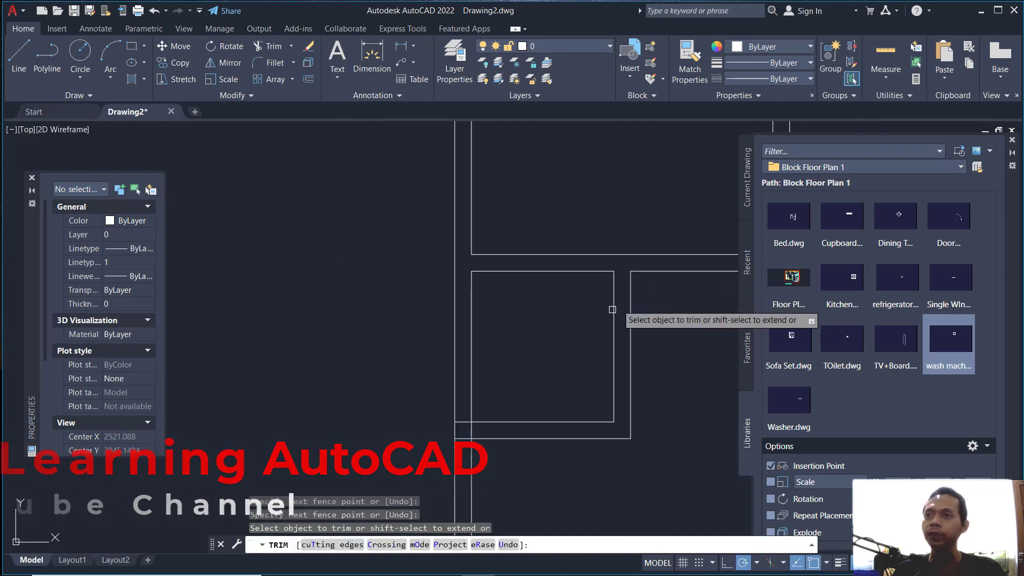
{"action": "mouse_move", "coordinate": [613, 304]}
{"action": "middle_mouse_down"}
{"action": "mouse_move", "coordinate": [492, 359]}
{"action": "mouse_move", "coordinate": [463, 422]}
{"action": "middle_mouse_up"}
{"action": "left_click_drag", "start_coordinate": [447, 438], "coordinate": [493, 396]}
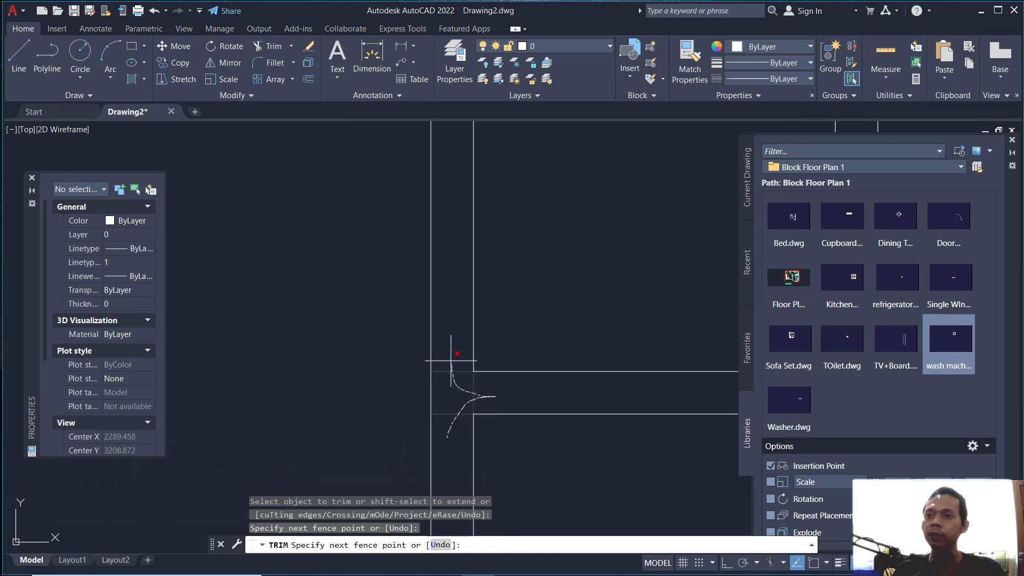
{"action": "scroll", "coordinate": [526, 354], "scroll_direction": "down", "scroll_amount": 4}
{"action": "mouse_move", "coordinate": [451, 360]}
{"action": "left_mouse_down"}
{"action": "mouse_move", "coordinate": [469, 357]}
{"action": "mouse_move", "coordinate": [468, 325]}
{"action": "mouse_move", "coordinate": [488, 320]}
{"action": "left_mouse_up"}
{"action": "scroll", "coordinate": [522, 328], "scroll_direction": "up", "scroll_amount": 5}
{"action": "scroll", "coordinate": [489, 320], "scroll_direction": "down", "scroll_amount": 5}
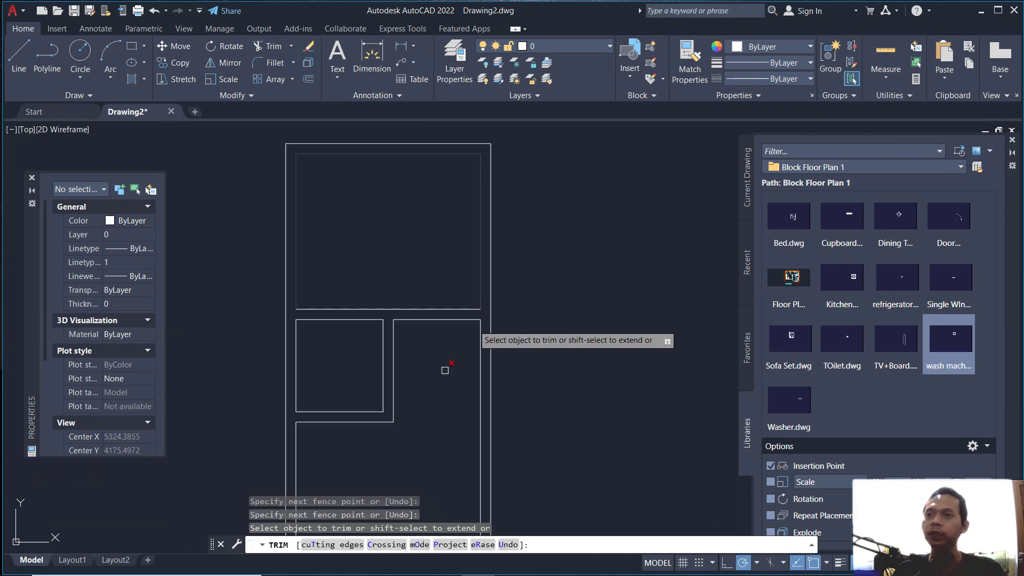
{"action": "mouse_move", "coordinate": [523, 320]}
{"action": "middle_mouse_down"}
{"action": "mouse_move", "coordinate": [535, 311]}
{"action": "mouse_move", "coordinate": [505, 325]}
{"action": "middle_mouse_up"}
{"action": "key", "text": "Return"}
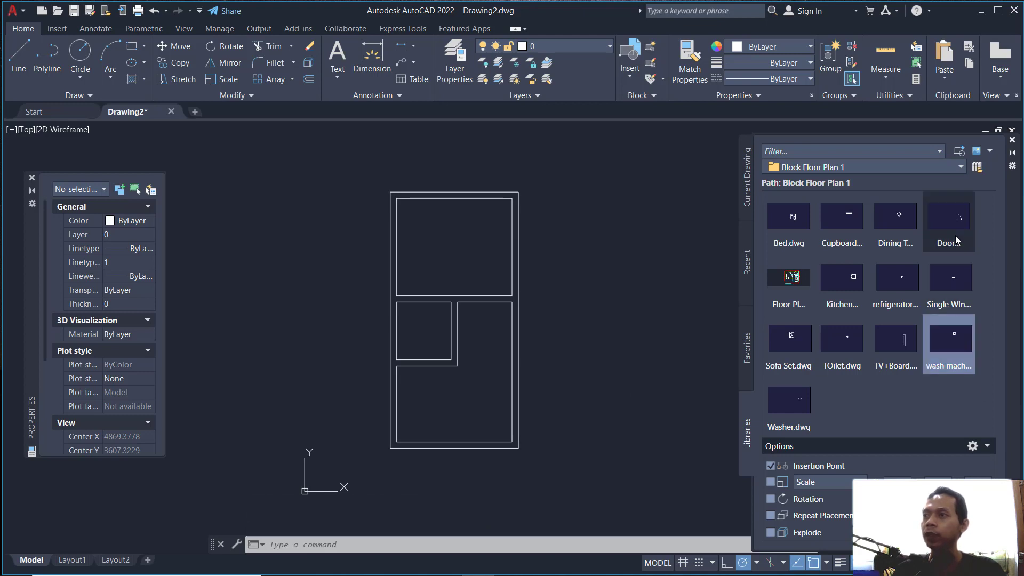
Insert the Door 900 block beside the plan and mirror it about a vertical line, erasing the original
{"action": "left_click", "coordinate": [941, 237]}
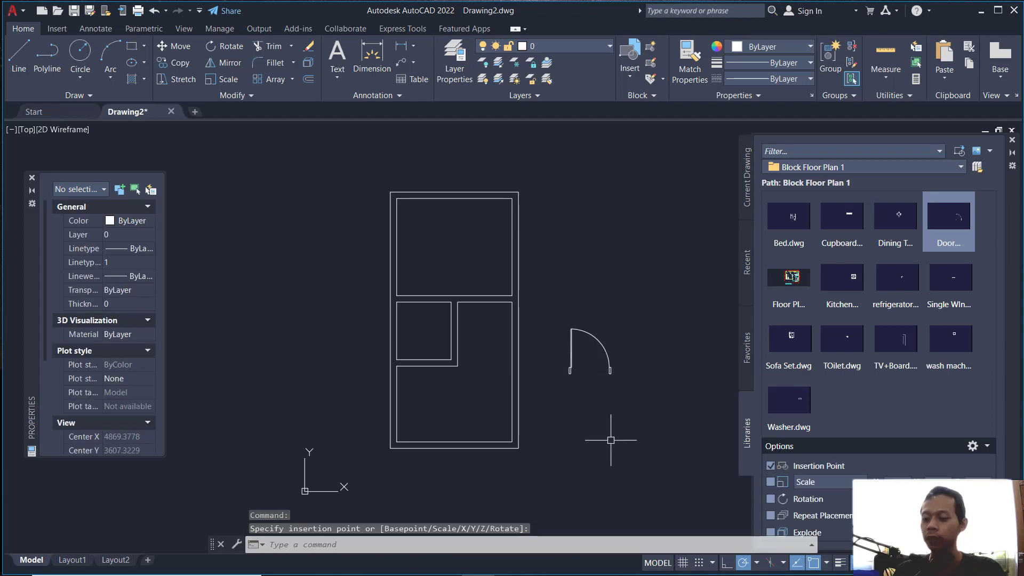
{"action": "key", "text": "Return"}
{"action": "left_click", "coordinate": [635, 319]}
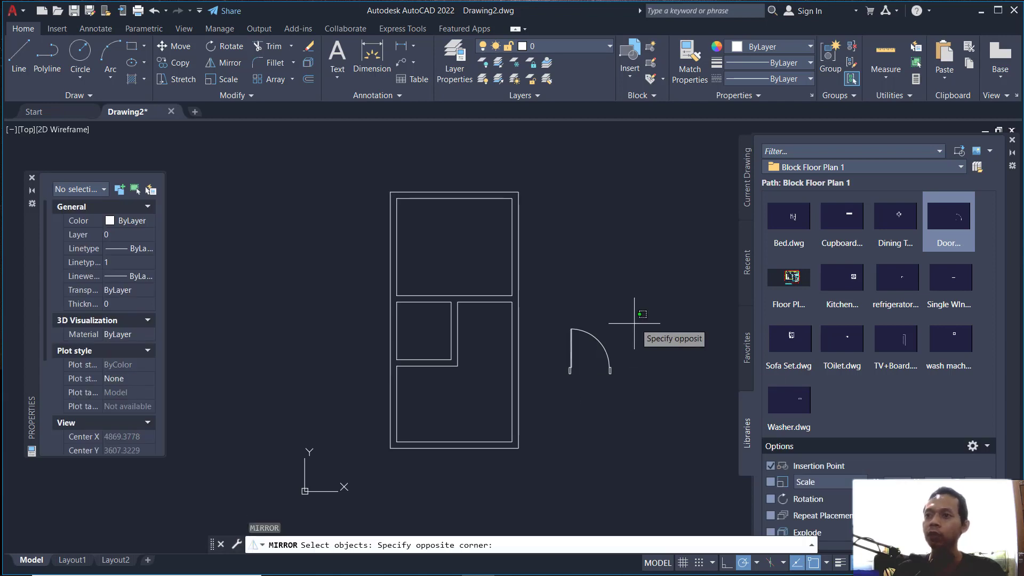
{"action": "left_click", "coordinate": [569, 384]}
{"action": "key", "text": "Return"}
{"action": "left_click", "coordinate": [560, 350]}
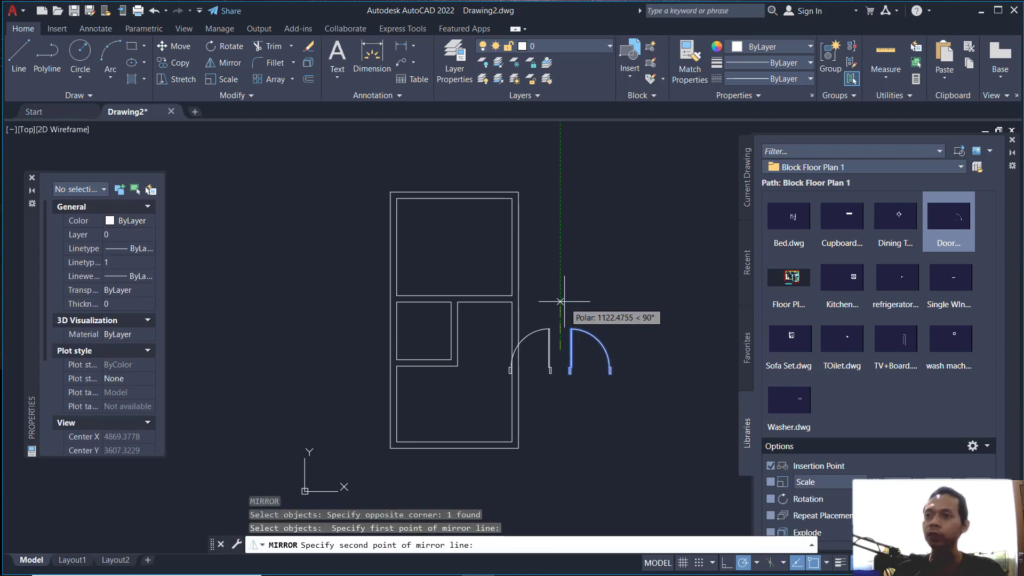
{"action": "left_click", "coordinate": [562, 301]}
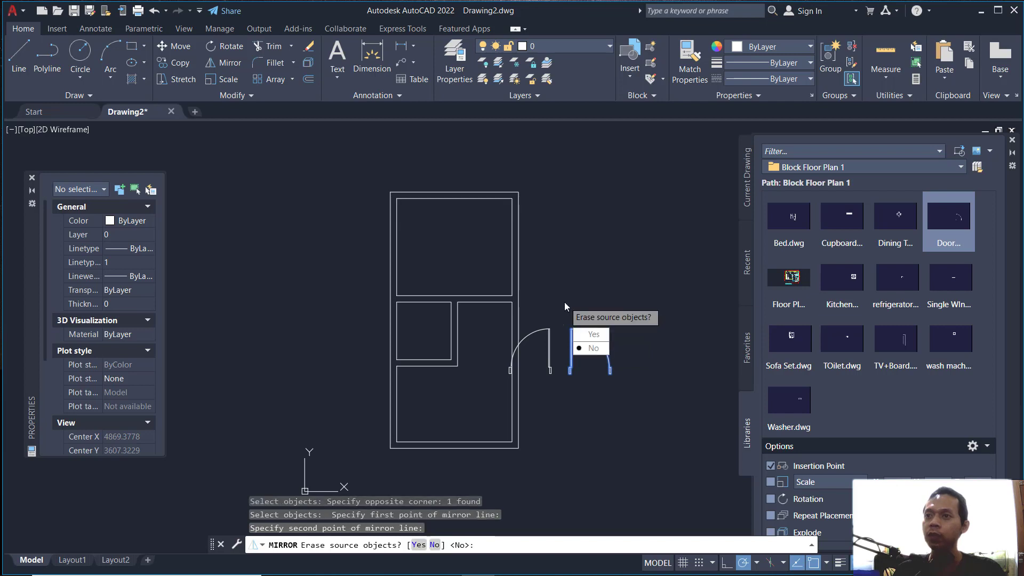
{"action": "left_click", "coordinate": [596, 335]}
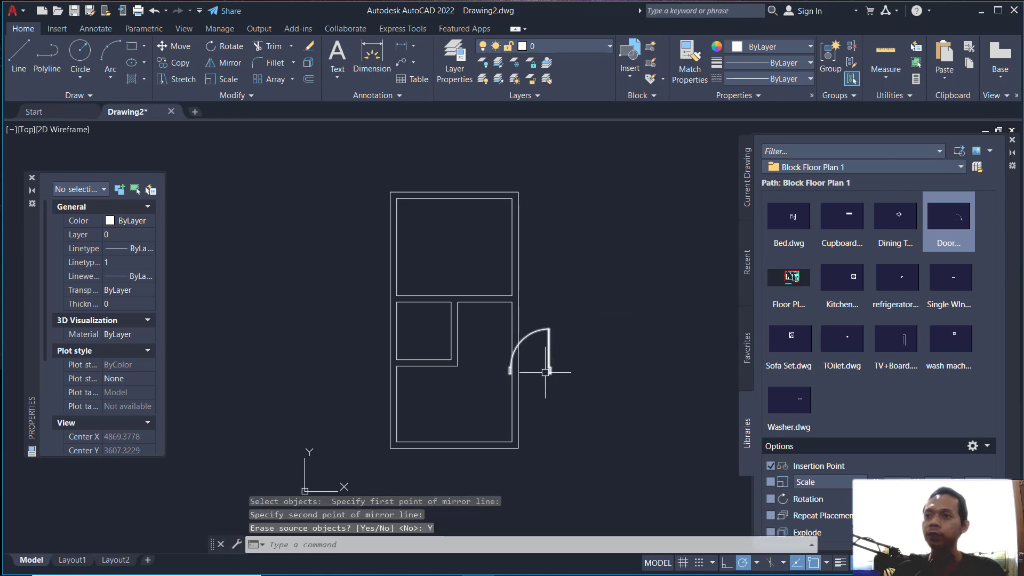
{"action": "scroll", "coordinate": [622, 391], "scroll_direction": "up", "scroll_amount": 4}
Start copying the mirrored door, using its jamb corner as the base point
{"action": "middle_click_drag", "start_coordinate": [622, 391], "coordinate": [617, 342]}
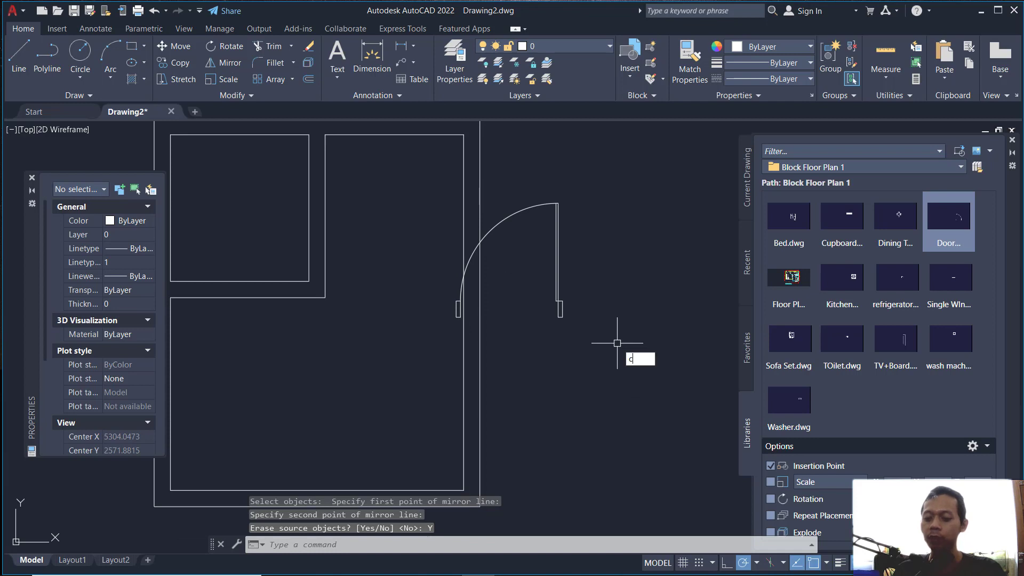
{"action": "type", "text": "o"}
{"action": "key", "text": "Return"}
{"action": "left_click", "coordinate": [621, 259]}
{"action": "left_click", "coordinate": [539, 367]}
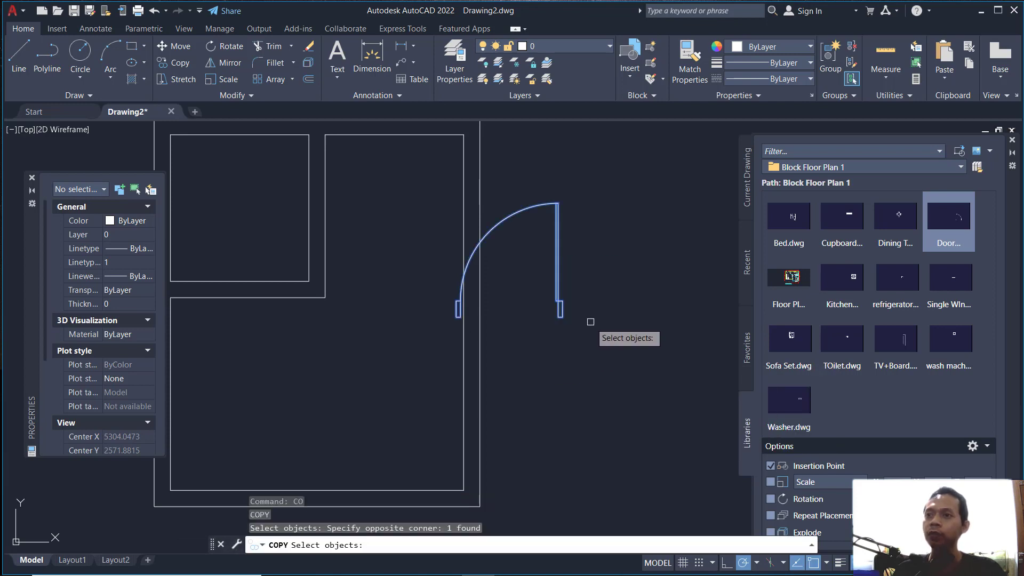
{"action": "key", "text": "Return"}
{"action": "scroll", "coordinate": [586, 299], "scroll_direction": "up", "scroll_amount": 2}
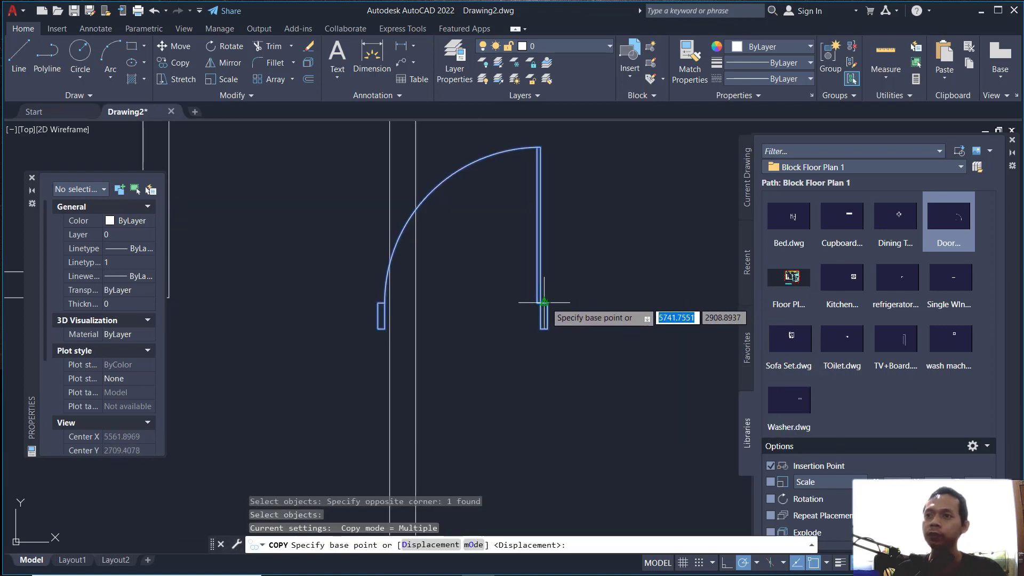
{"action": "scroll", "coordinate": [548, 307], "scroll_direction": "up", "scroll_amount": 3}
{"action": "left_click", "coordinate": [498, 286]}
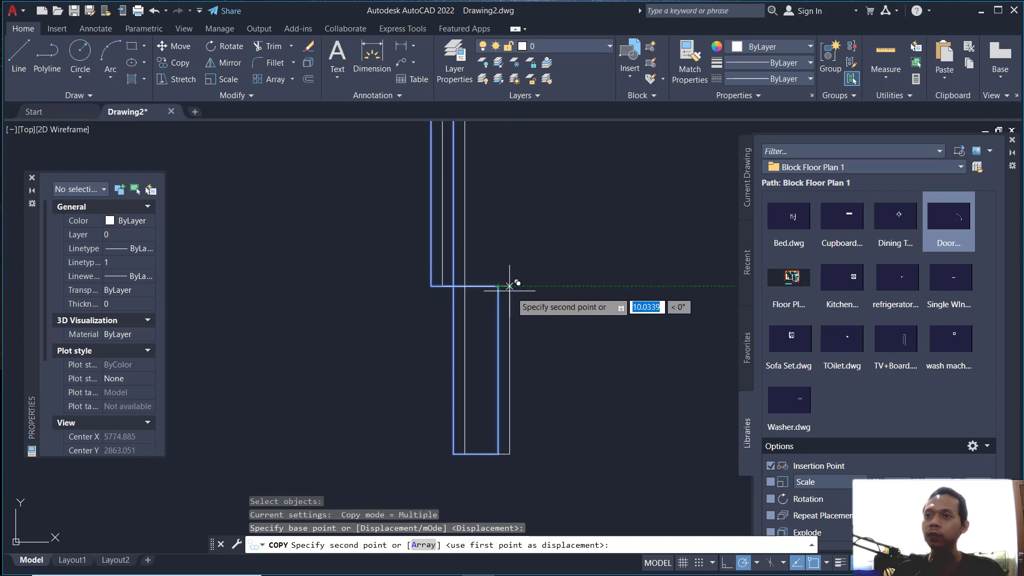
Place door copies at the upper and lower room openings on the inner walls
{"action": "scroll", "coordinate": [542, 358], "scroll_direction": "down", "scroll_amount": 4}
{"action": "scroll", "coordinate": [487, 393], "scroll_direction": "up", "scroll_amount": 4}
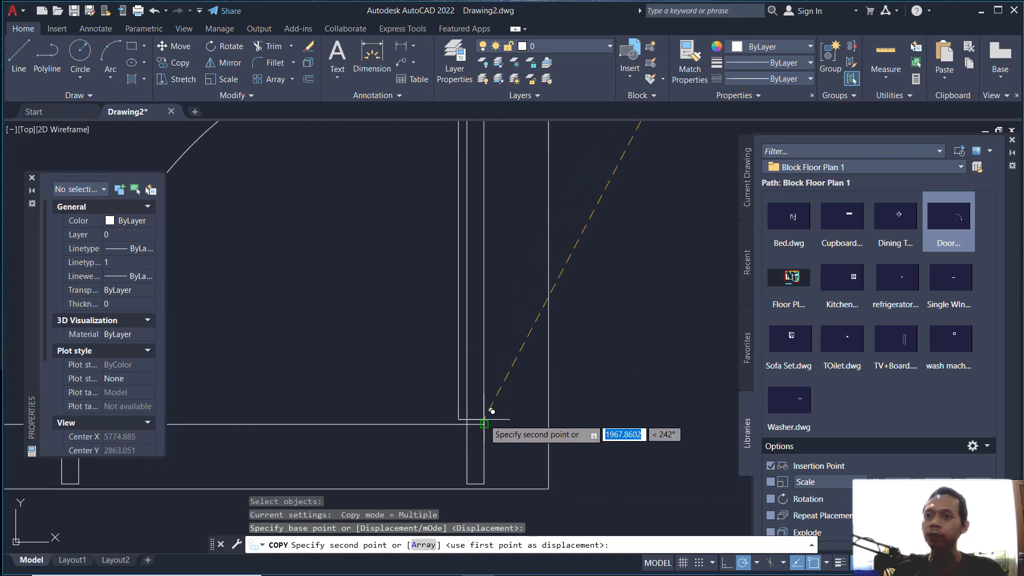
{"action": "left_click", "coordinate": [490, 411]}
{"action": "scroll", "coordinate": [572, 354], "scroll_direction": "down", "scroll_amount": 3}
{"action": "scroll", "coordinate": [588, 428], "scroll_direction": "up", "scroll_amount": 4}
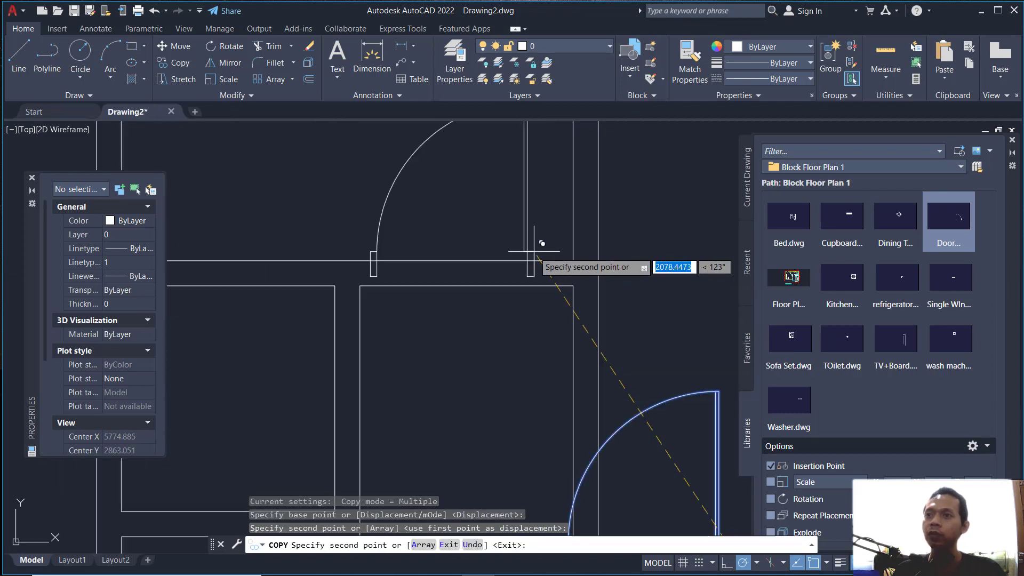
{"action": "scroll", "coordinate": [538, 288], "scroll_direction": "down", "scroll_amount": 3}
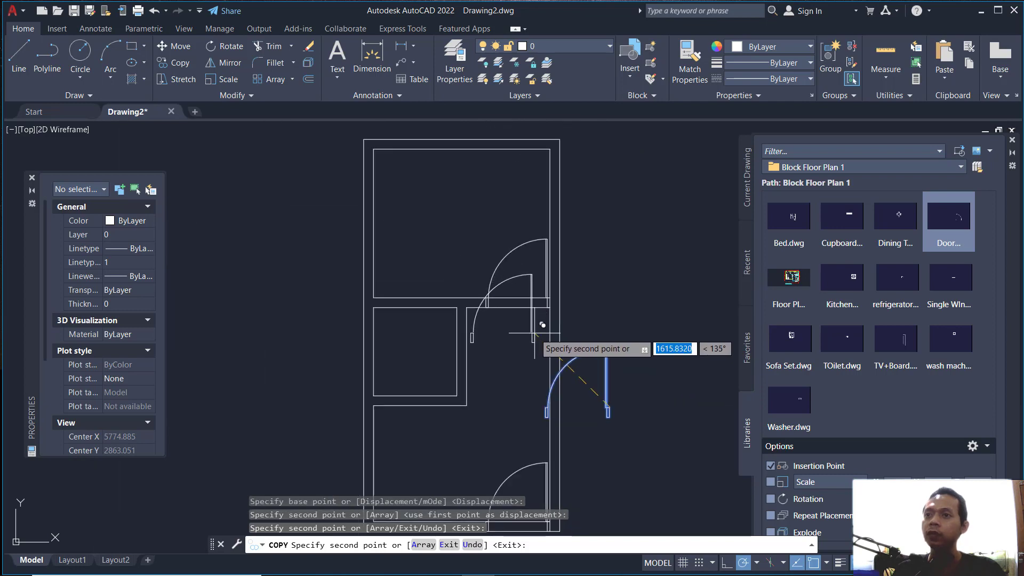
{"action": "left_click", "coordinate": [542, 324]}
{"action": "key", "text": "Return"}
{"action": "middle_click_drag", "start_coordinate": [541, 342], "coordinate": [538, 311]}
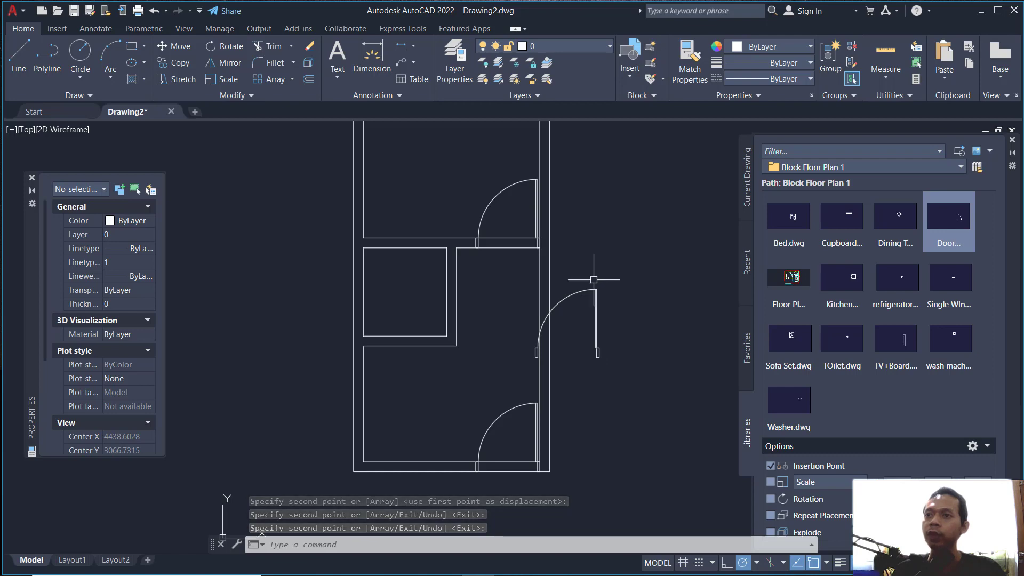
{"action": "middle_click_drag", "start_coordinate": [500, 299], "coordinate": [502, 315]}
{"action": "type", "text": "d"}
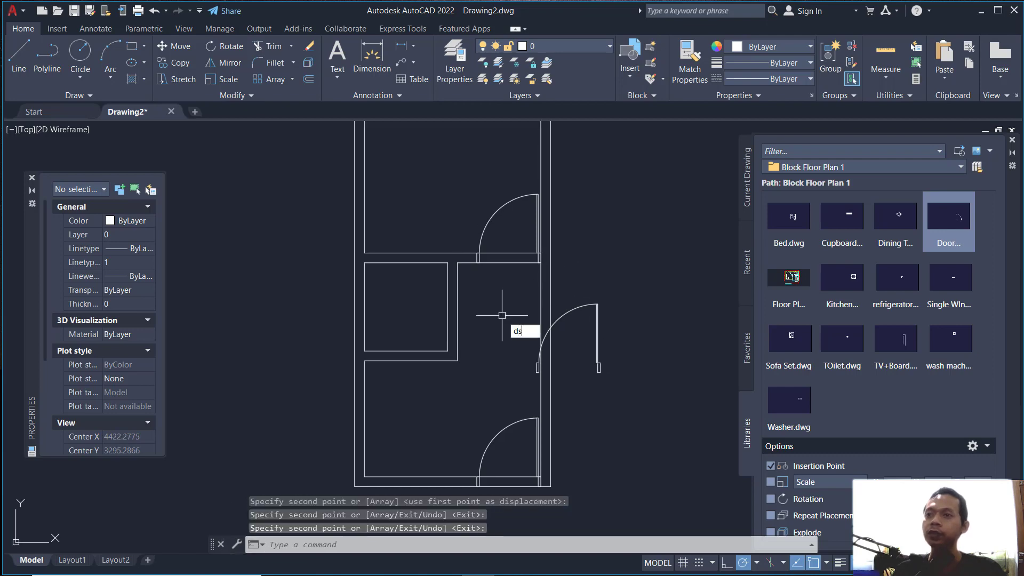
{"action": "type", "text": "s"}
{"action": "key", "text": "Return"}
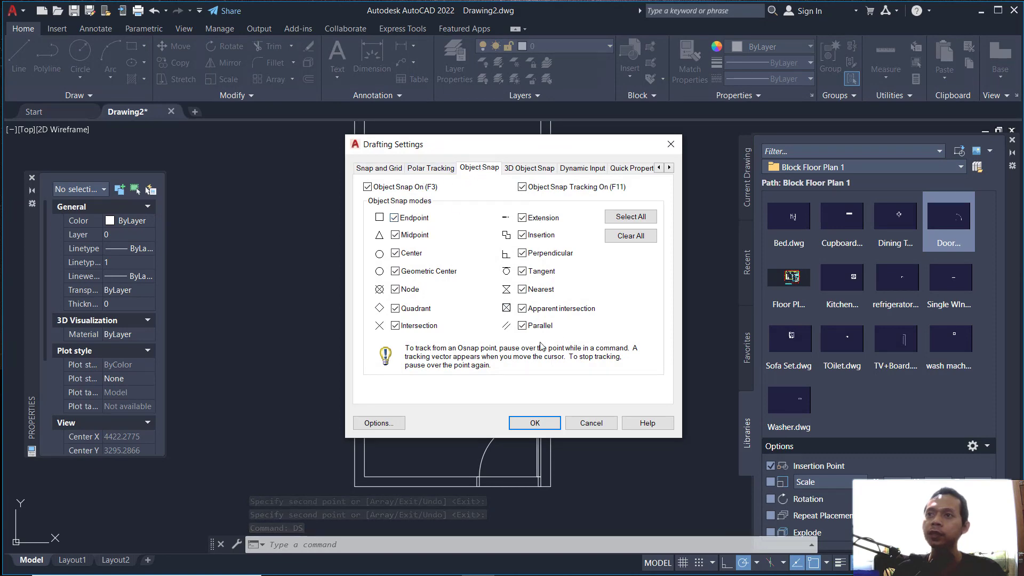
{"action": "left_click", "coordinate": [533, 423]}
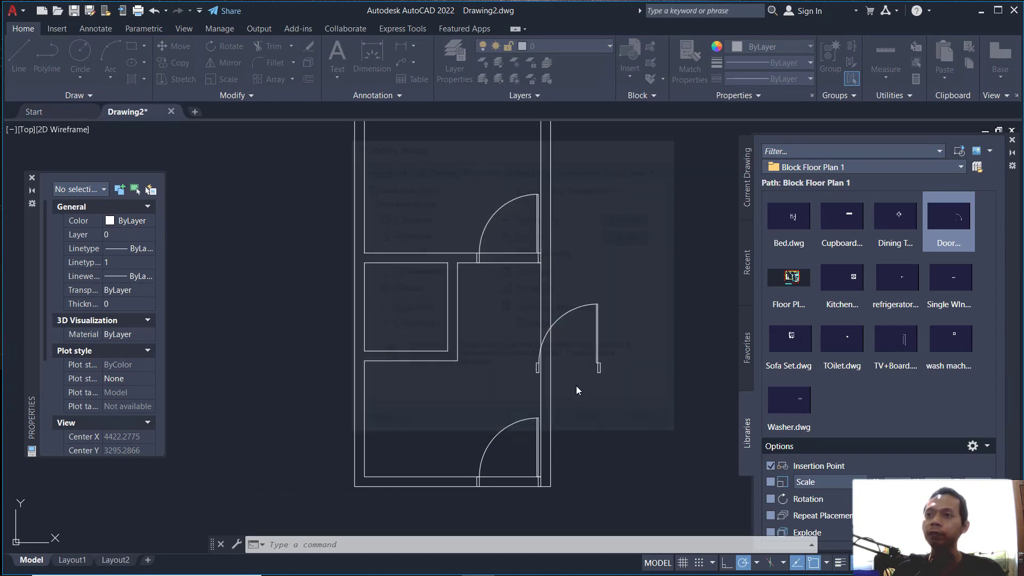
{"action": "middle_click_drag", "start_coordinate": [534, 291], "coordinate": [544, 287]}
{"action": "type", "text": "tr"}
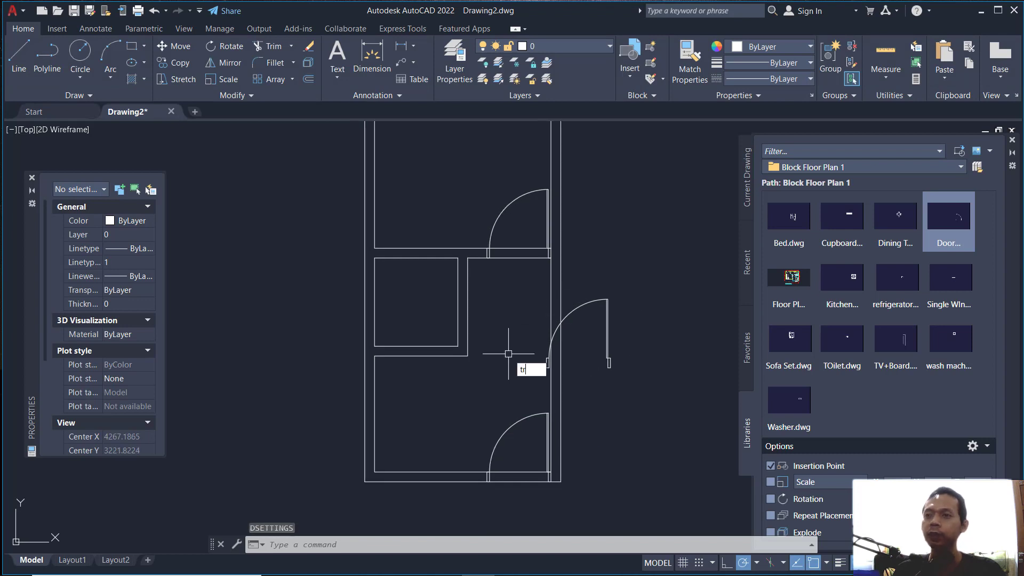
Trim the wall lines out of the door openings using a fence
{"action": "key", "text": "Return"}
{"action": "left_click", "coordinate": [527, 241]}
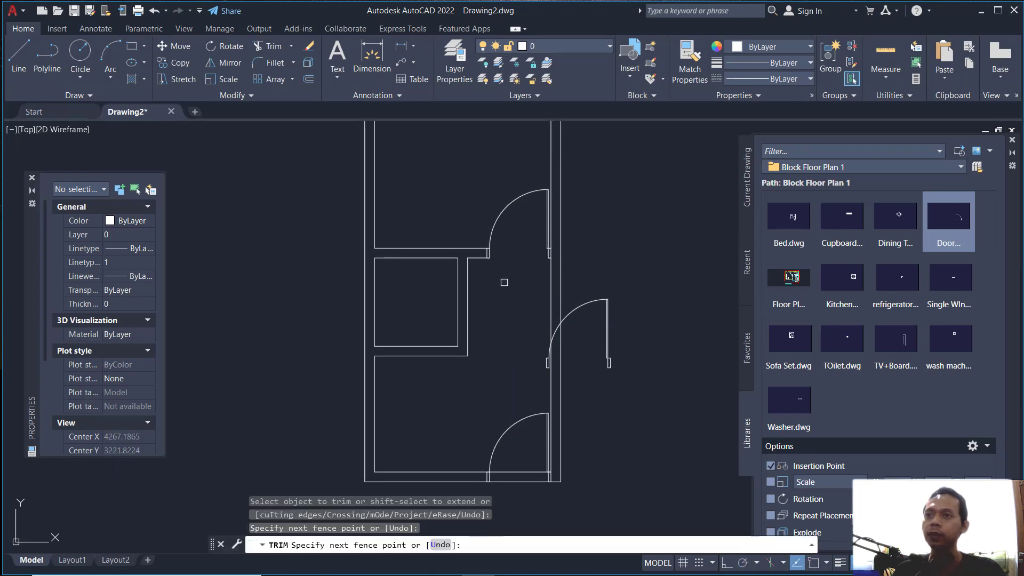
{"action": "left_click", "coordinate": [504, 279]}
{"action": "left_click", "coordinate": [520, 462]}
{"action": "key", "text": "Return"}
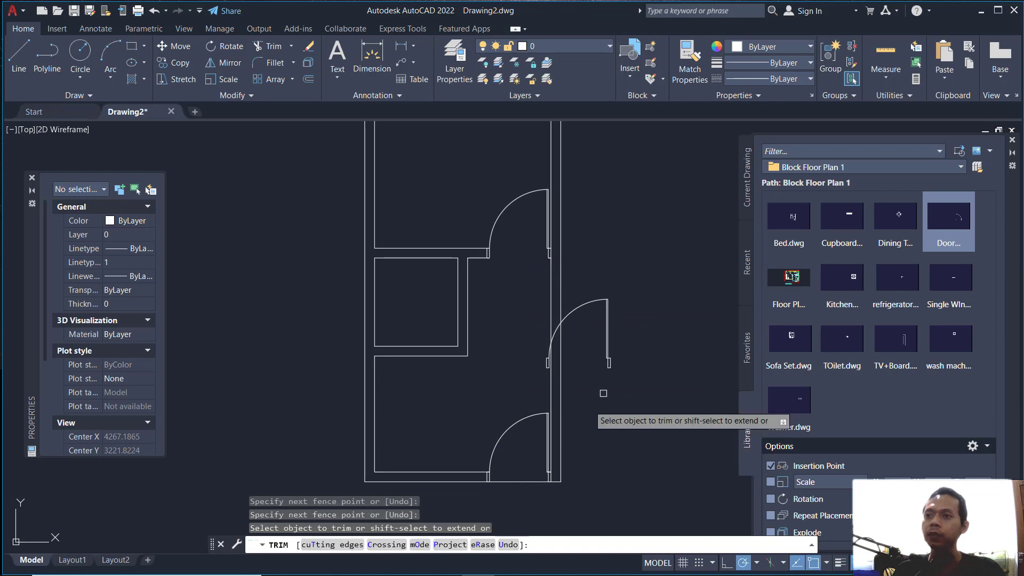
{"action": "key", "text": "Escape"}
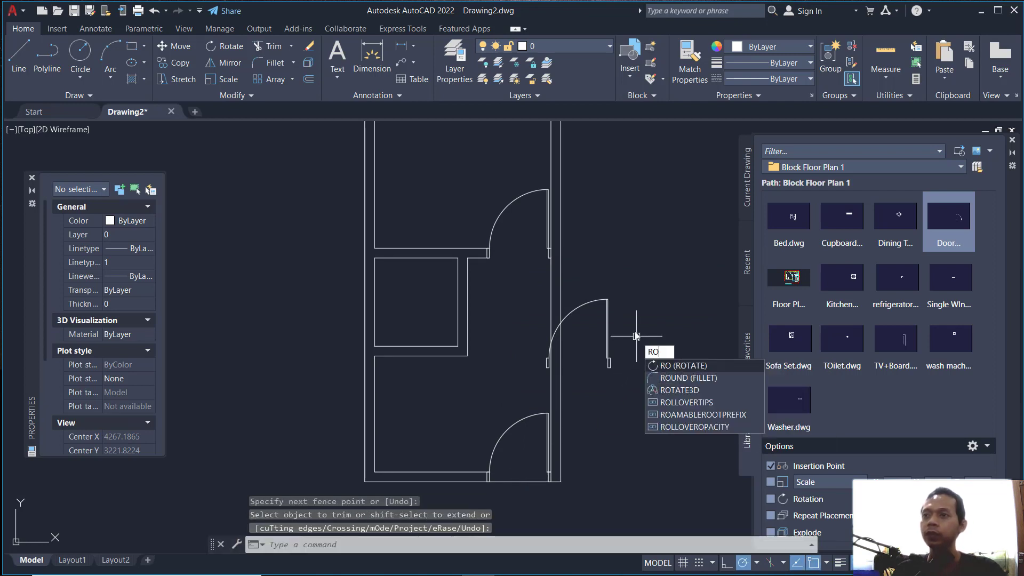
Try rotating the door beside the corridor wall, then undo it
{"action": "key", "text": "Return"}
{"action": "left_click", "coordinate": [609, 346]}
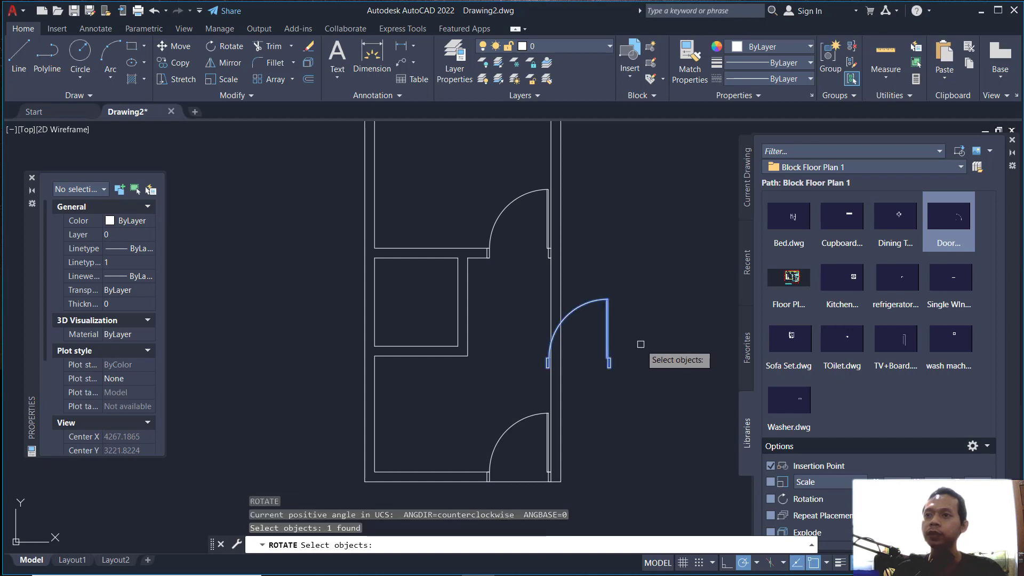
{"action": "key", "text": "Return"}
{"action": "left_click", "coordinate": [622, 349]}
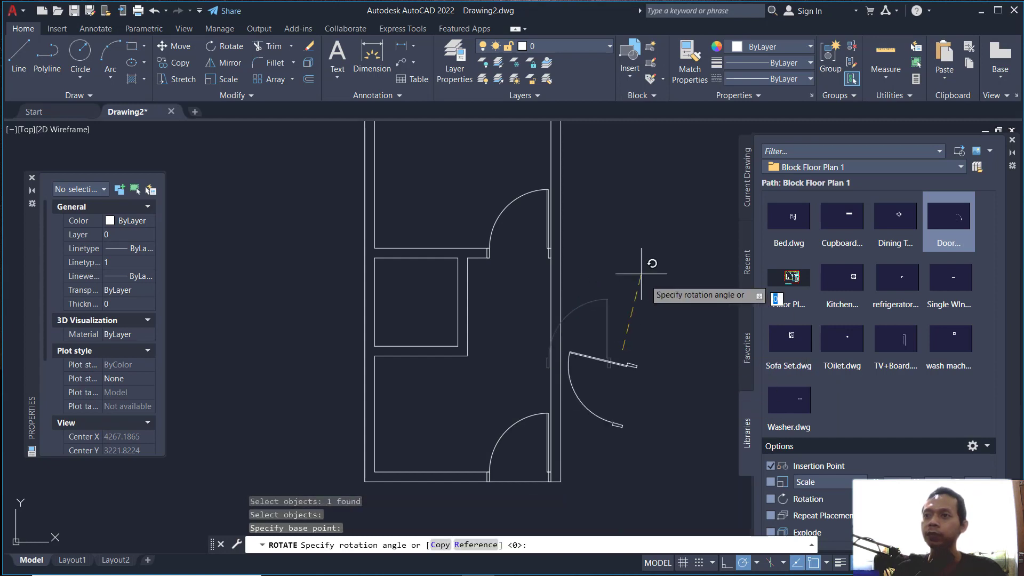
{"action": "key", "text": "Return"}
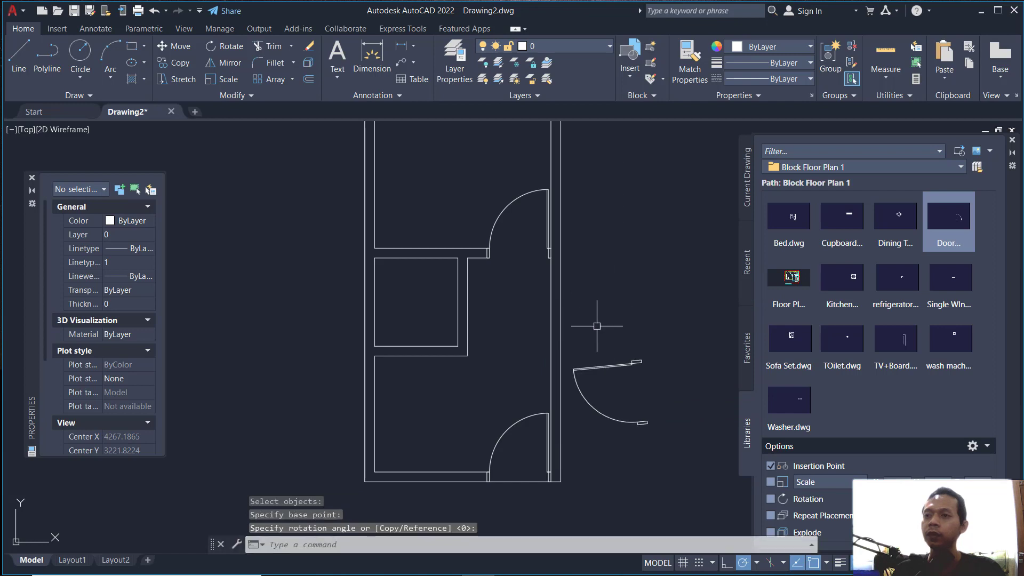
{"action": "key", "text": "ctrl+z"}
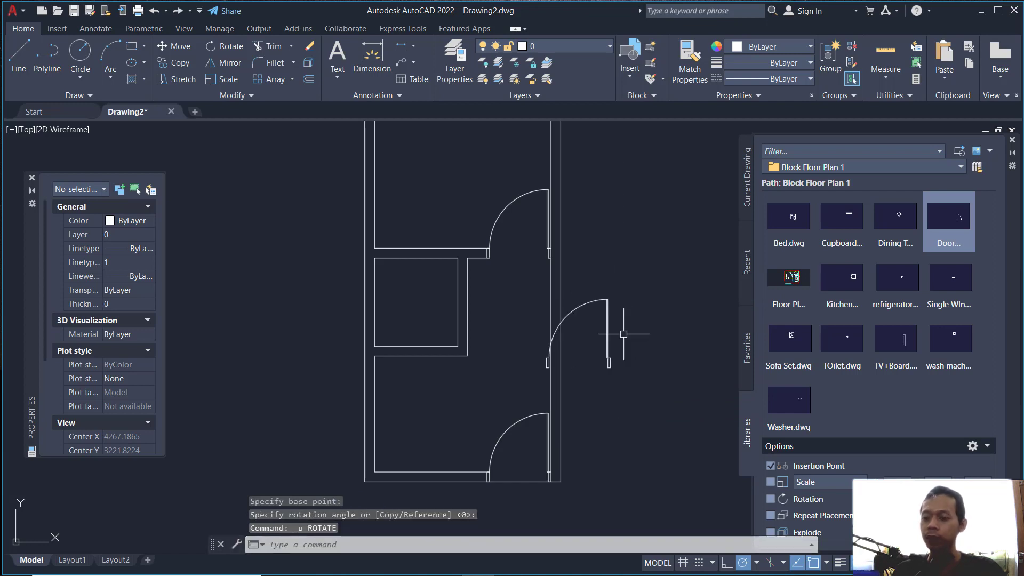
Mirror the door to flip it, then delete the original door
{"action": "key", "text": "Return"}
{"action": "left_click", "coordinate": [635, 291]}
{"action": "left_click", "coordinate": [599, 354]}
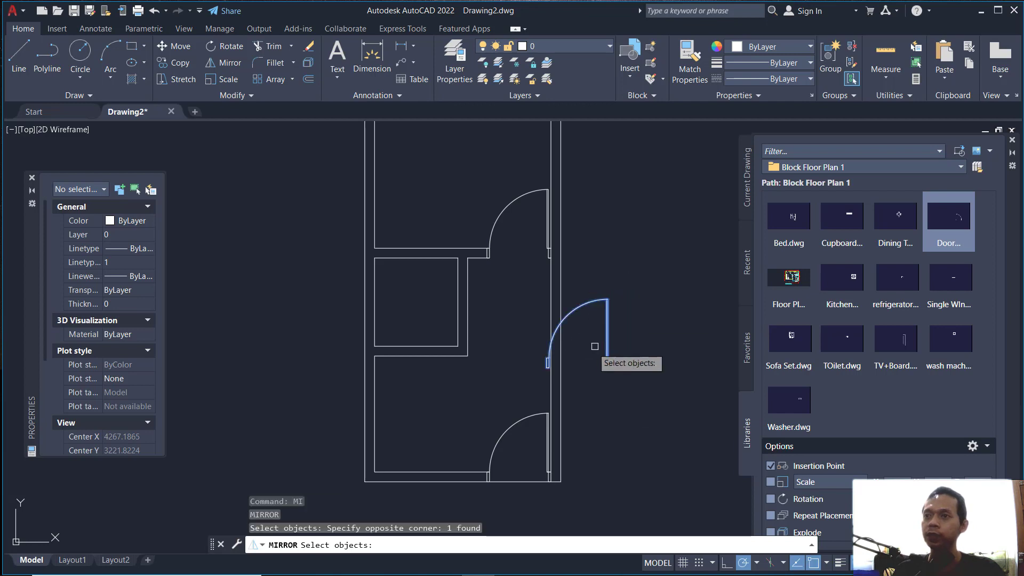
{"action": "key", "text": "Return"}
{"action": "left_click", "coordinate": [634, 327]}
{"action": "left_click", "coordinate": [634, 300]}
{"action": "key", "text": "Return"}
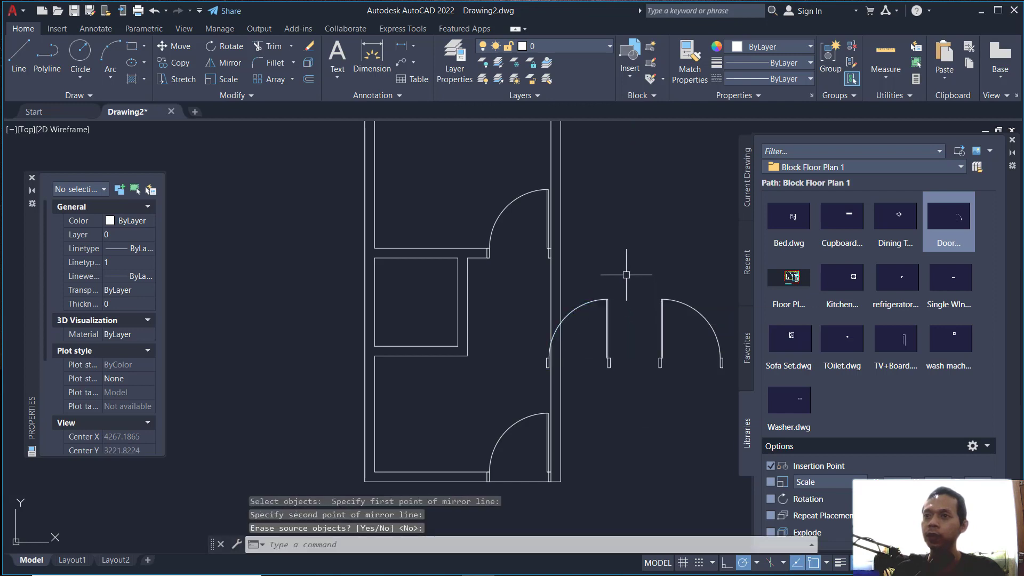
{"action": "left_click", "coordinate": [622, 279]}
{"action": "left_click", "coordinate": [600, 319]}
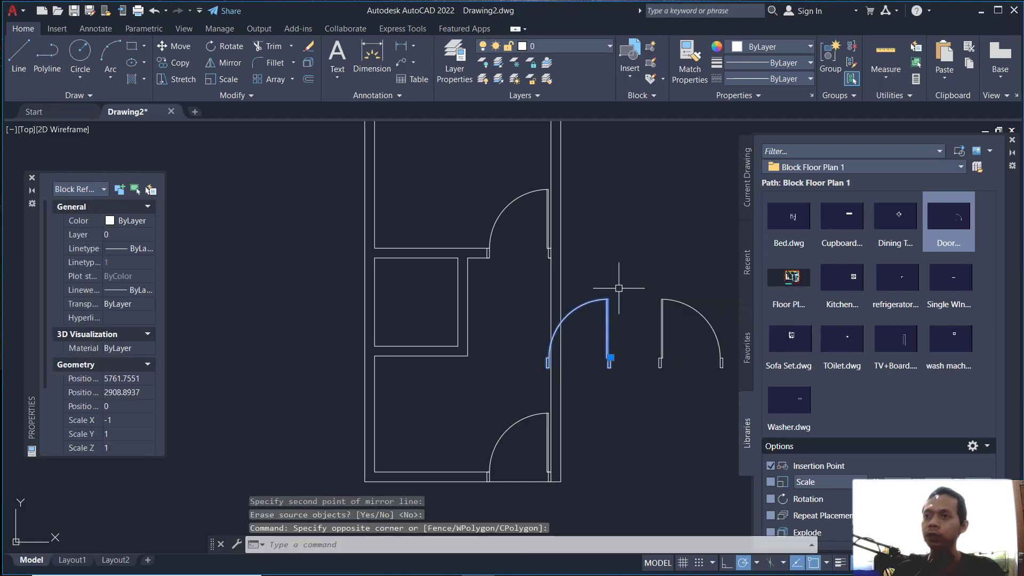
{"action": "key", "text": "Delete"}
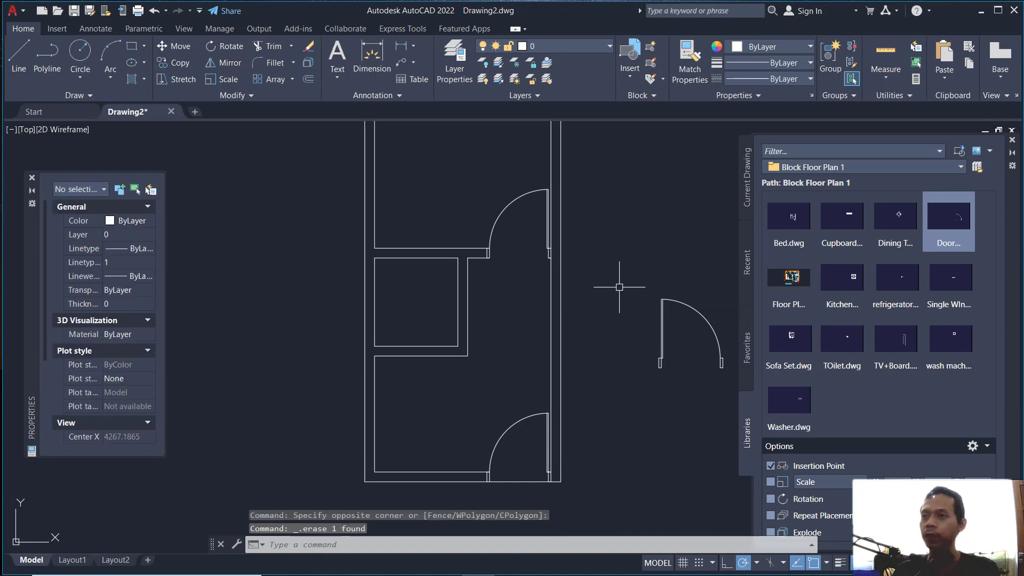
Rotate the mirrored door 90° with ROTATE (o)
{"action": "type", "text": "o"}
{"action": "key", "text": "Return"}
{"action": "left_click", "coordinate": [689, 283]}
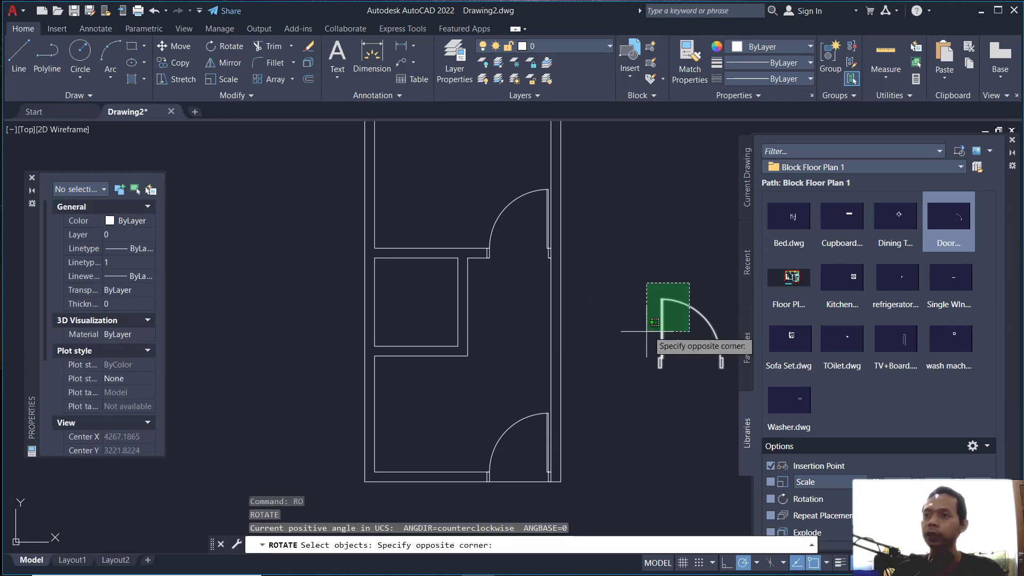
{"action": "left_click", "coordinate": [647, 343]}
{"action": "key", "text": "Return"}
{"action": "left_click", "coordinate": [624, 329]}
{"action": "left_click", "coordinate": [627, 242]}
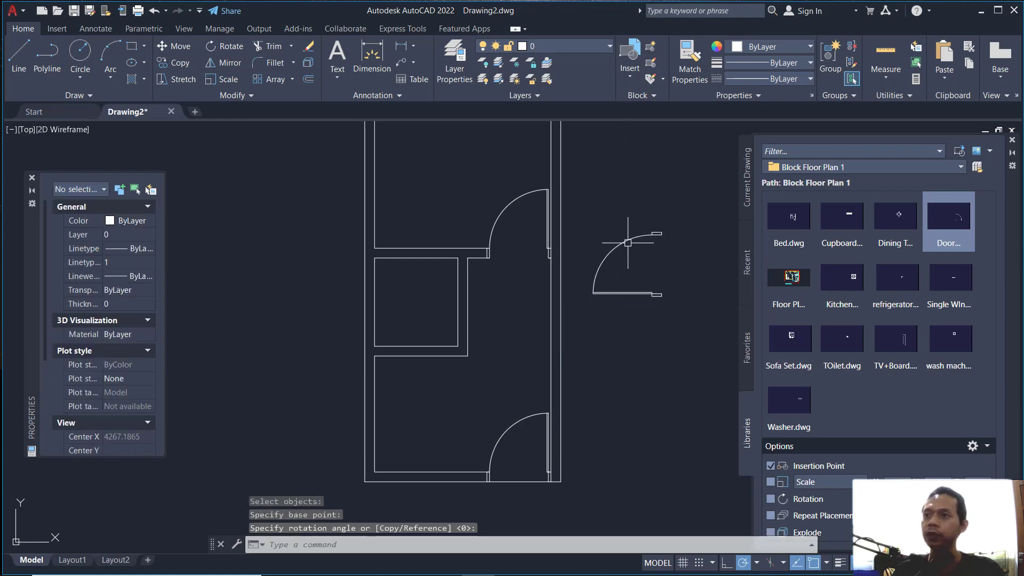
Move the rotated door from its corner into the small room's wall opening
{"action": "type", "text": "m"}
{"action": "key", "text": "Return"}
{"action": "left_click", "coordinate": [664, 283]}
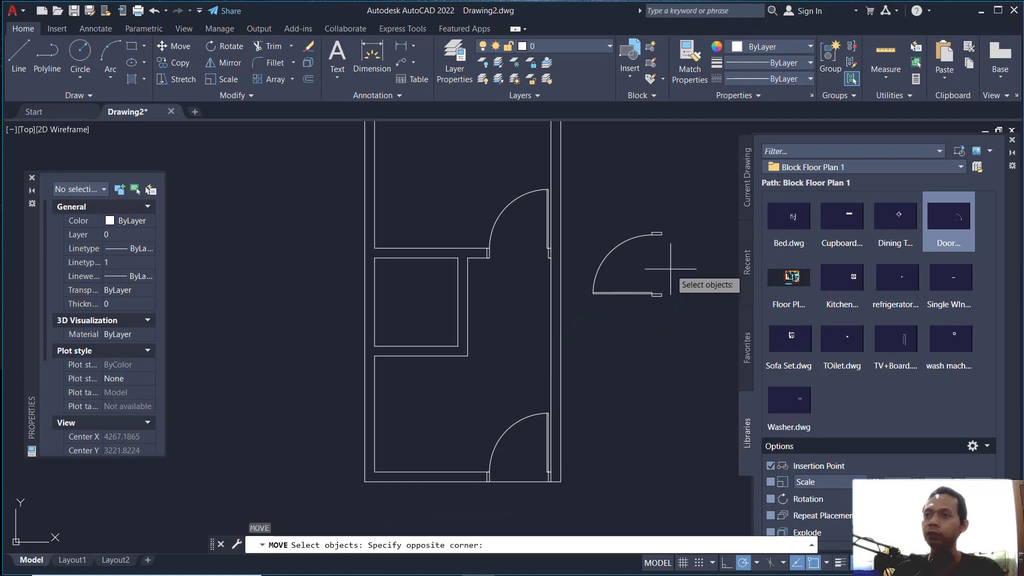
{"action": "left_click", "coordinate": [612, 332]}
{"action": "key", "text": "Return"}
{"action": "scroll", "coordinate": [668, 253], "scroll_direction": "up", "scroll_amount": 6}
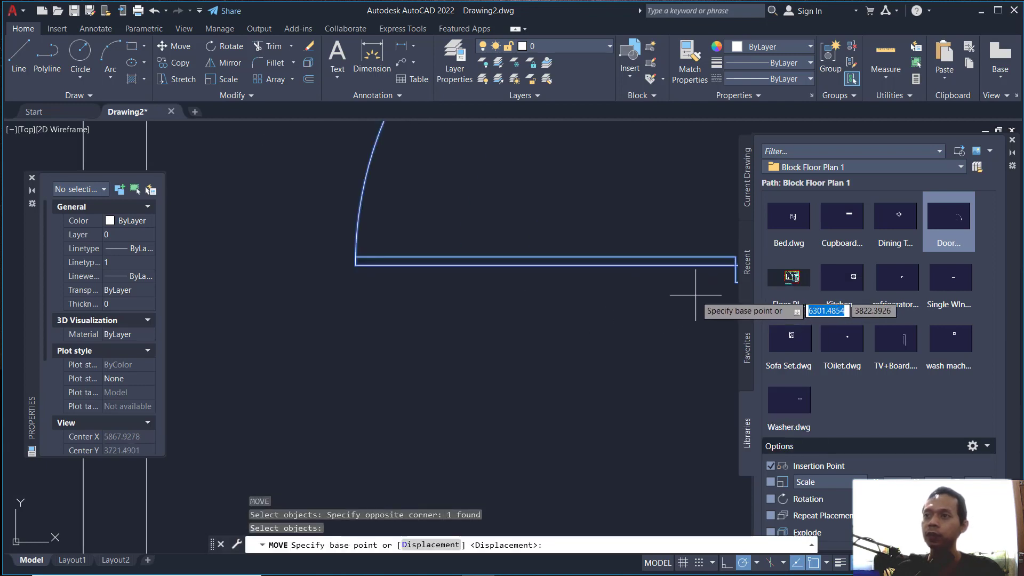
{"action": "scroll", "coordinate": [666, 303], "scroll_direction": "down", "scroll_amount": 3}
{"action": "scroll", "coordinate": [634, 304], "scroll_direction": "up", "scroll_amount": 2}
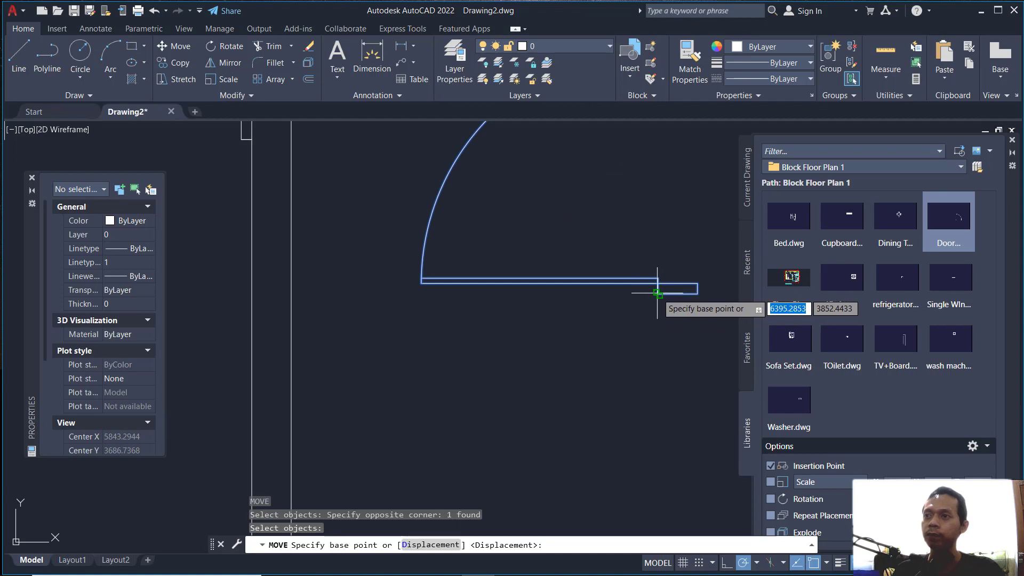
{"action": "left_click", "coordinate": [658, 292]}
{"action": "scroll", "coordinate": [370, 370], "scroll_direction": "down", "scroll_amount": 3}
{"action": "scroll", "coordinate": [366, 350], "scroll_direction": "up", "scroll_amount": 4}
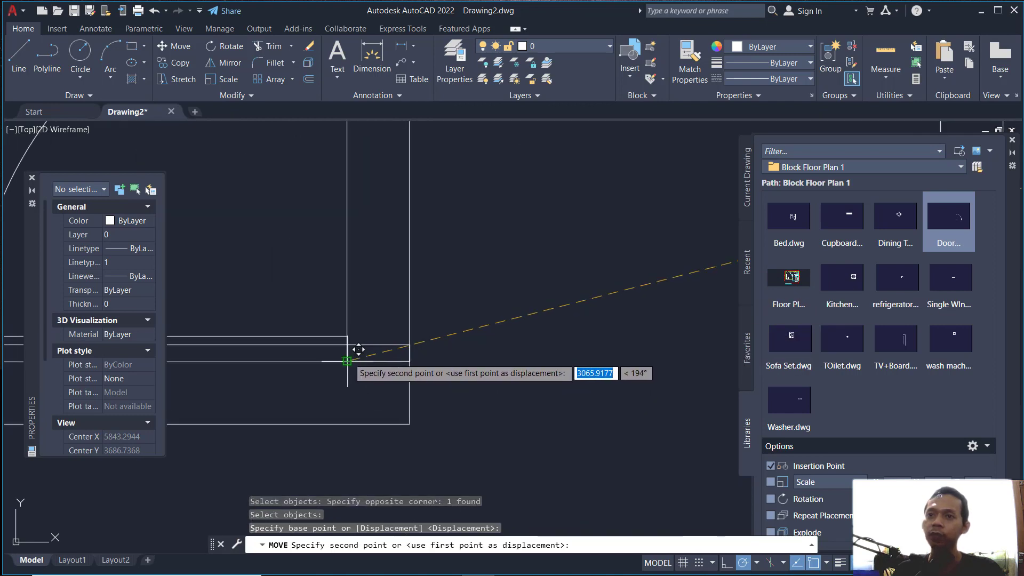
{"action": "left_click", "coordinate": [359, 350]}
{"action": "scroll", "coordinate": [469, 331], "scroll_direction": "up", "scroll_amount": 4}
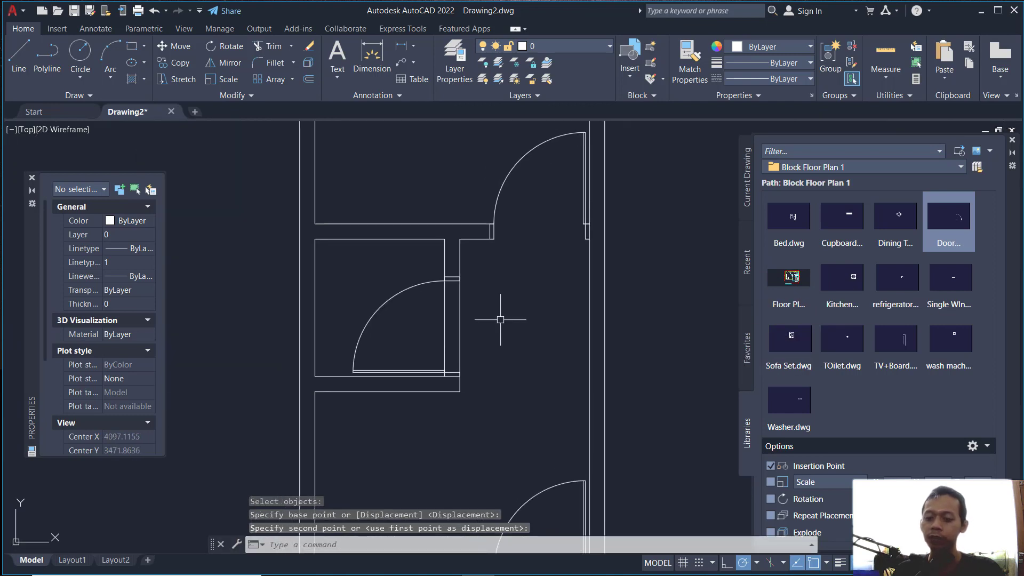
Trim the wall lines clear at the new door opening
{"action": "key", "text": "Return"}
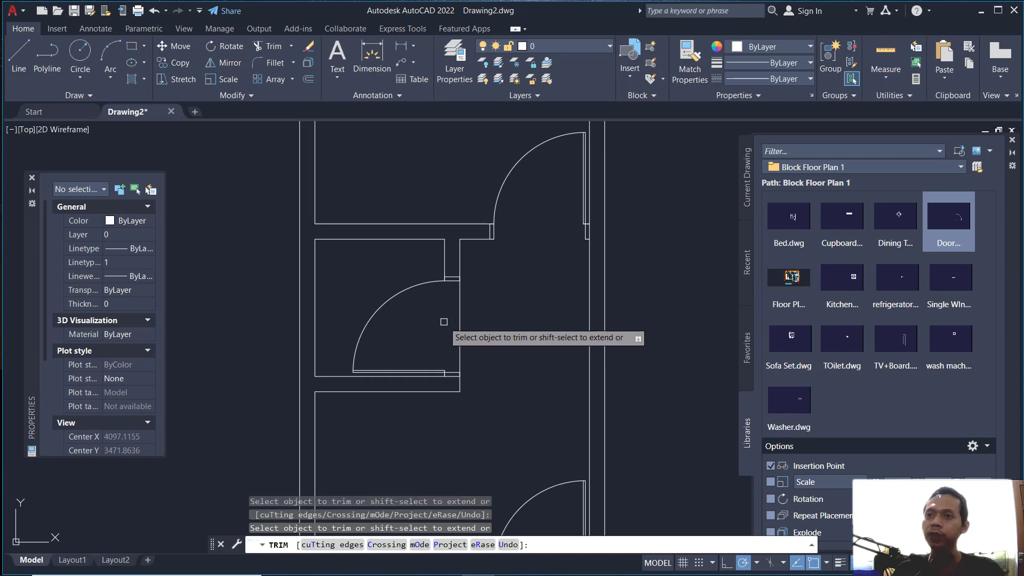
{"action": "key", "text": "Return"}
{"action": "scroll", "coordinate": [515, 309], "scroll_direction": "down", "scroll_amount": 2}
{"action": "middle_click_drag", "start_coordinate": [589, 357], "coordinate": [621, 364]}
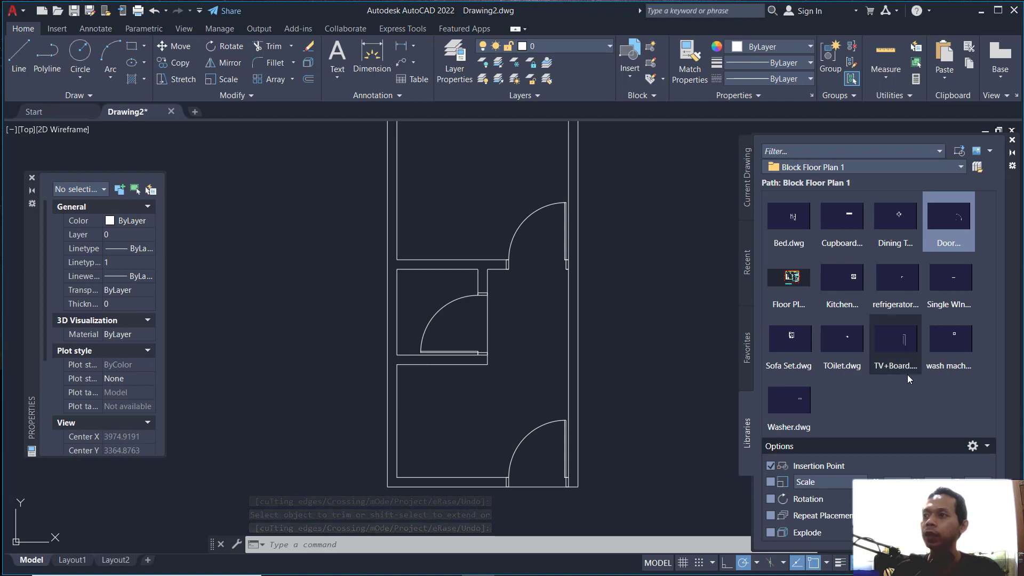
Insert the Toilet block in the bathroom and rotate it 90°
{"action": "left_click", "coordinate": [850, 344]}
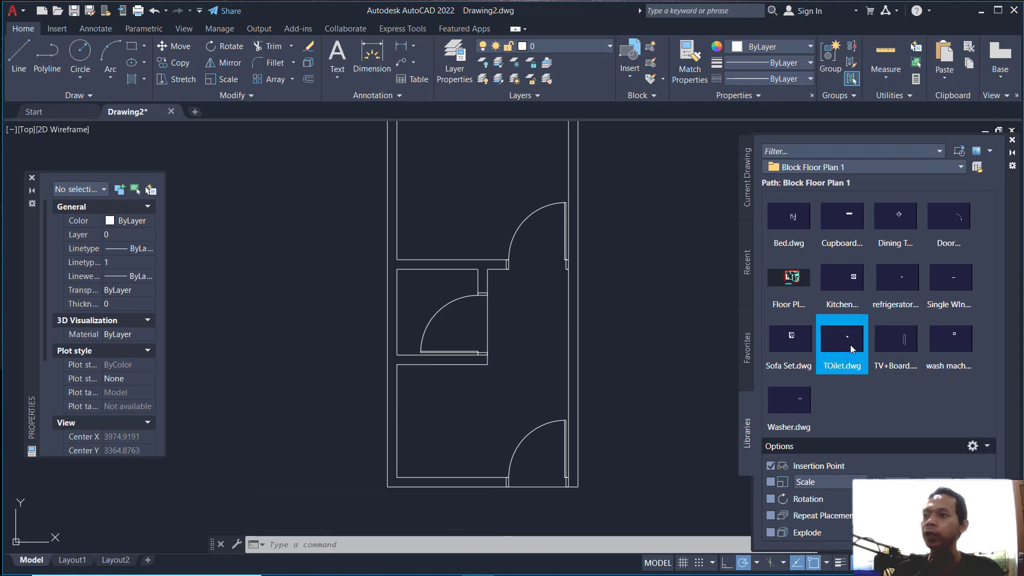
{"action": "scroll", "coordinate": [448, 269], "scroll_direction": "up", "scroll_amount": 3}
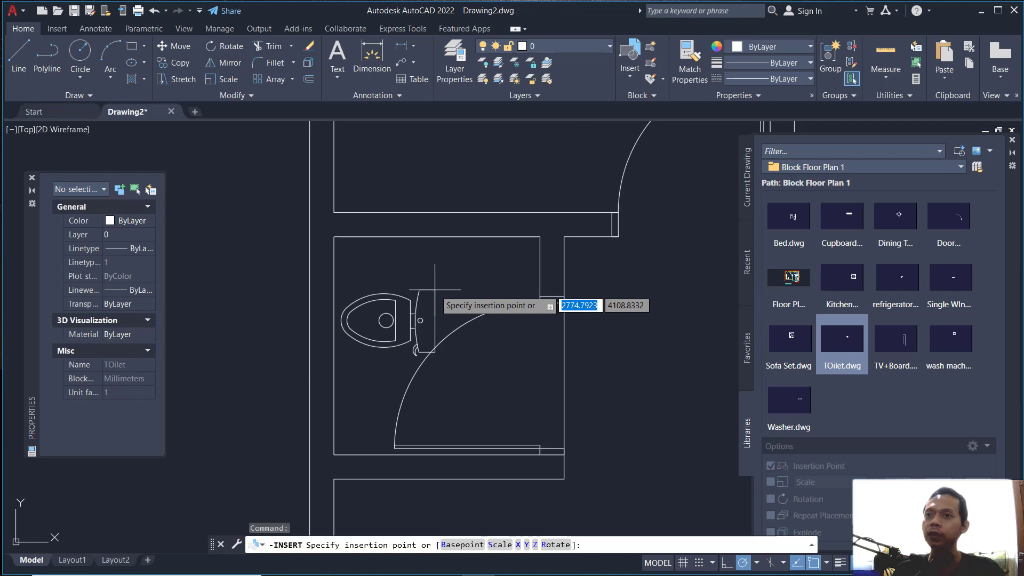
{"action": "left_click", "coordinate": [449, 265]}
{"action": "type", "text": "ro"}
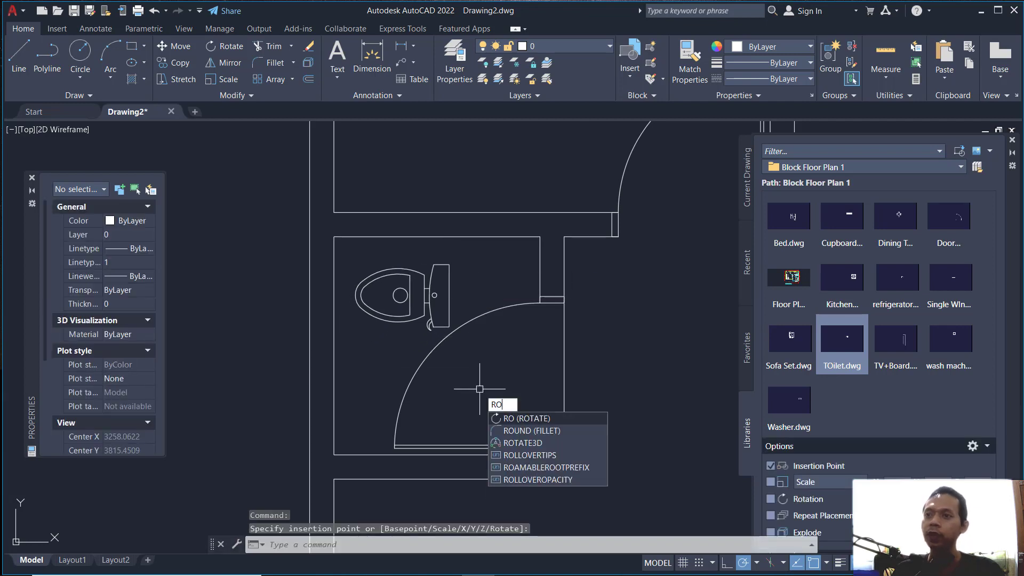
{"action": "key", "text": "Return"}
{"action": "left_click", "coordinate": [435, 295]}
{"action": "key", "text": "Return"}
{"action": "left_click", "coordinate": [435, 295]}
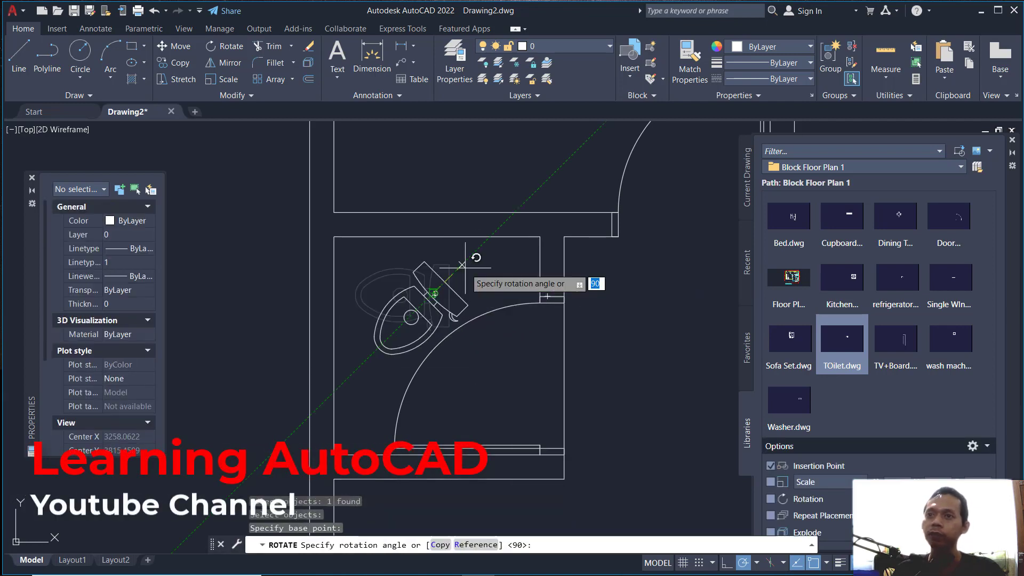
{"action": "left_click", "coordinate": [436, 168]}
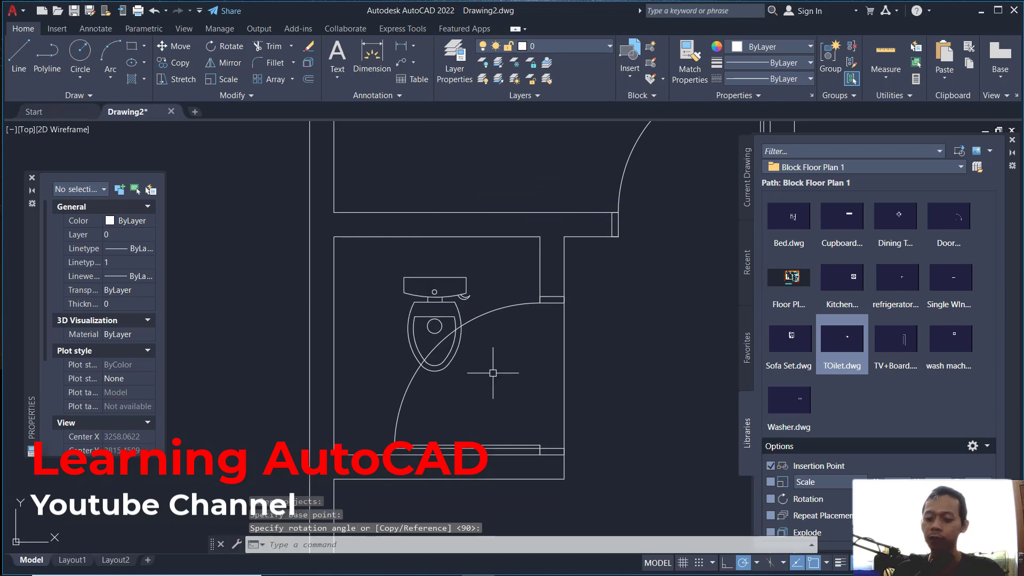
Move the toilet up against the bathroom's top wall
{"action": "type", "text": "M"}
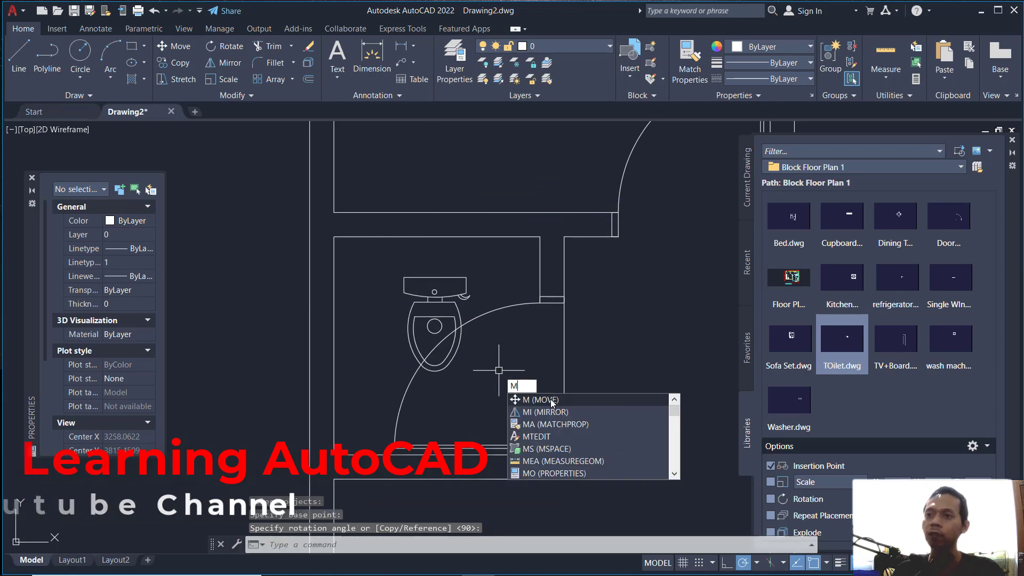
{"action": "key", "text": "Return"}
{"action": "left_click", "coordinate": [442, 294]}
{"action": "key", "text": "Return"}
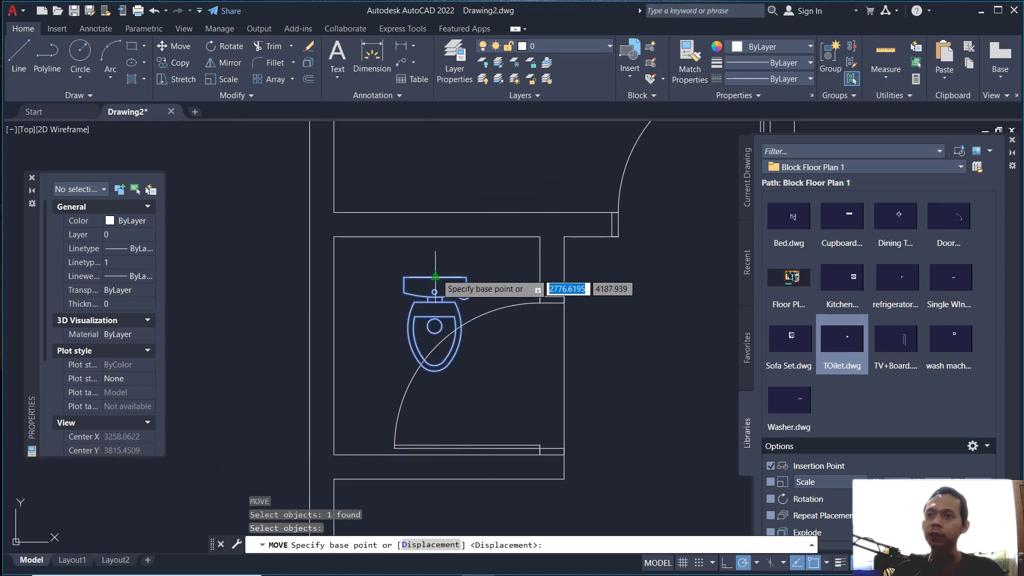
{"action": "left_click", "coordinate": [435, 276]}
{"action": "left_click", "coordinate": [393, 227]}
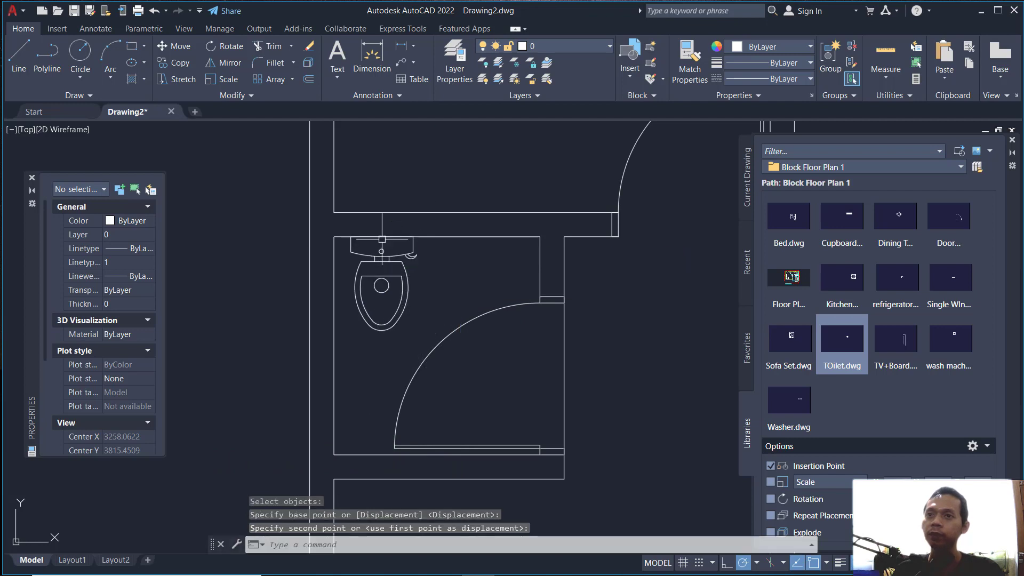
{"action": "scroll", "coordinate": [479, 310], "scroll_direction": "down", "scroll_amount": 4}
{"action": "middle_click_drag", "start_coordinate": [608, 350], "coordinate": [568, 350]}
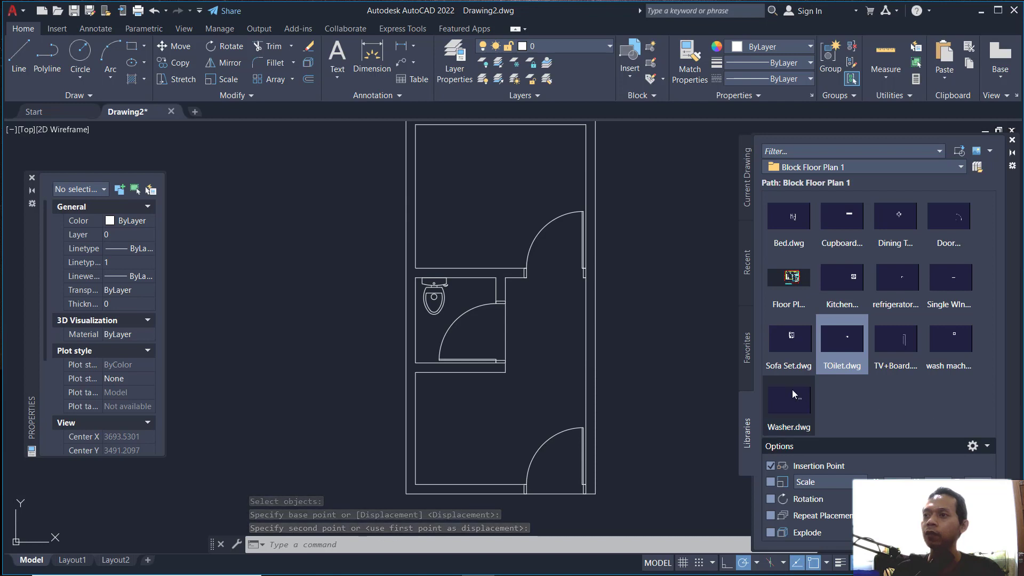
Insert the Sofa Set block right of the plan and open it in the Block Editor
{"action": "left_click", "coordinate": [791, 344]}
{"action": "middle_click_drag", "start_coordinate": [645, 310], "coordinate": [499, 318]}
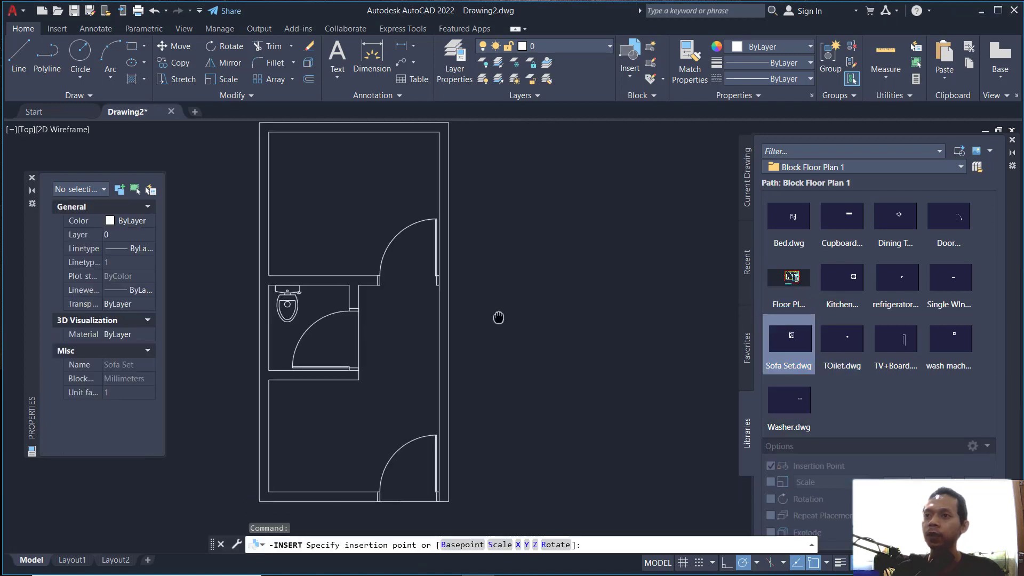
{"action": "left_click", "coordinate": [590, 315]}
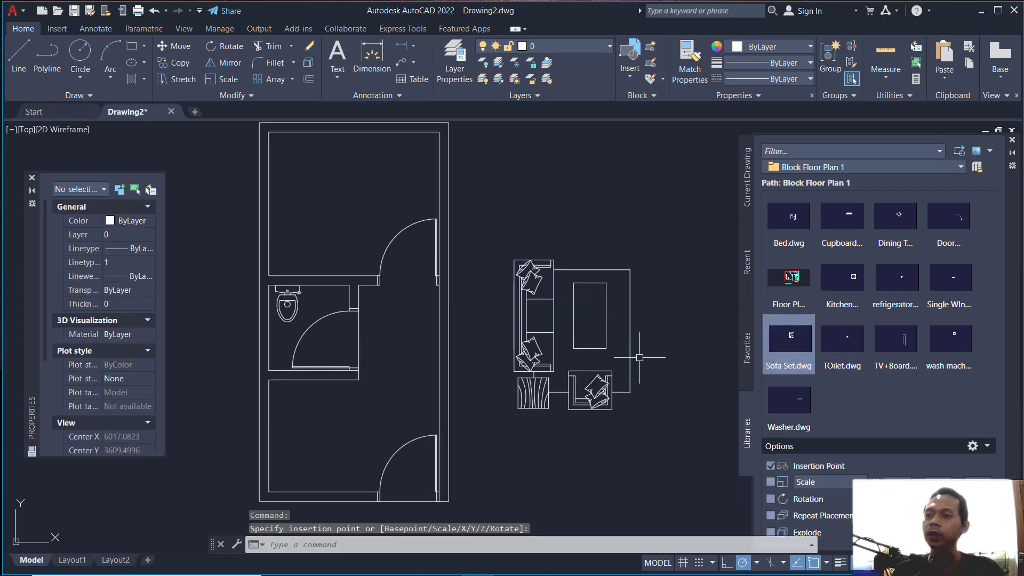
{"action": "double_click", "coordinate": [605, 295]}
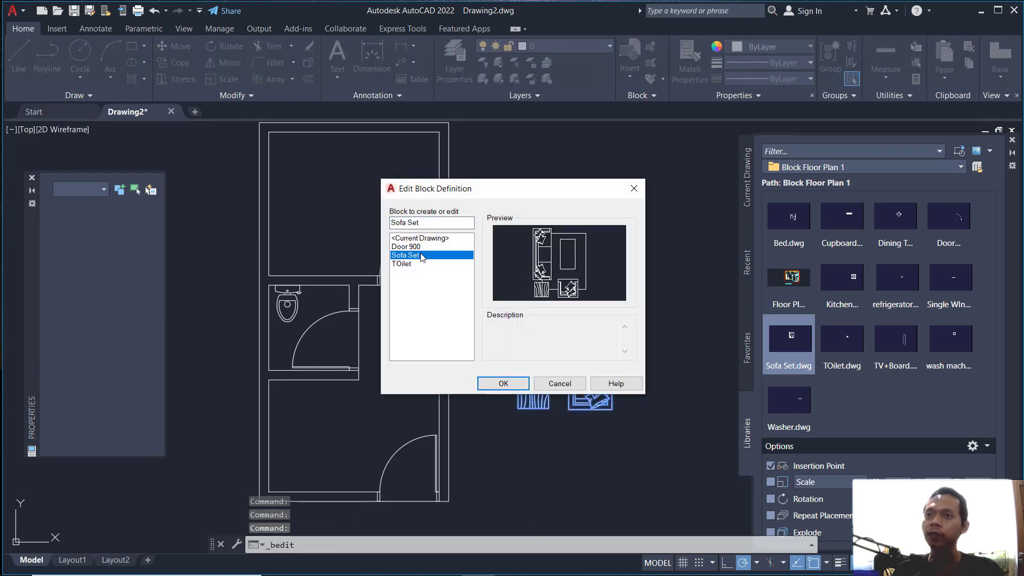
{"action": "left_click", "coordinate": [503, 383]}
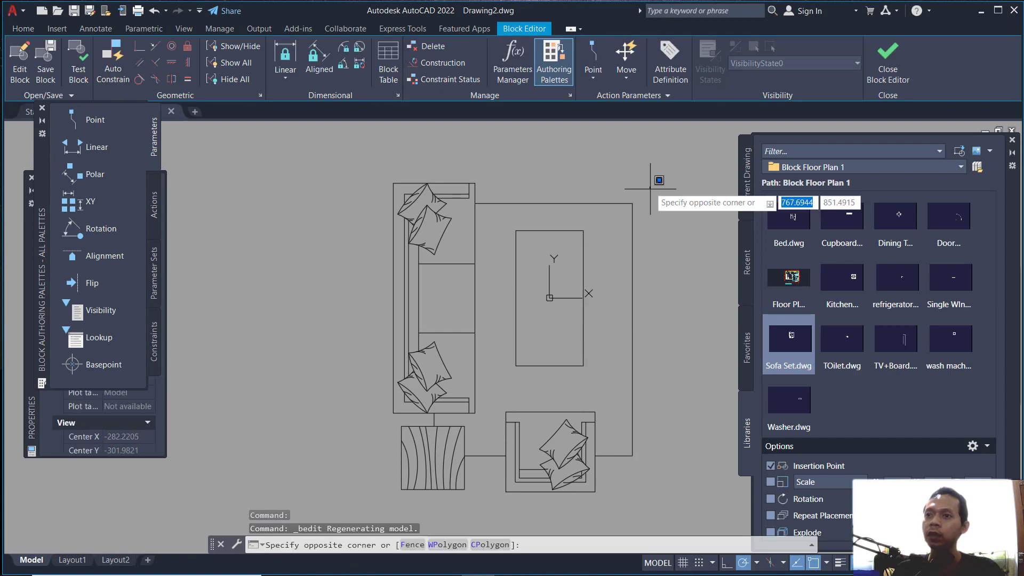
Erase the ottoman, armchair, and wall and door lines from the Sofa Set block
{"action": "left_click", "coordinate": [678, 457]}
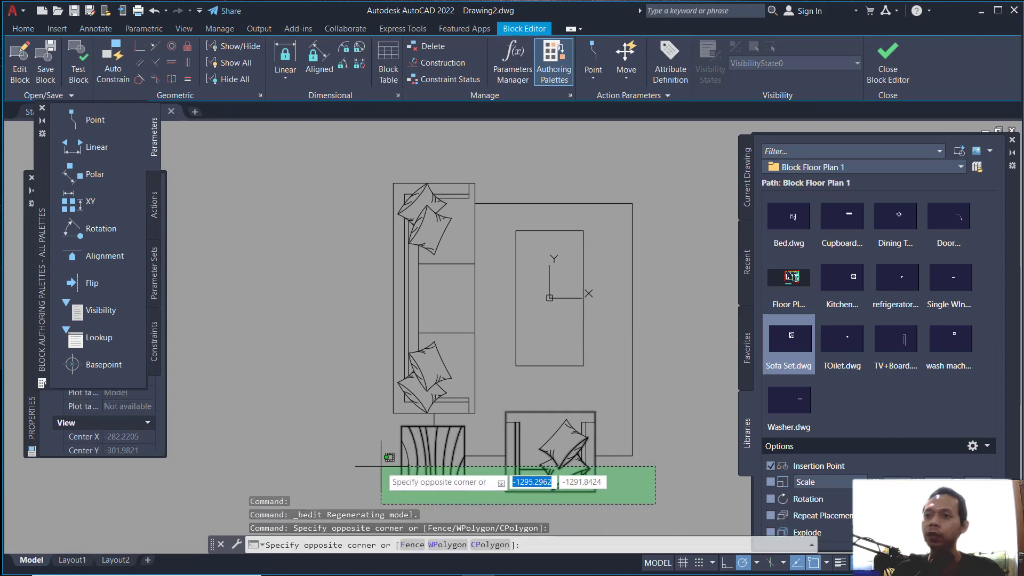
{"action": "left_click", "coordinate": [366, 487]}
{"action": "key", "text": "Delete"}
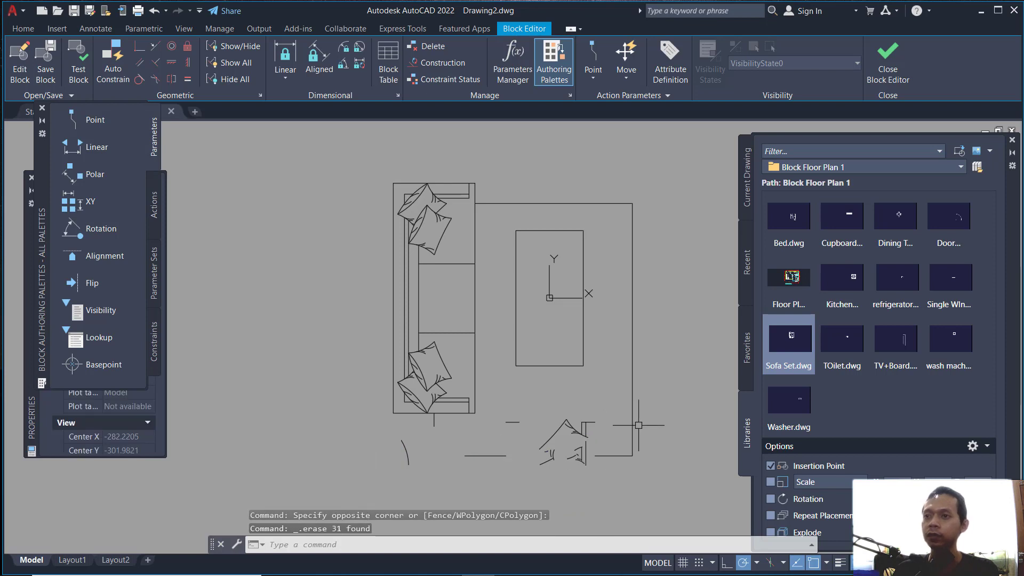
{"action": "left_click", "coordinate": [628, 414]}
{"action": "left_click", "coordinate": [491, 487]}
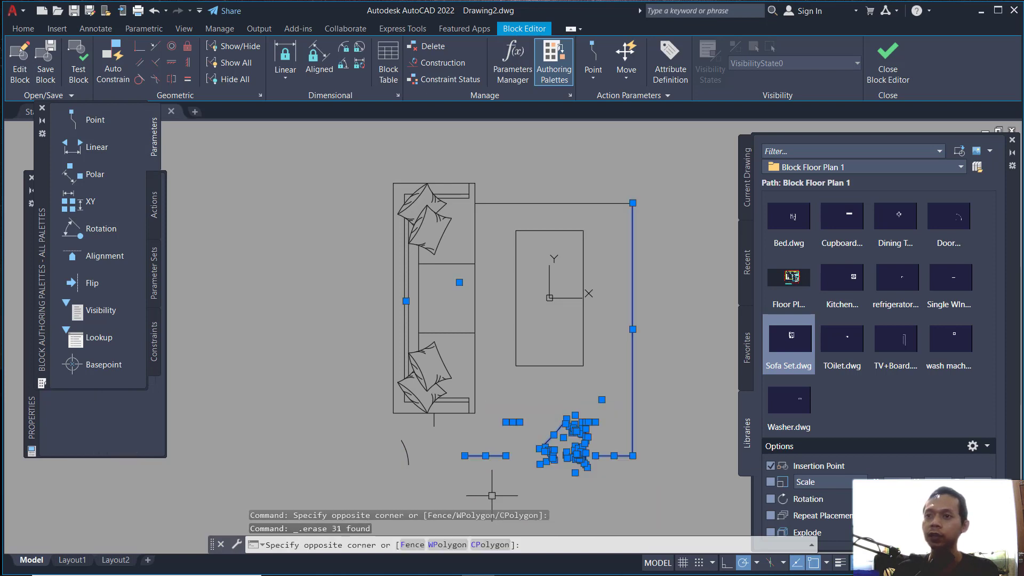
{"action": "key", "text": "Delete"}
Delete the leftover door arc and horizontal line, then save the Sofa Set block
{"action": "left_click", "coordinate": [531, 490]}
{"action": "left_click", "coordinate": [363, 415]}
{"action": "key", "text": "Delete"}
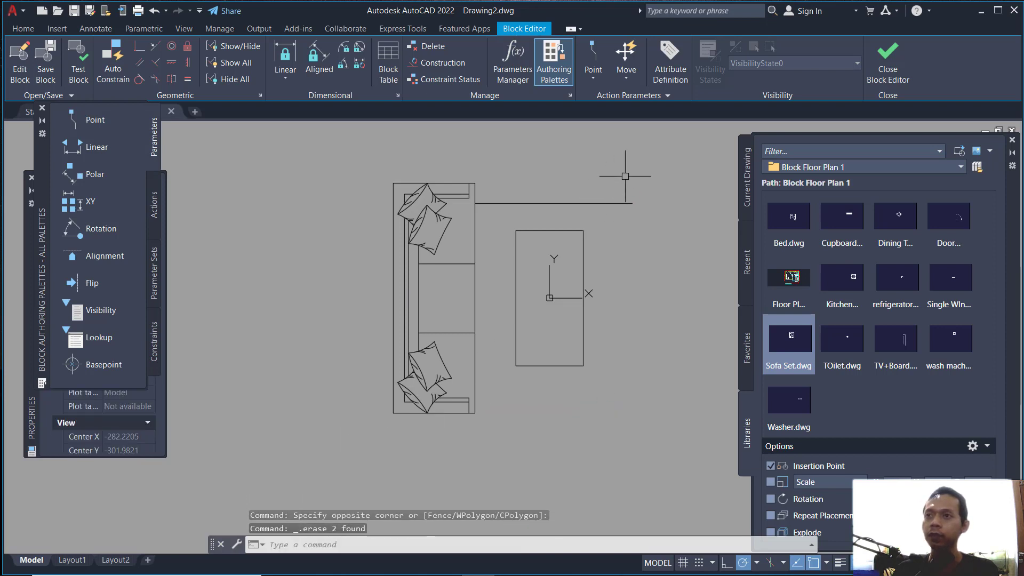
{"action": "left_click", "coordinate": [637, 167]}
{"action": "left_click", "coordinate": [603, 223]}
{"action": "key", "text": "Delete"}
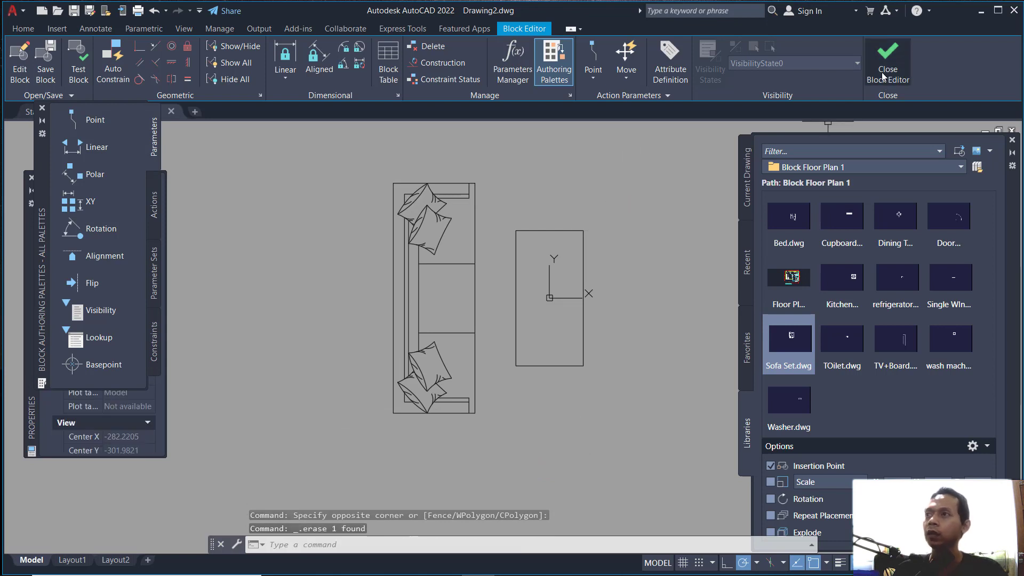
{"action": "left_click", "coordinate": [883, 69]}
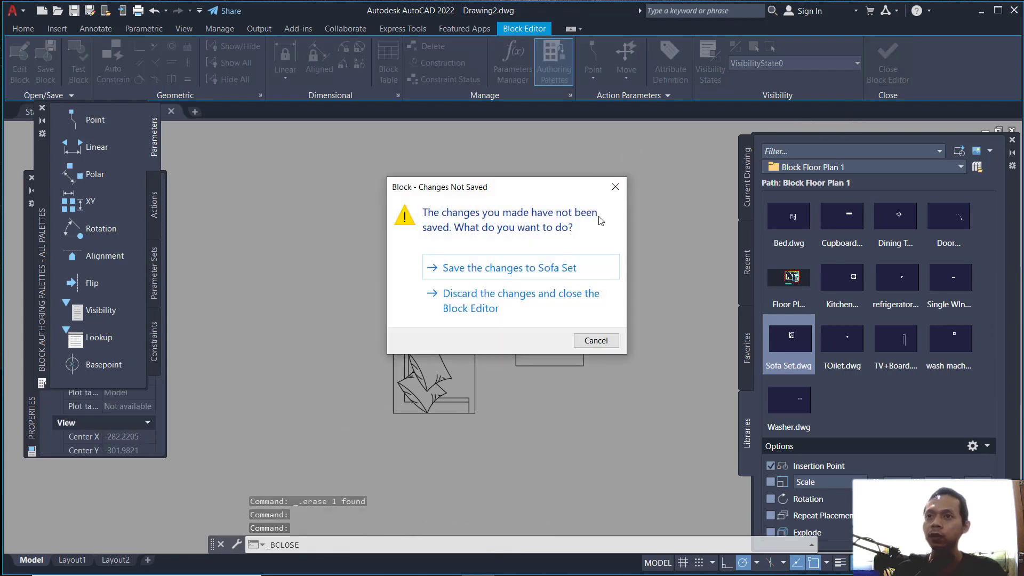
{"action": "left_click", "coordinate": [502, 268]}
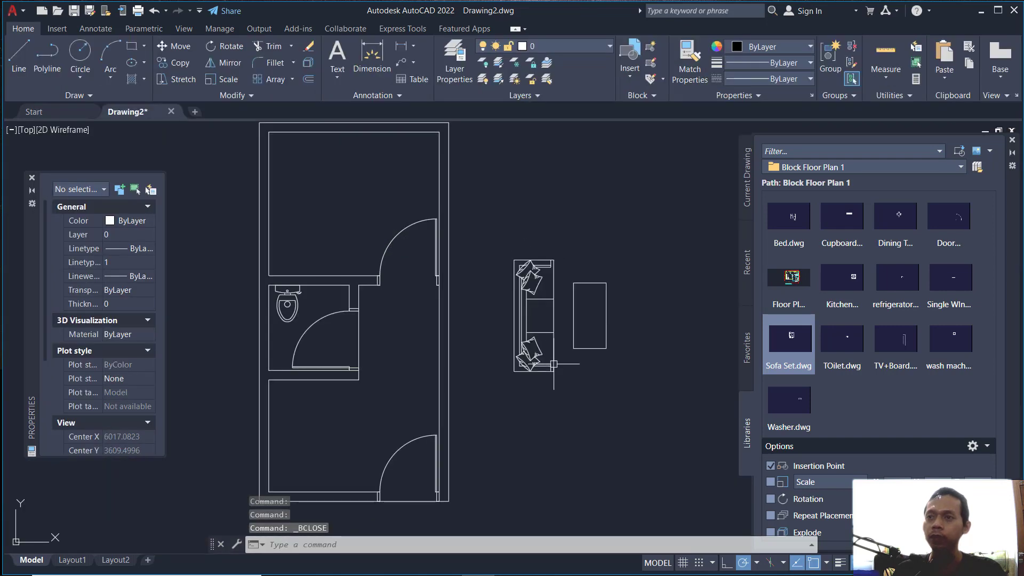
Move the Sofa Set block by its left edge into the lower room against the left wall
{"action": "type", "text": "m"}
{"action": "key", "text": "Return"}
{"action": "left_click", "coordinate": [554, 331]}
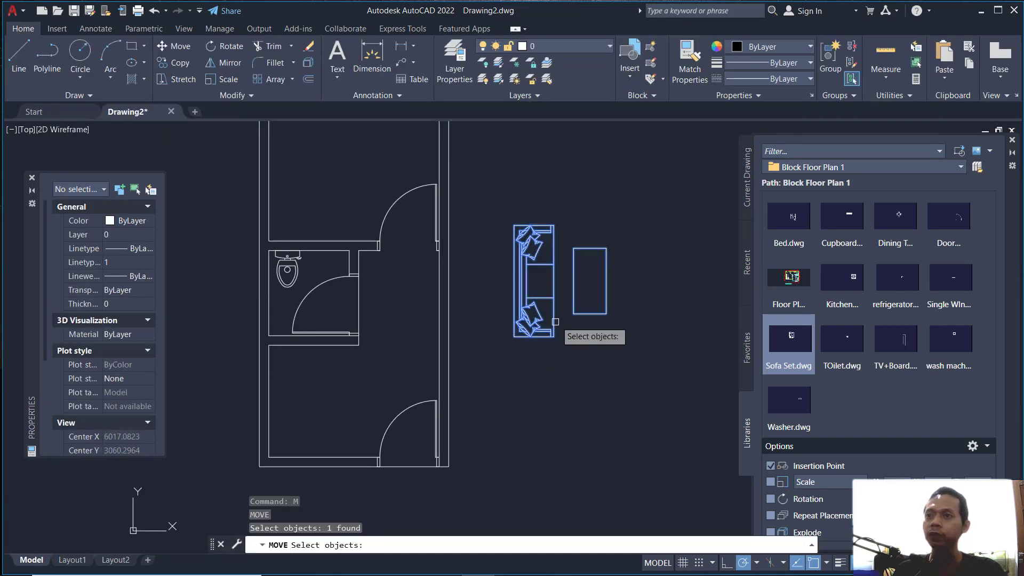
{"action": "key", "text": "Return"}
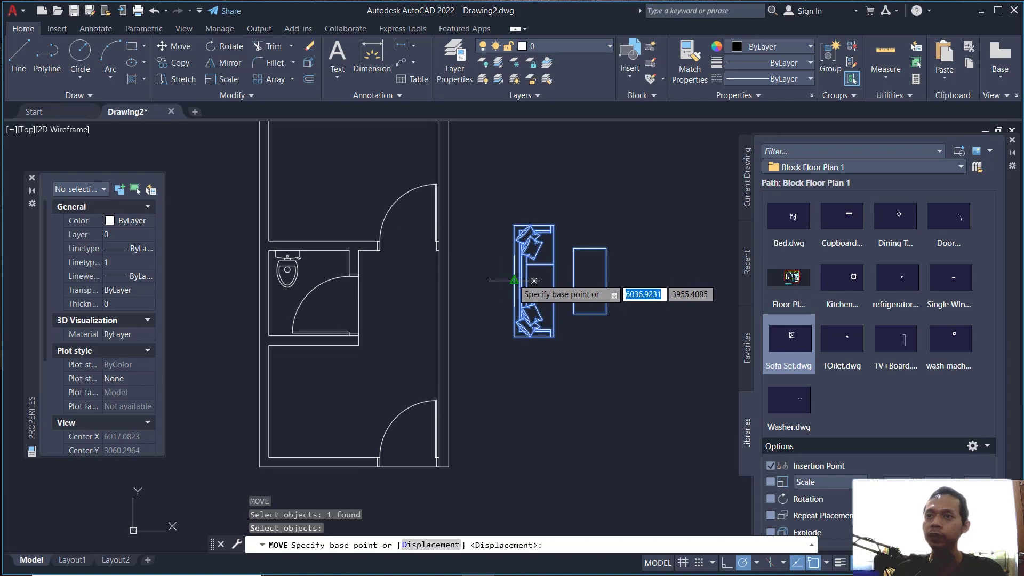
{"action": "left_click", "coordinate": [514, 281]}
{"action": "left_click", "coordinate": [269, 400]}
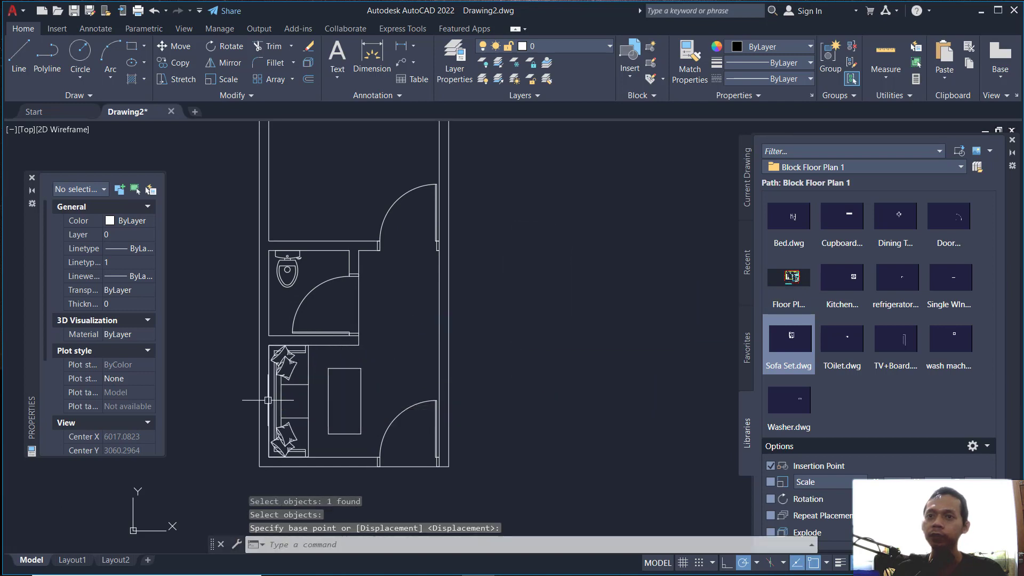
{"action": "middle_click_drag", "start_coordinate": [604, 322], "coordinate": [604, 319]}
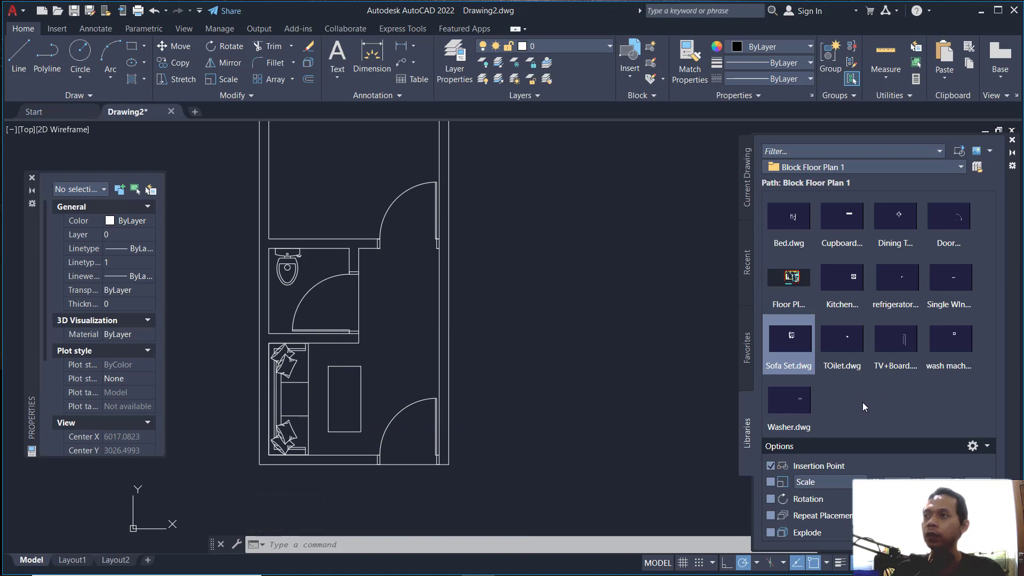
Insert the Kitchen stove block at the right wall and copy it directly above
{"action": "left_click", "coordinate": [861, 292]}
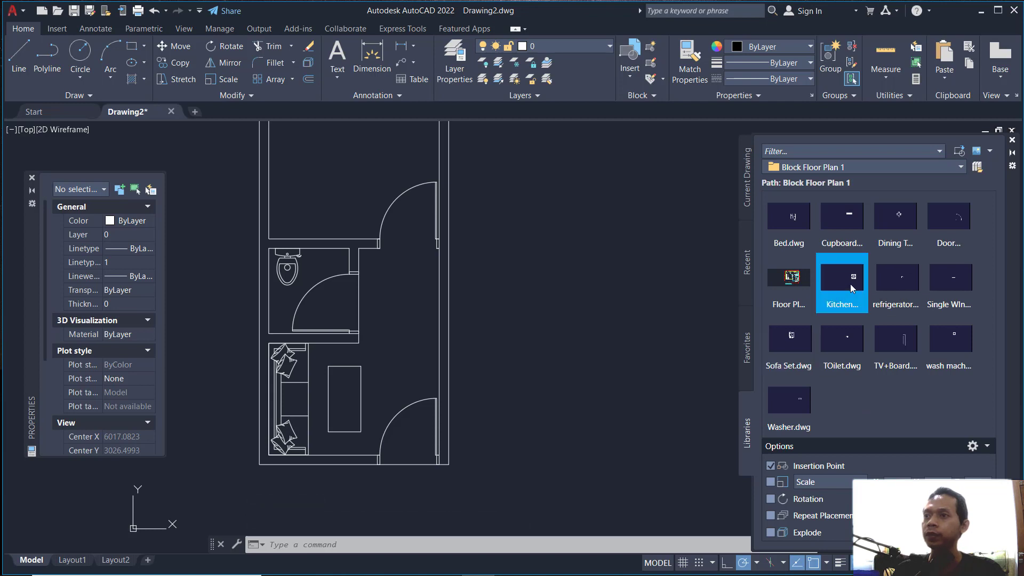
{"action": "left_click", "coordinate": [438, 375]}
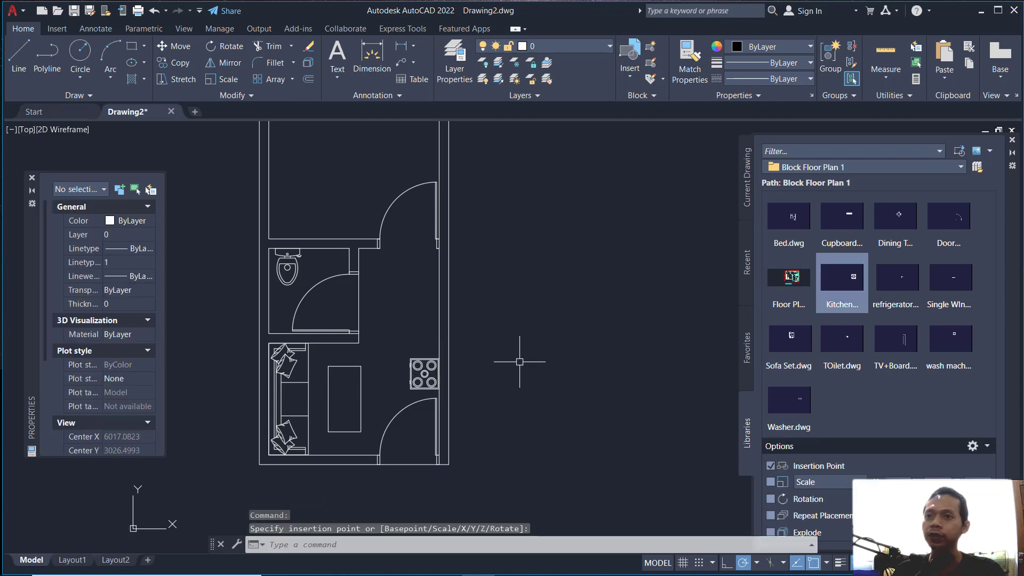
{"action": "scroll", "coordinate": [423, 374], "scroll_direction": "up", "scroll_amount": 4}
{"action": "middle_click_drag", "start_coordinate": [563, 366], "coordinate": [559, 381]}
{"action": "type", "text": "c"}
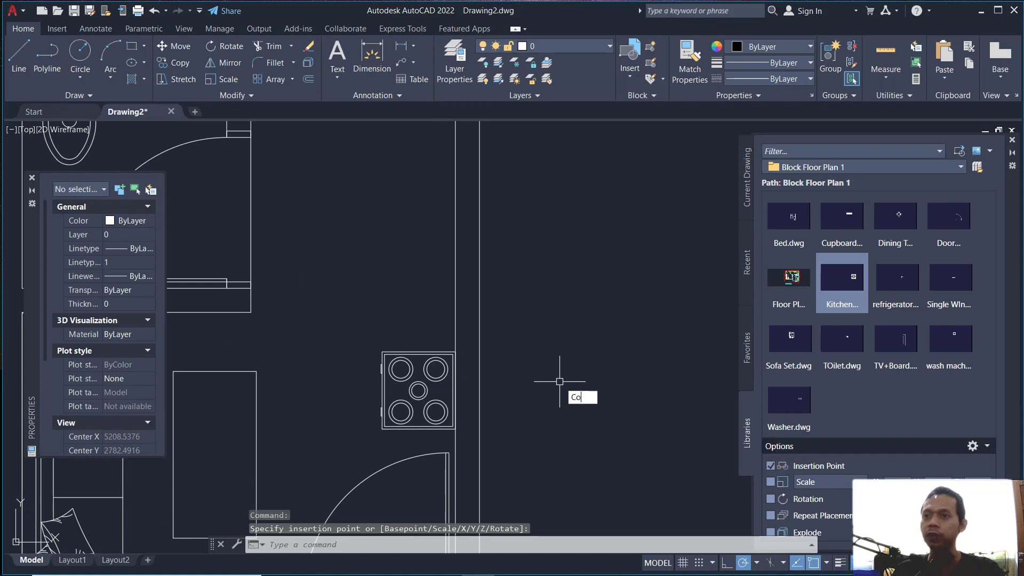
{"action": "type", "text": "o"}
{"action": "key", "text": "Return"}
{"action": "left_click_drag", "start_coordinate": [459, 344], "coordinate": [429, 419]}
{"action": "key", "text": "Return"}
{"action": "left_click", "coordinate": [456, 428]}
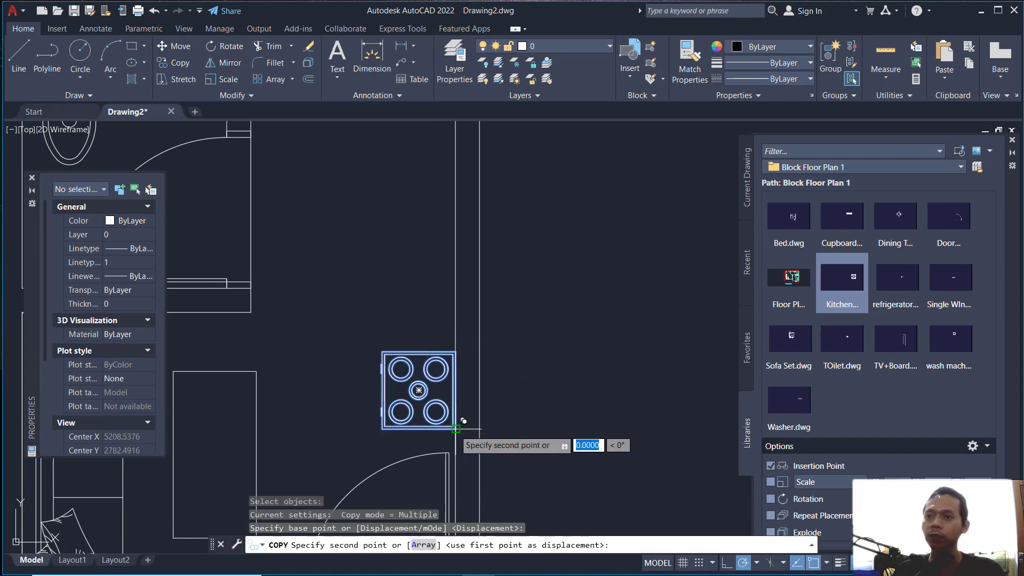
{"action": "left_click", "coordinate": [456, 350]}
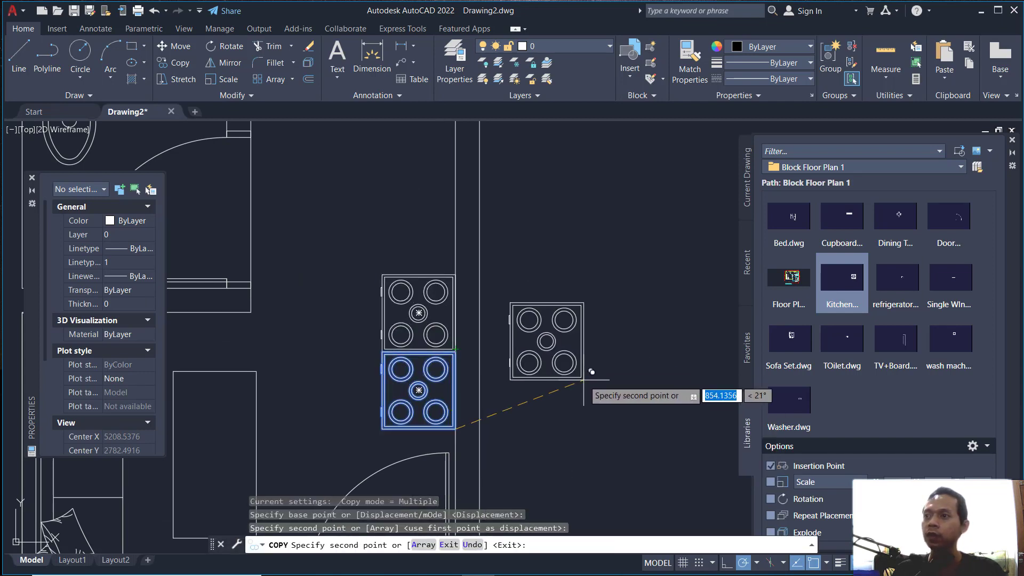
{"action": "key", "text": "Return"}
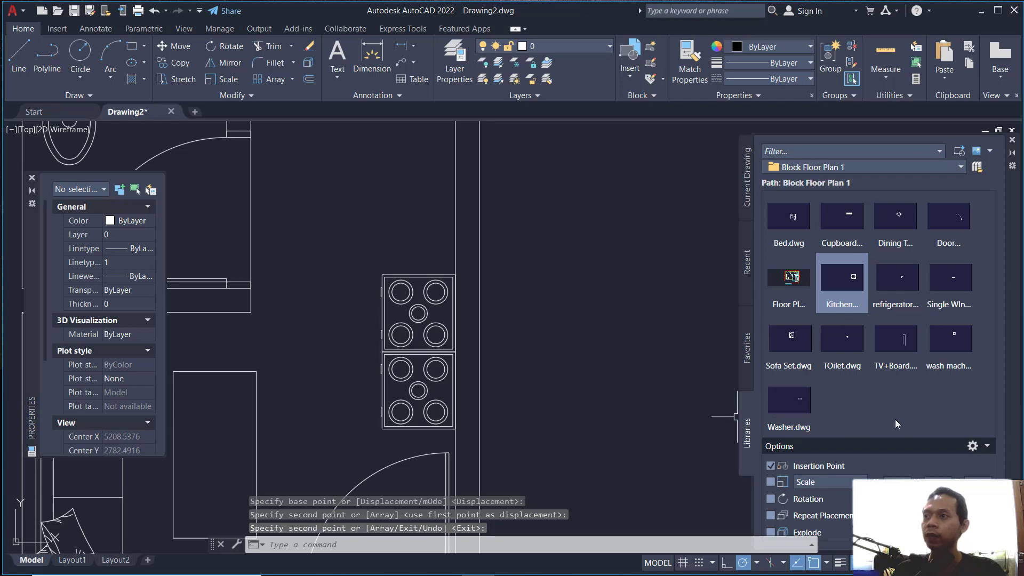
Insert the refrigerator and washing machine blocks above the stoves
{"action": "left_click", "coordinate": [898, 293]}
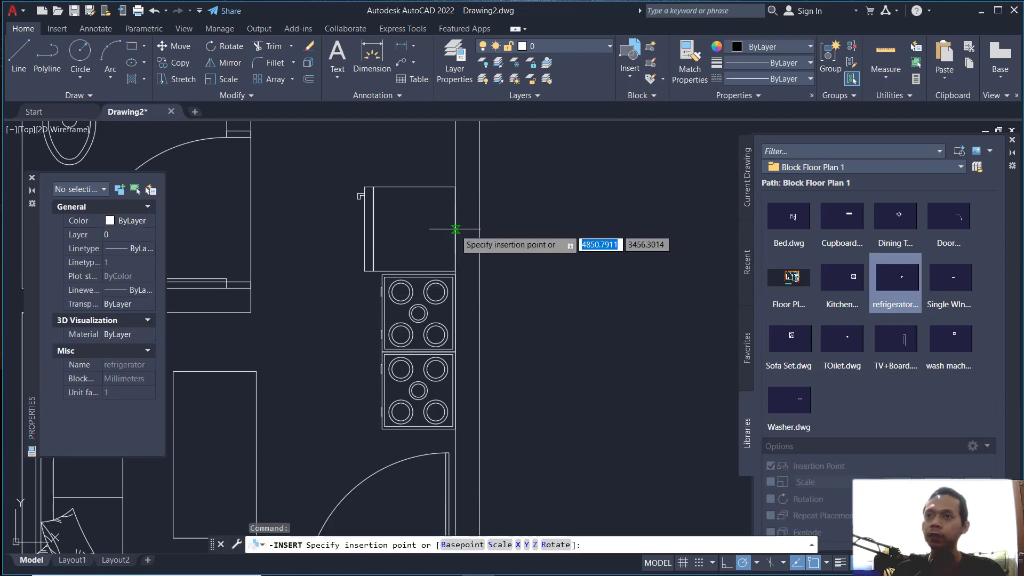
{"action": "left_click", "coordinate": [456, 229]}
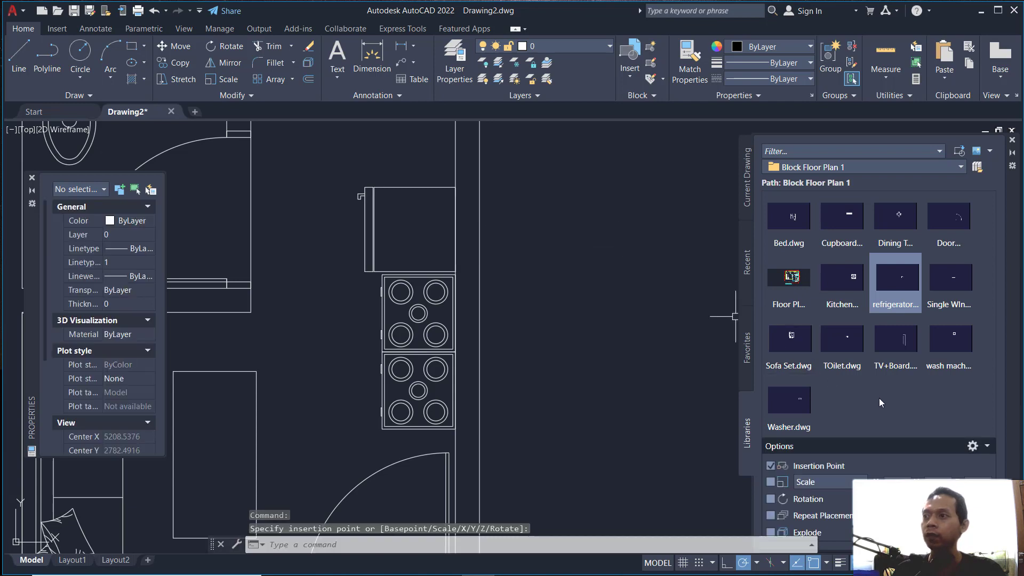
{"action": "left_click", "coordinate": [947, 343]}
{"action": "scroll", "coordinate": [540, 214], "scroll_direction": "down", "scroll_amount": 3}
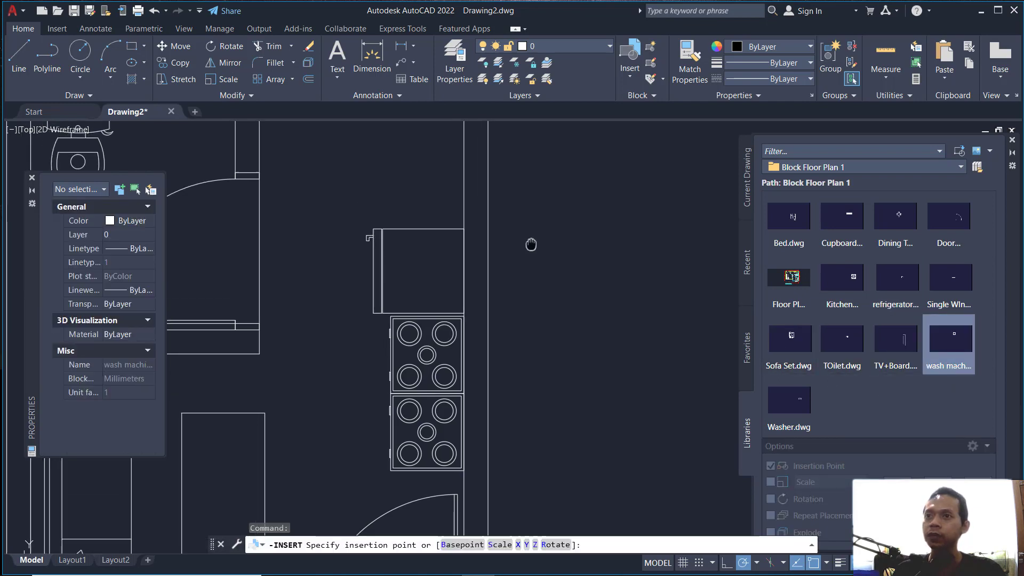
{"action": "scroll", "coordinate": [530, 242], "scroll_direction": "up", "scroll_amount": 3}
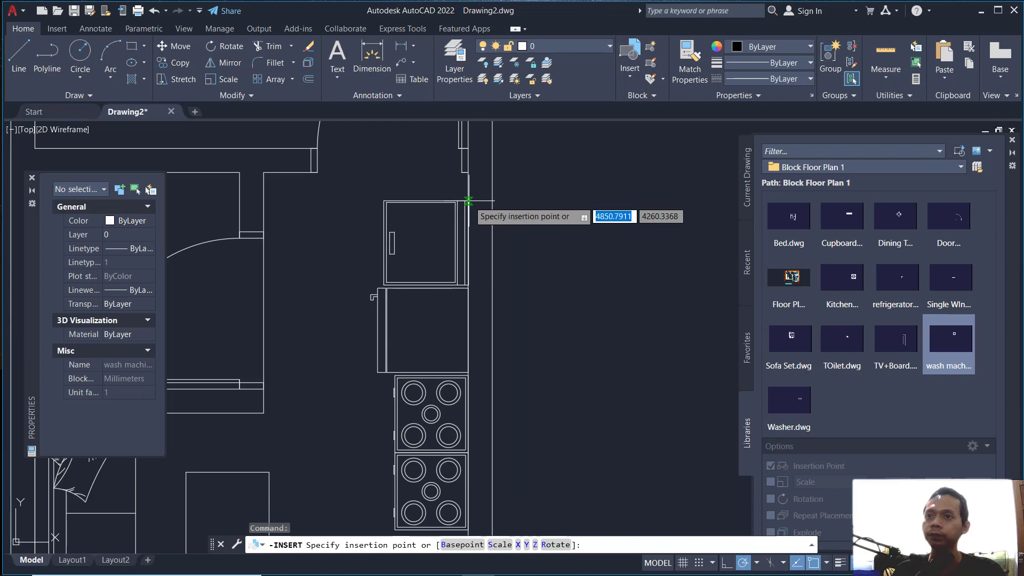
{"action": "left_click", "coordinate": [468, 200]}
{"action": "scroll", "coordinate": [551, 270], "scroll_direction": "down", "scroll_amount": 4}
{"action": "middle_click_drag", "start_coordinate": [605, 291], "coordinate": [593, 357]}
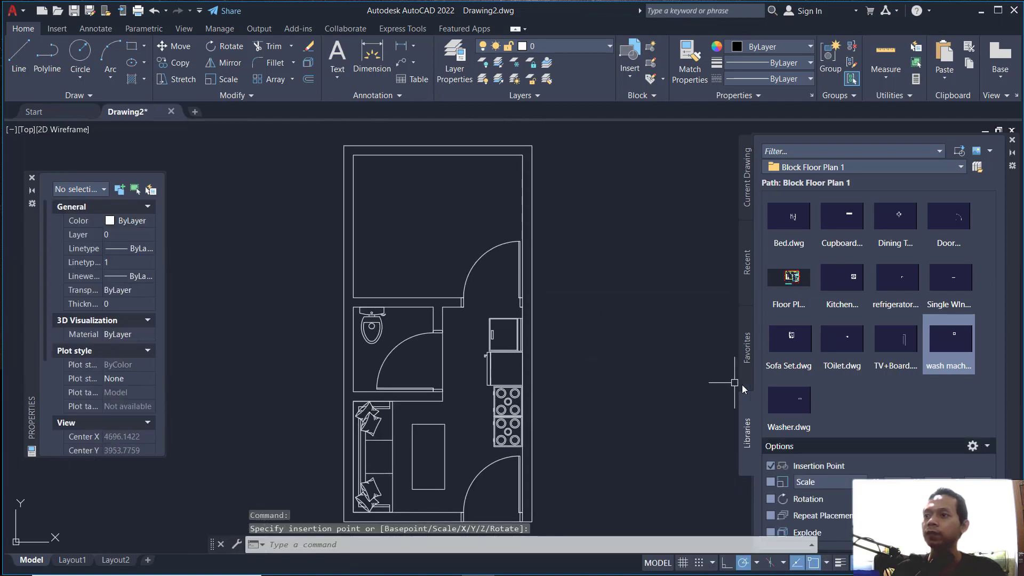
Place the Bed block in the bedroom and rotate it 90° upright
{"action": "left_click", "coordinate": [788, 218]}
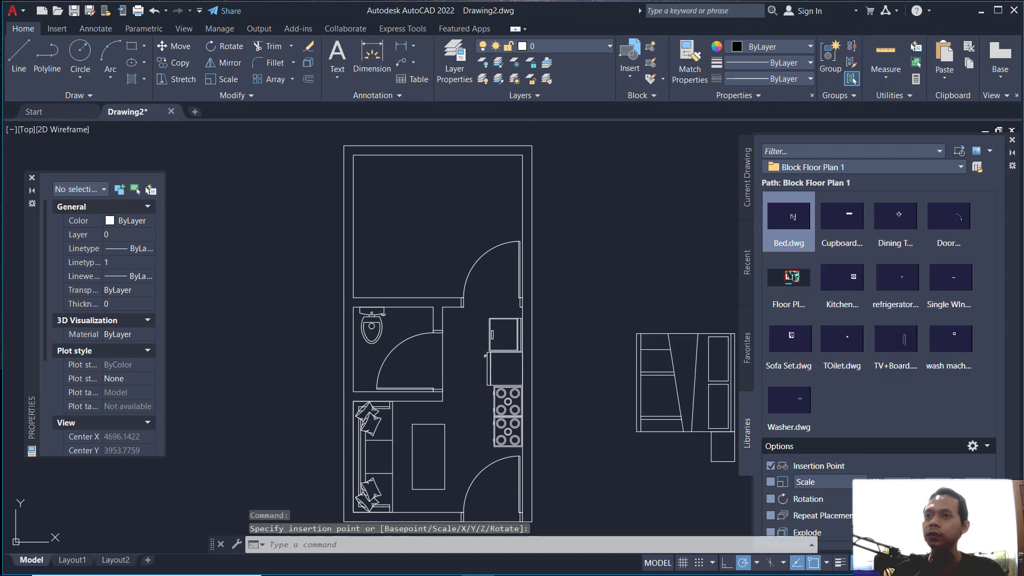
{"action": "left_click", "coordinate": [456, 205]}
{"action": "scroll", "coordinate": [453, 202], "scroll_direction": "up", "scroll_amount": 3}
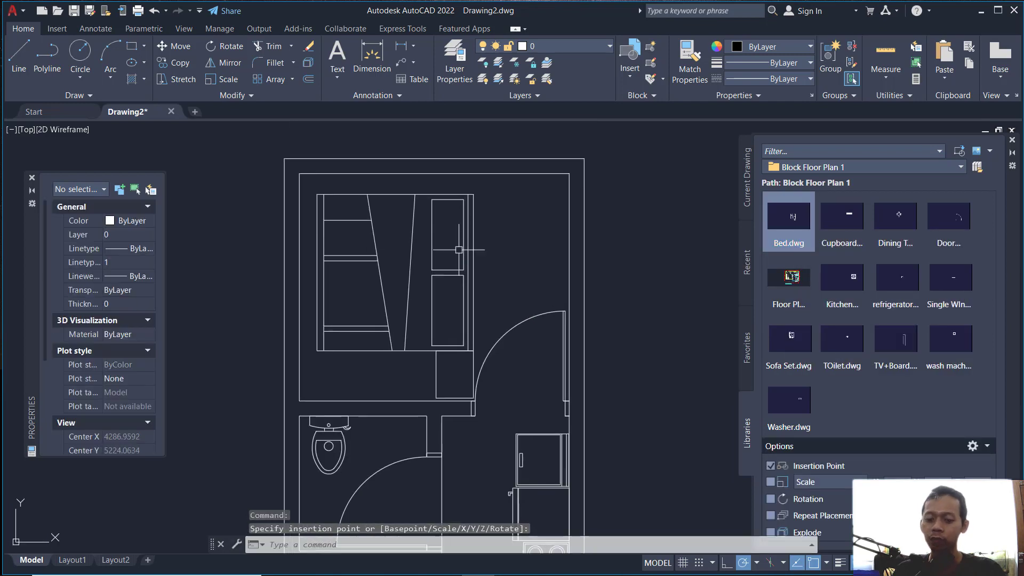
{"action": "key", "text": "Return"}
{"action": "left_click_drag", "start_coordinate": [514, 229], "coordinate": [446, 315]}
{"action": "key", "text": "Return"}
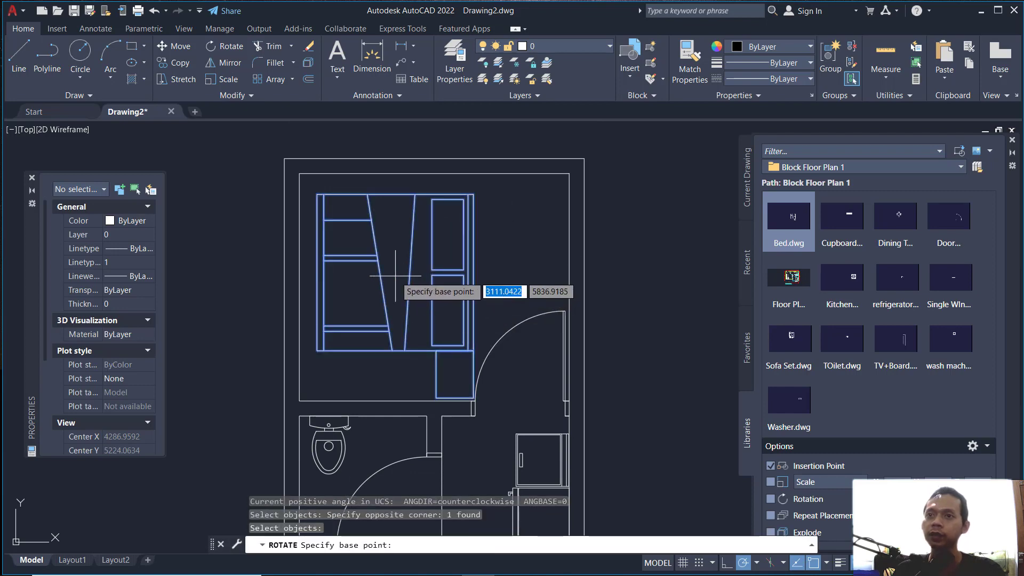
{"action": "left_click", "coordinate": [395, 272]}
{"action": "left_click", "coordinate": [398, 135]}
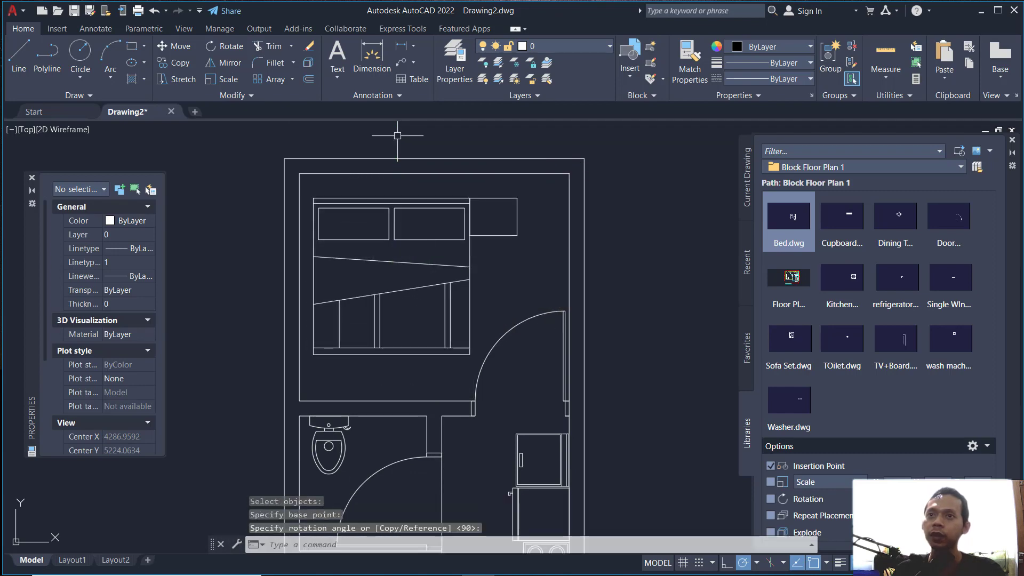
Move the bed slightly up so its headboard meets the top wall
{"action": "type", "text": "m"}
{"action": "key", "text": "Return"}
{"action": "left_click", "coordinate": [491, 267]}
{"action": "left_click", "coordinate": [425, 310]}
{"action": "key", "text": "Return"}
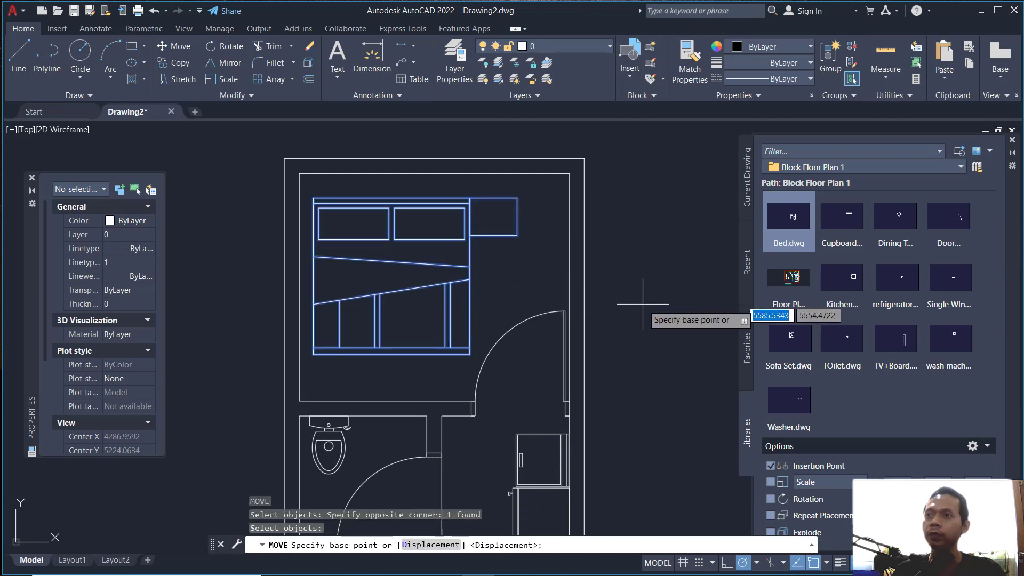
{"action": "left_click", "coordinate": [644, 304]}
{"action": "left_click", "coordinate": [641, 283]}
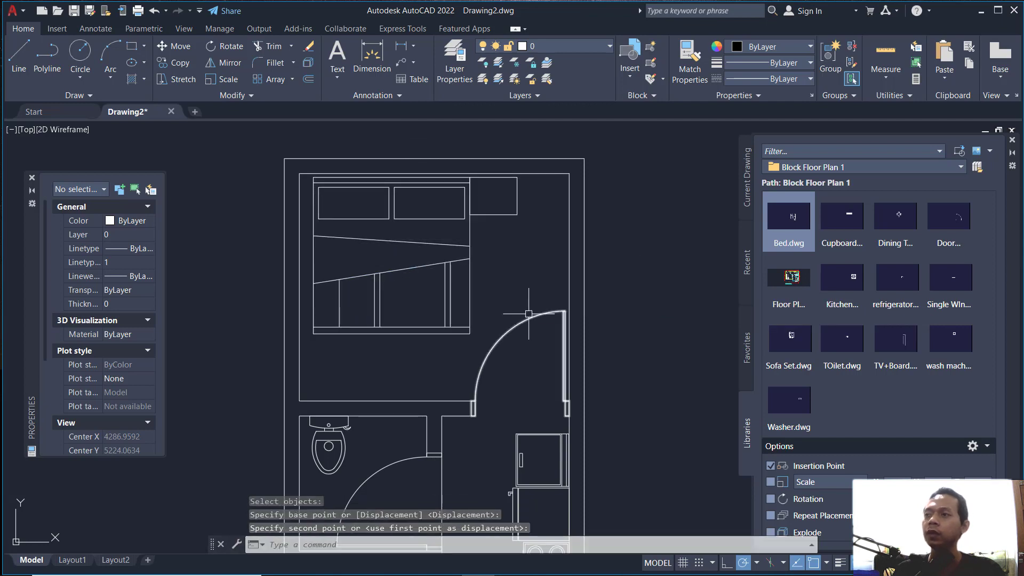
{"action": "middle_click_drag", "start_coordinate": [528, 313], "coordinate": [518, 281]}
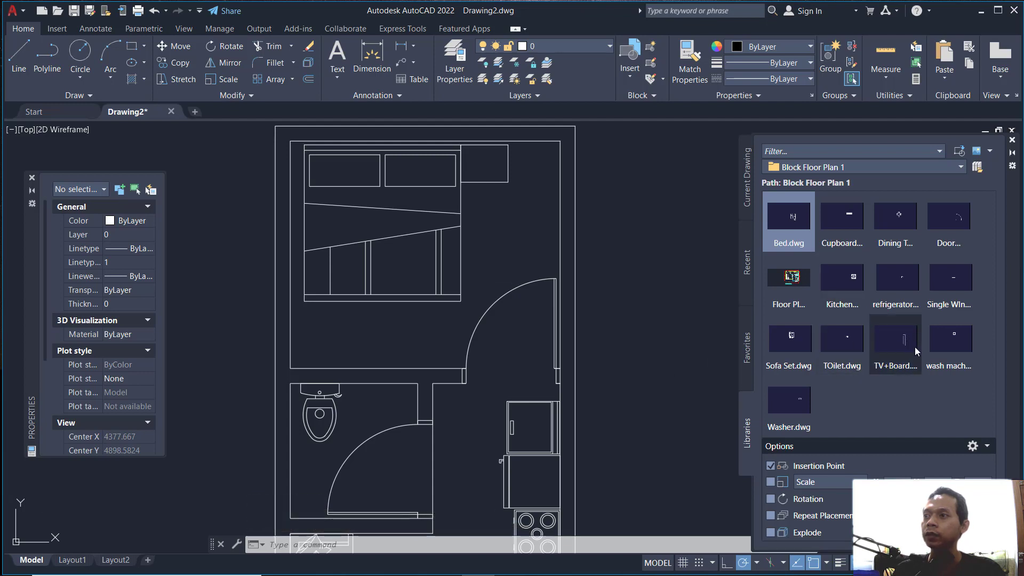
Insert a Single Window block below the living area, keeping it horizontal
{"action": "left_click", "coordinate": [956, 286]}
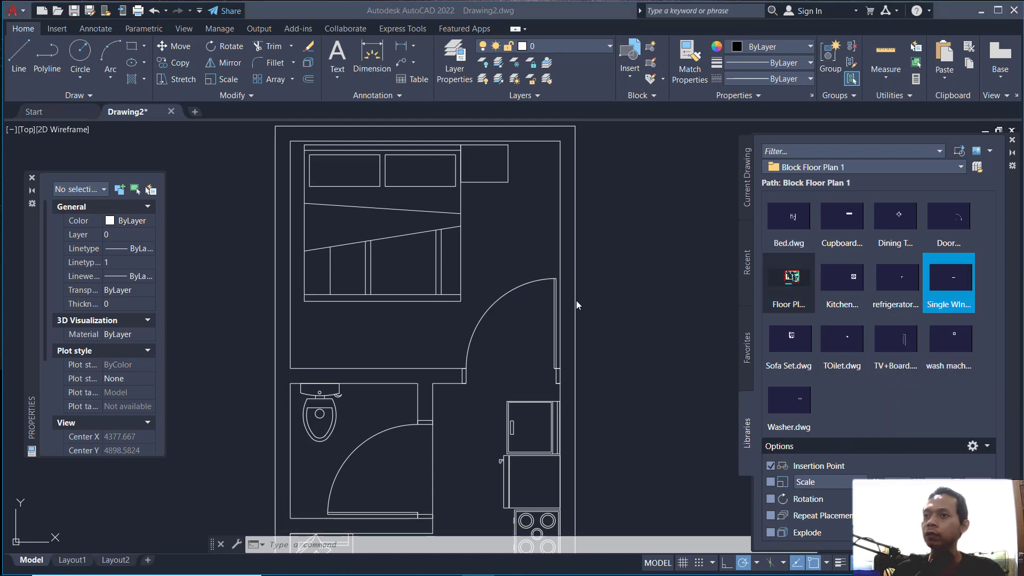
{"action": "mouse_move", "coordinate": [526, 299]}
{"action": "middle_mouse_down"}
{"action": "mouse_move", "coordinate": [413, 297]}
{"action": "mouse_move", "coordinate": [457, 221]}
{"action": "mouse_move", "coordinate": [464, 292]}
{"action": "mouse_move", "coordinate": [501, 157]}
{"action": "middle_mouse_up"}
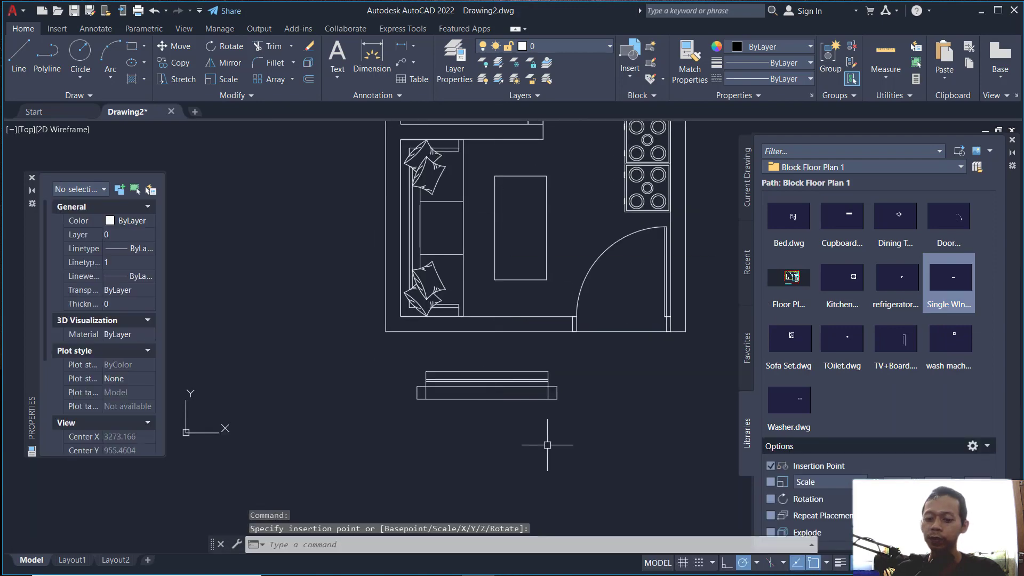
{"action": "type", "text": "o"}
{"action": "key", "text": "Return"}
{"action": "left_click", "coordinate": [557, 363]}
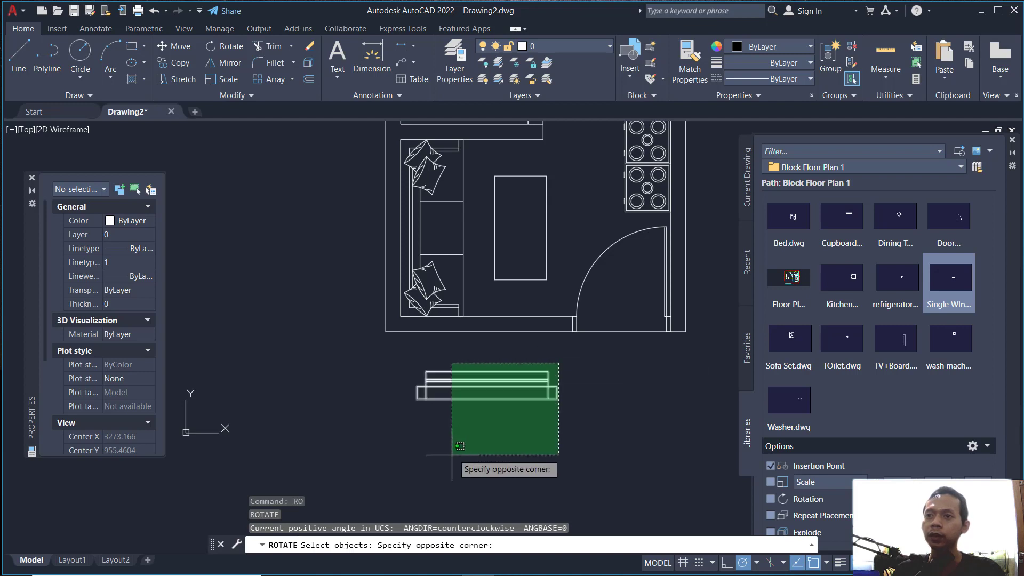
{"action": "left_click", "coordinate": [459, 413]}
{"action": "key", "text": "Return"}
{"action": "left_click", "coordinate": [473, 399]}
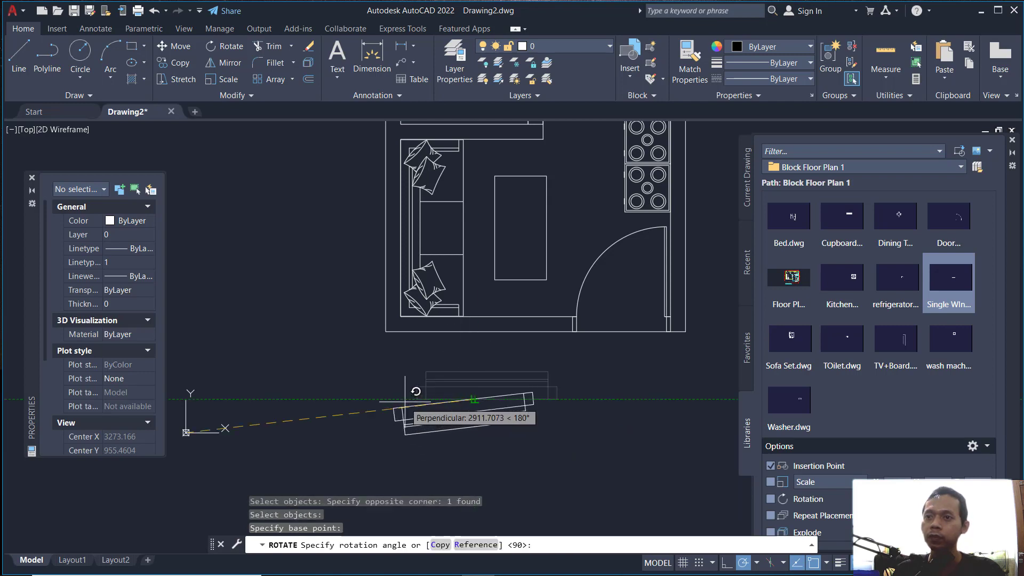
{"action": "left_click", "coordinate": [568, 386]}
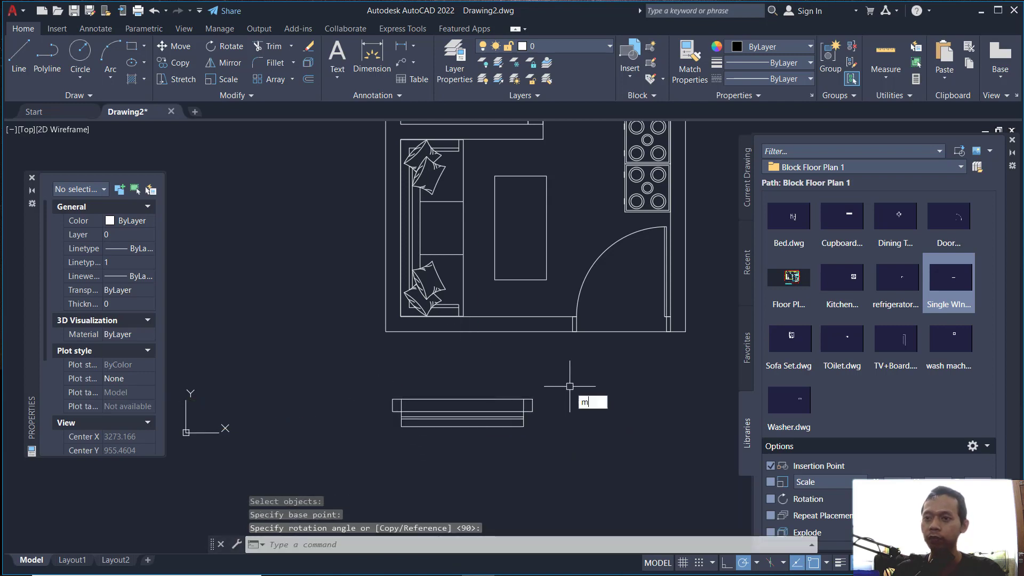
Move the window into the opening in the living area's bottom wall
{"action": "type", "text": "m"}
{"action": "key", "text": "Return"}
{"action": "left_click", "coordinate": [587, 354]}
{"action": "left_click", "coordinate": [473, 457]}
{"action": "key", "text": "Return"}
{"action": "left_click", "coordinate": [463, 398]}
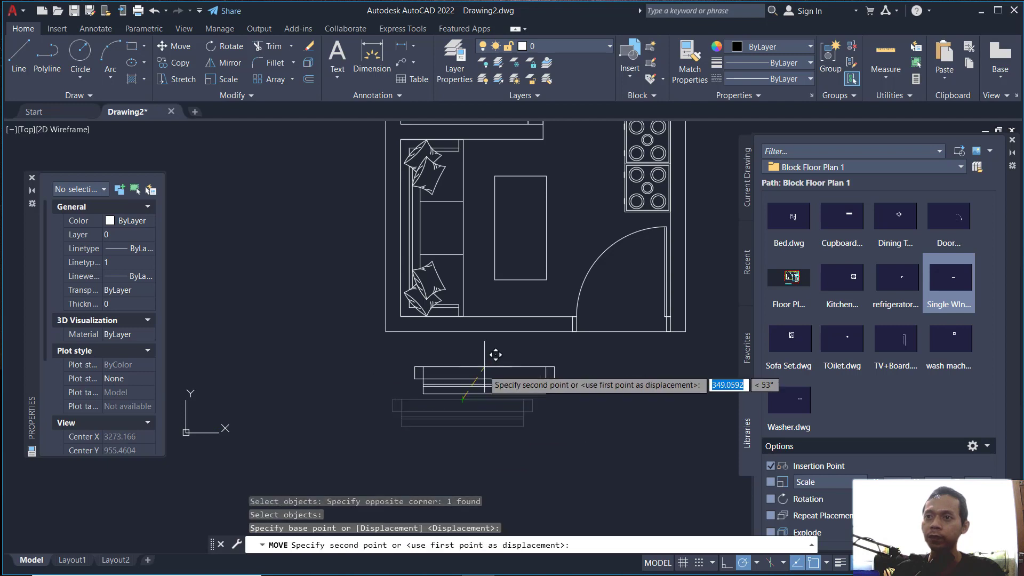
{"action": "left_click", "coordinate": [483, 316]}
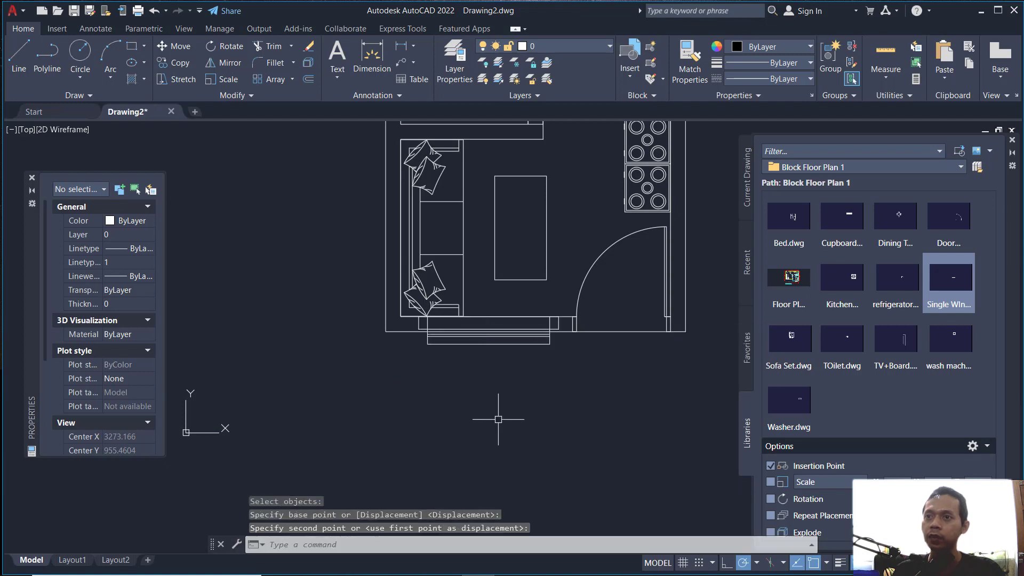
{"action": "middle_click_drag", "start_coordinate": [498, 419], "coordinate": [497, 434]}
Copy the window block to a spot up-left of the plan
{"action": "type", "text": "co"}
{"action": "key", "text": "Return"}
{"action": "left_click", "coordinate": [546, 392]}
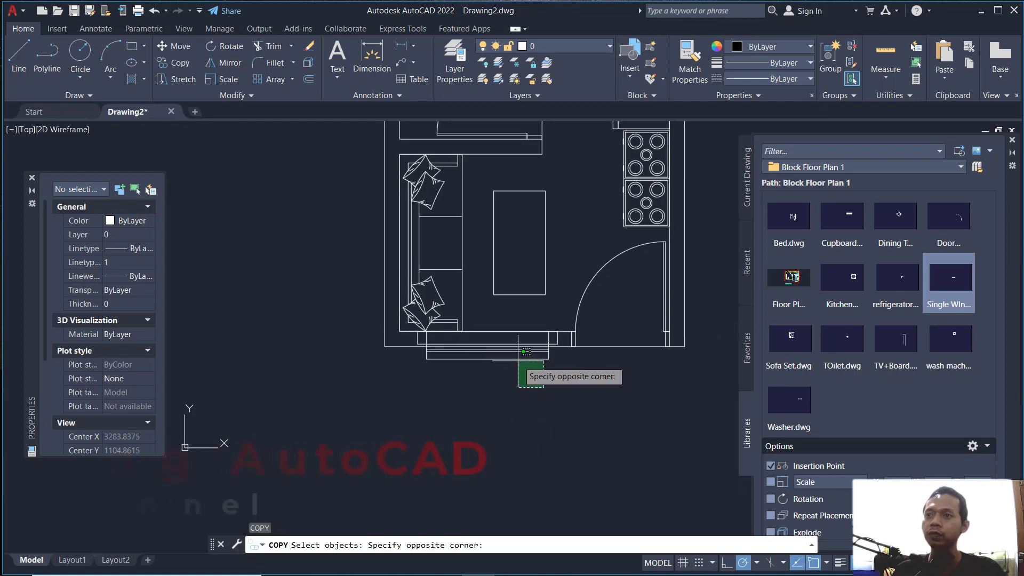
{"action": "left_click", "coordinate": [495, 336]}
{"action": "key", "text": "Return"}
{"action": "left_click", "coordinate": [491, 393]}
{"action": "scroll", "coordinate": [491, 393], "scroll_direction": "down", "scroll_amount": 3}
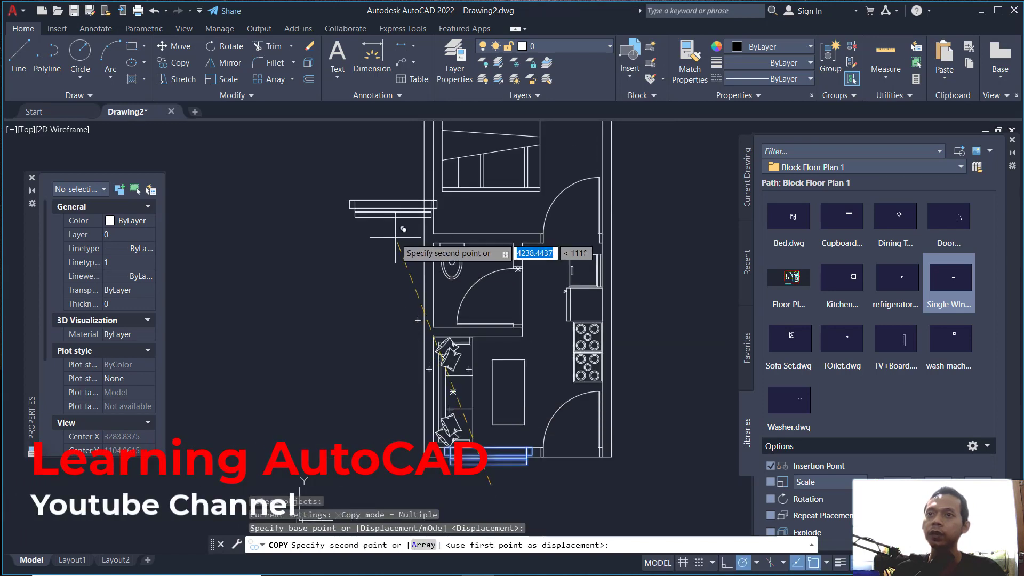
{"action": "left_click", "coordinate": [341, 213]}
{"action": "middle_click_drag", "start_coordinate": [366, 232], "coordinate": [413, 382]}
{"action": "key", "text": "Escape"}
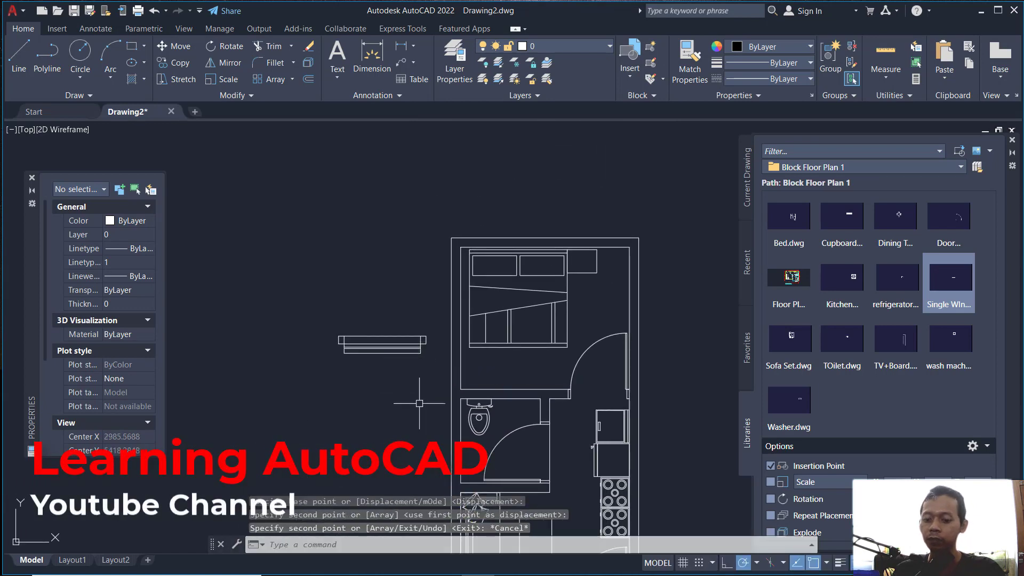
Rotate the copied window 90° so it stands vertical
{"action": "key", "text": "Return"}
{"action": "left_click", "coordinate": [339, 295]}
{"action": "left_click", "coordinate": [432, 354]}
{"action": "key", "text": "Return"}
{"action": "left_click", "coordinate": [397, 316]}
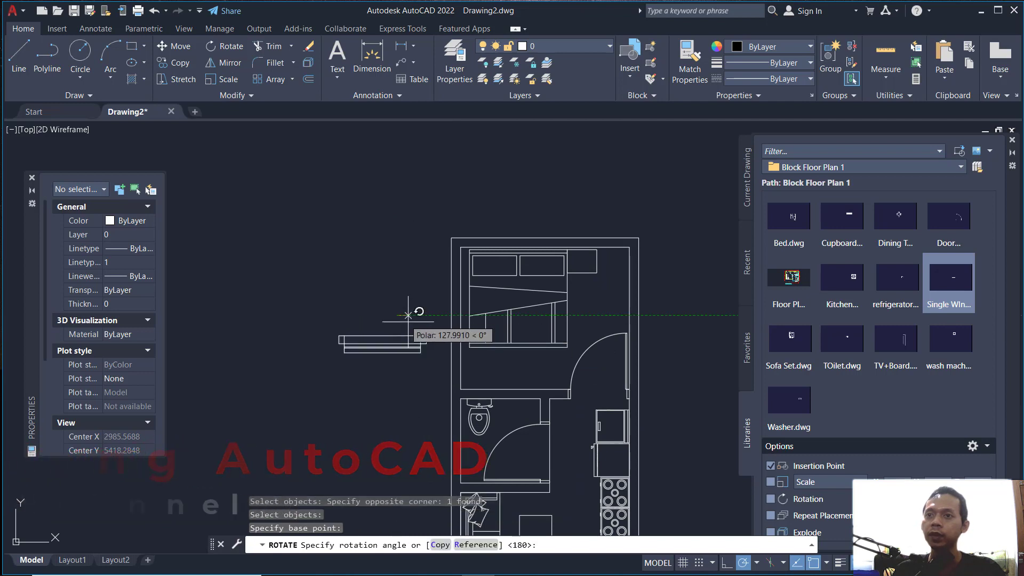
{"action": "left_click", "coordinate": [397, 411]}
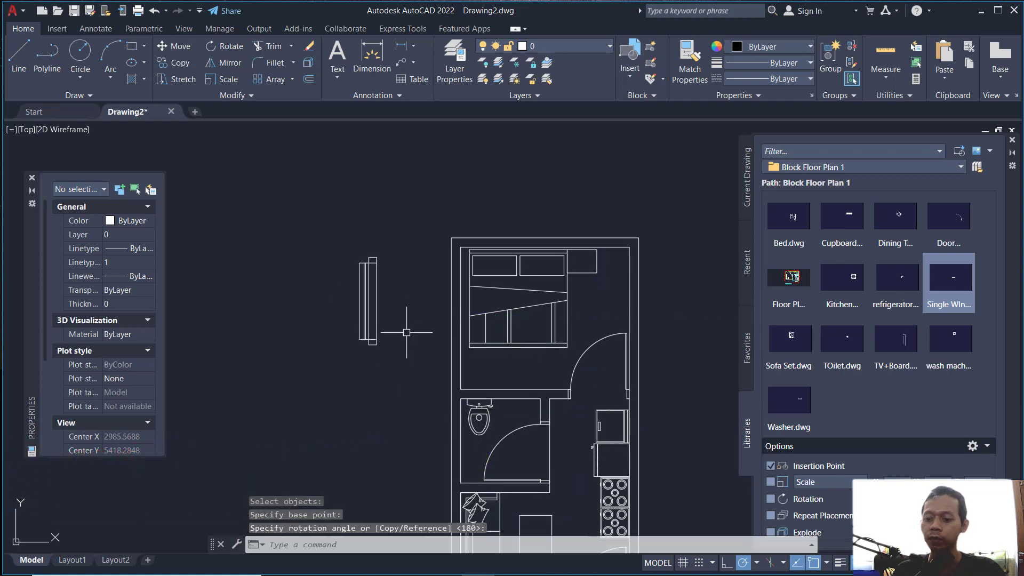
Move the vertical window into the bedroom's left wall beside the bed
{"action": "type", "text": "m"}
{"action": "key", "text": "Return"}
{"action": "left_click", "coordinate": [402, 272]}
{"action": "left_click", "coordinate": [354, 346]}
{"action": "key", "text": "Return"}
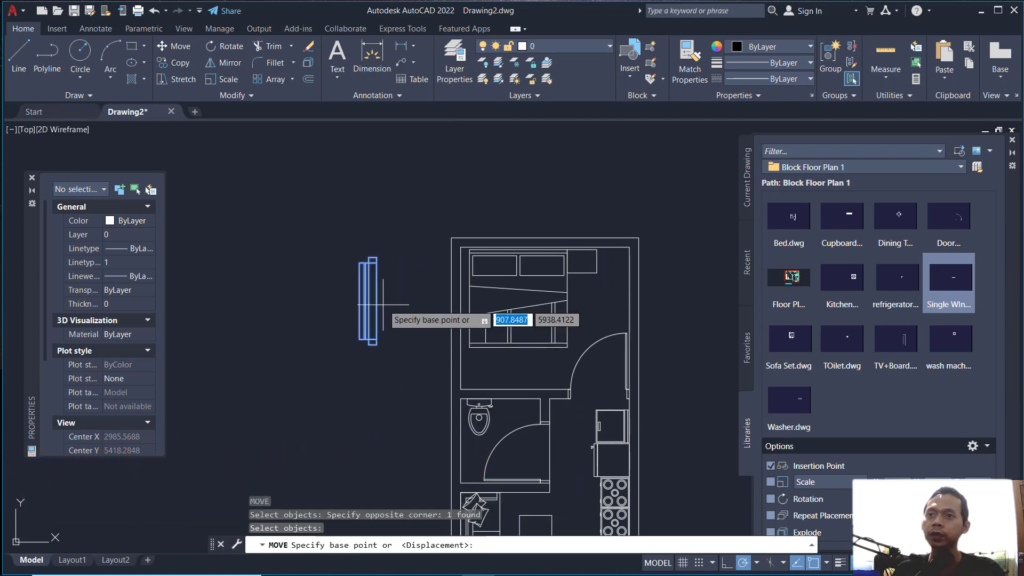
{"action": "scroll", "coordinate": [371, 308], "scroll_direction": "up", "scroll_amount": 2}
{"action": "left_click", "coordinate": [372, 300]}
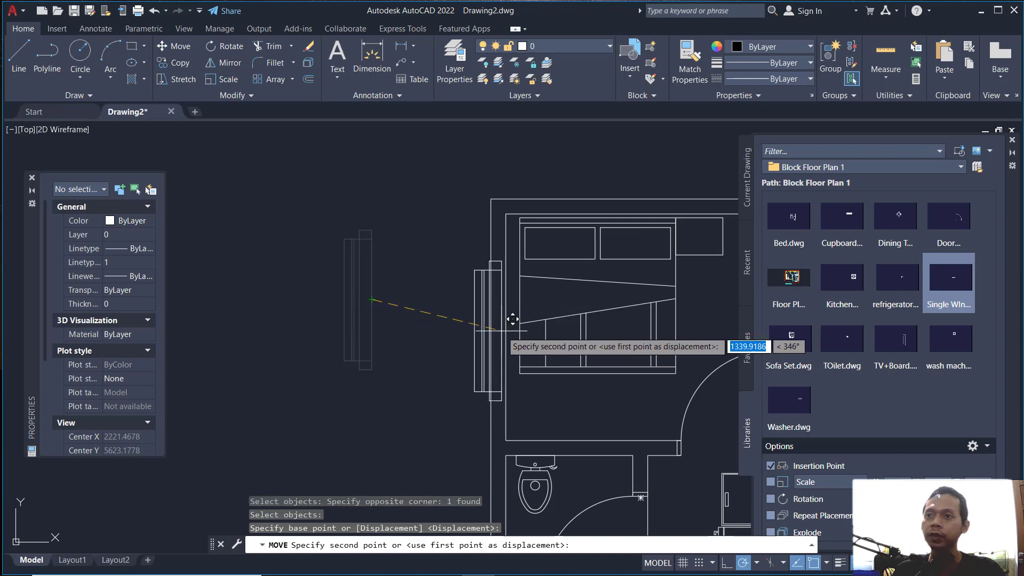
{"action": "left_click", "coordinate": [505, 326]}
{"action": "scroll", "coordinate": [533, 320], "scroll_direction": "down", "scroll_amount": 5}
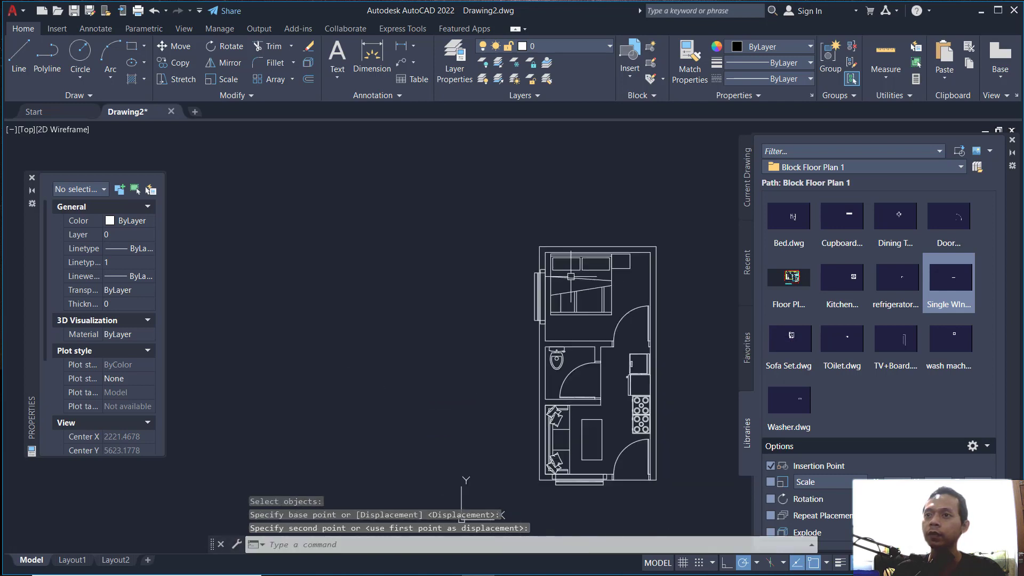
{"action": "middle_click_drag", "start_coordinate": [603, 342], "coordinate": [580, 311]}
{"action": "scroll", "coordinate": [526, 294], "scroll_direction": "up", "scroll_amount": 4}
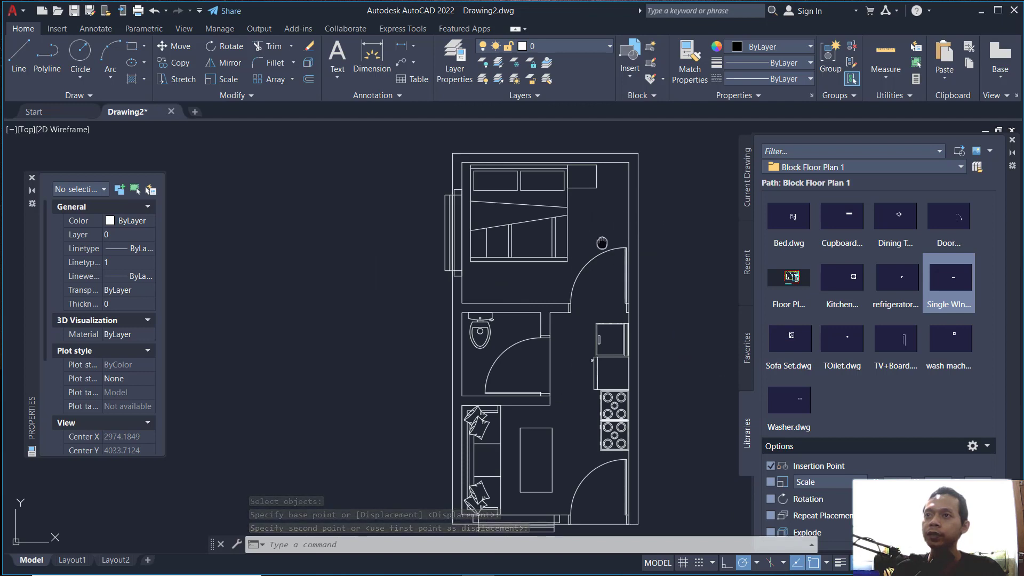
Hatch the outer, left, interior and door-side walls with ANSI31 in colour 205,105,40
{"action": "middle_click_drag", "start_coordinate": [616, 254], "coordinate": [582, 245]}
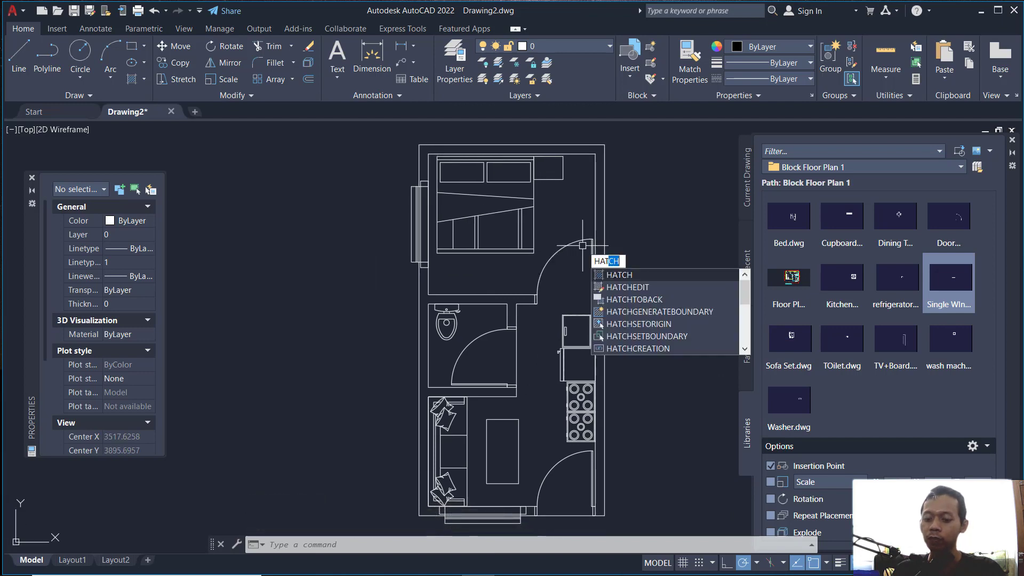
{"action": "key", "text": "Return"}
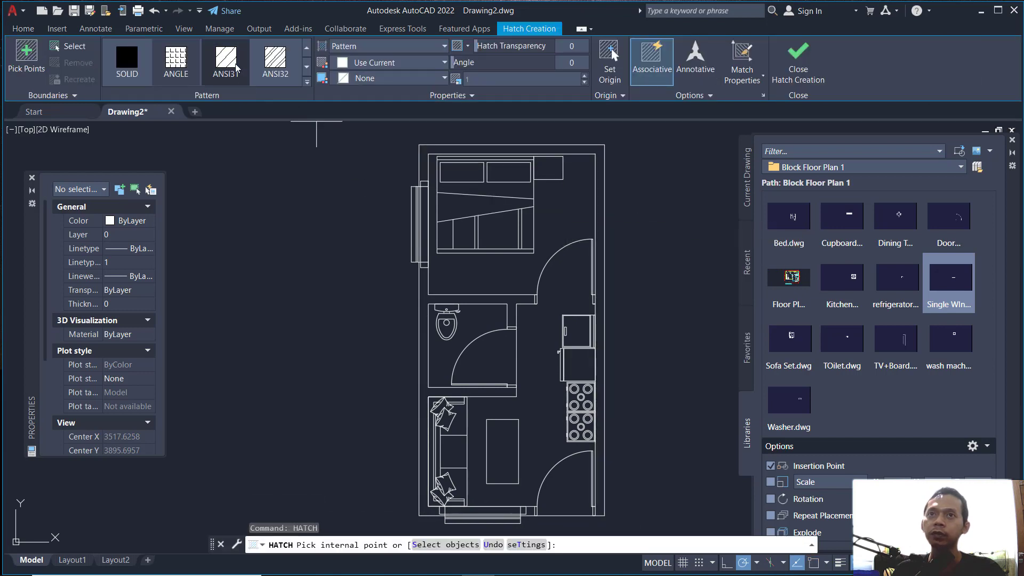
{"action": "left_click", "coordinate": [231, 64]}
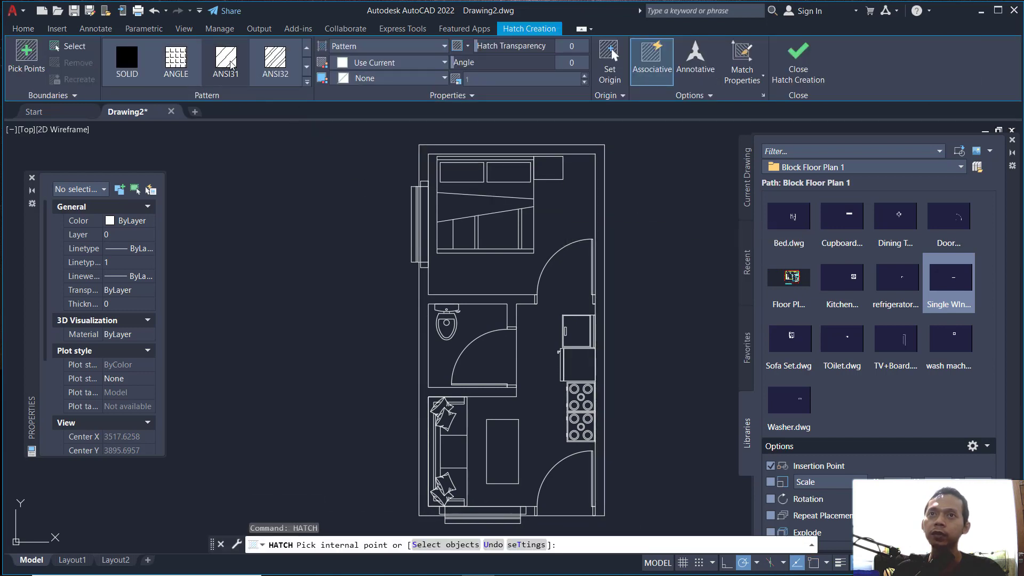
{"action": "left_click", "coordinate": [377, 64]}
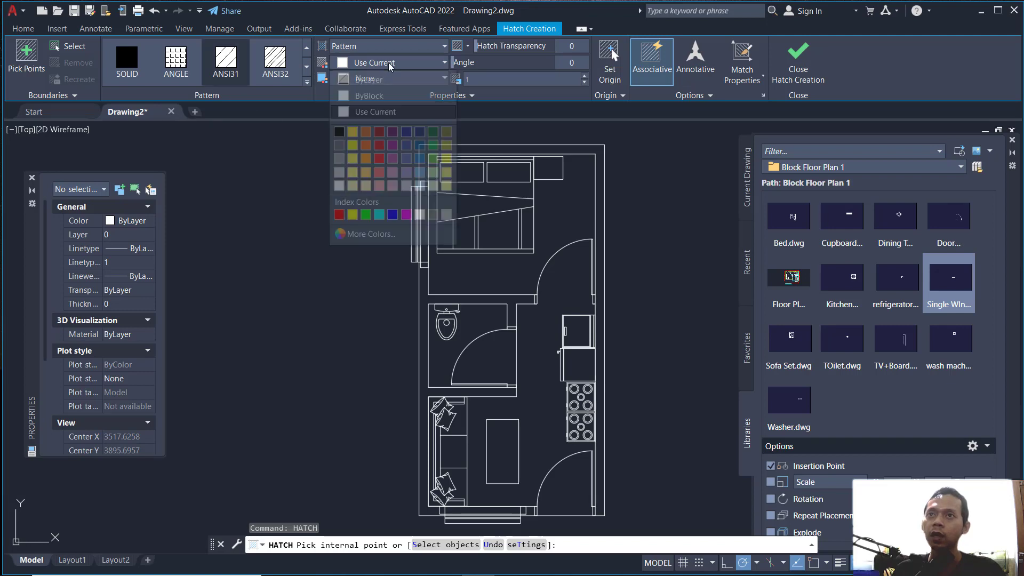
{"action": "left_click", "coordinate": [366, 133]}
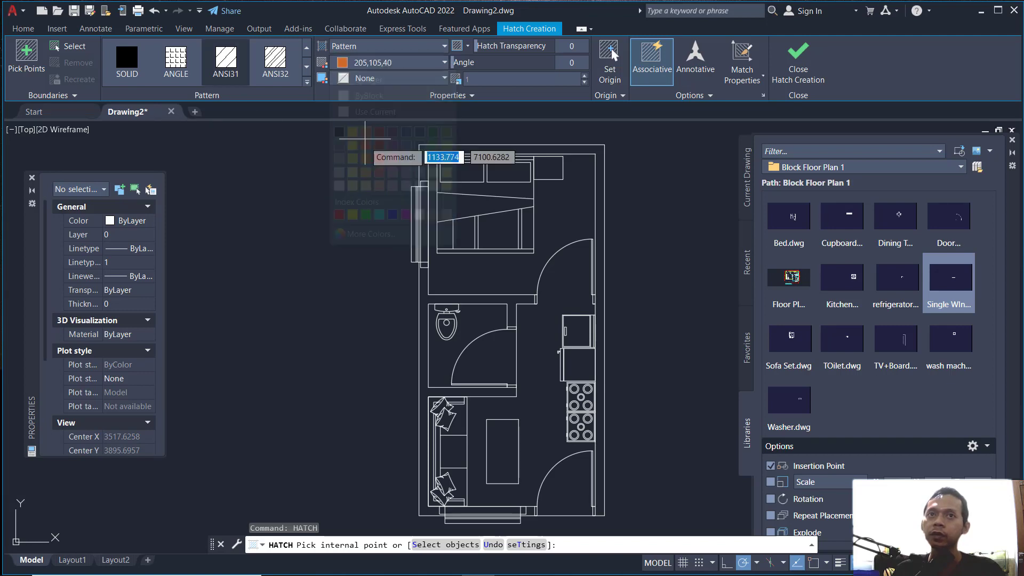
{"action": "left_click", "coordinate": [27, 59]}
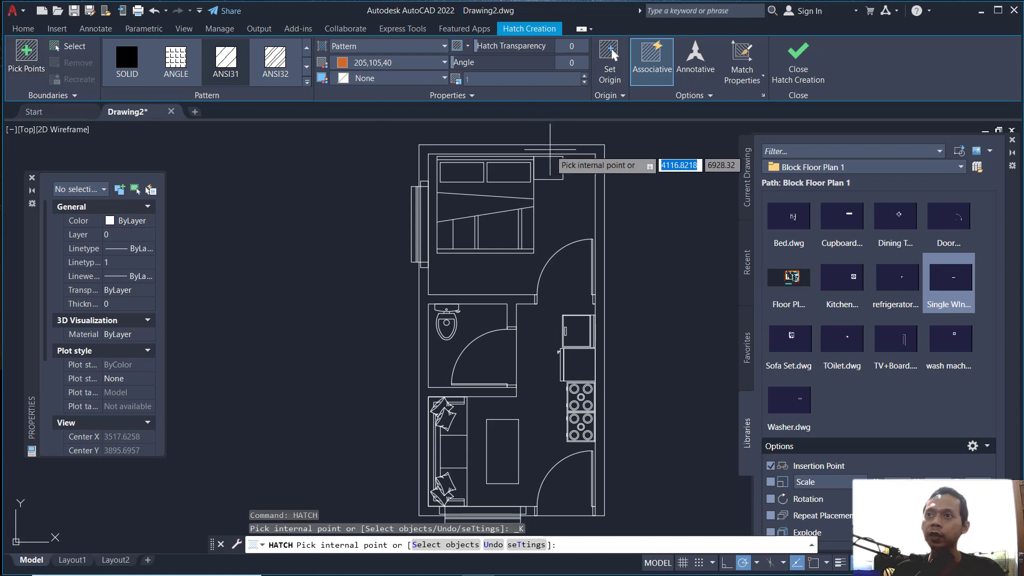
{"action": "left_click", "coordinate": [550, 149]}
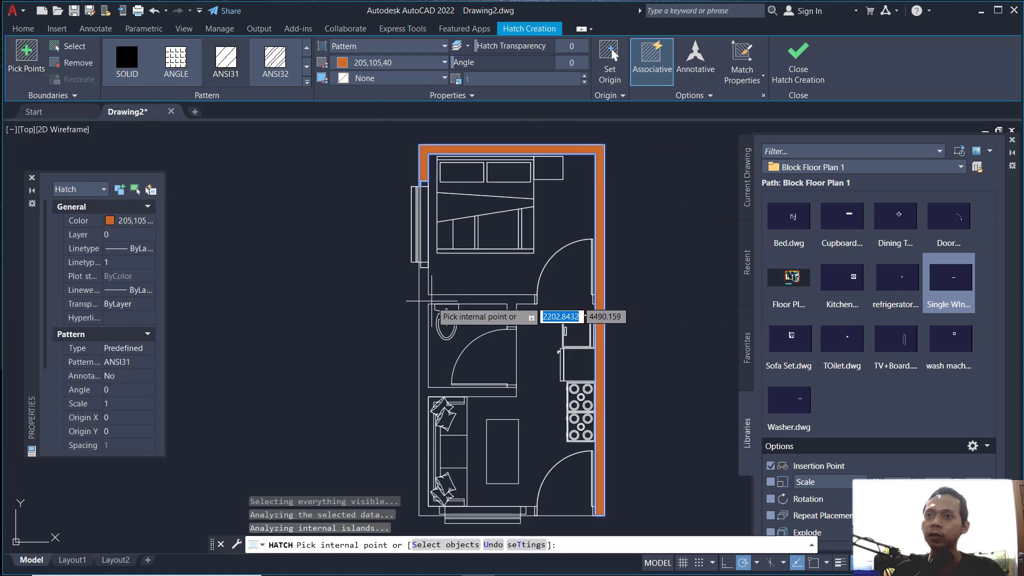
{"action": "left_click", "coordinate": [427, 297]}
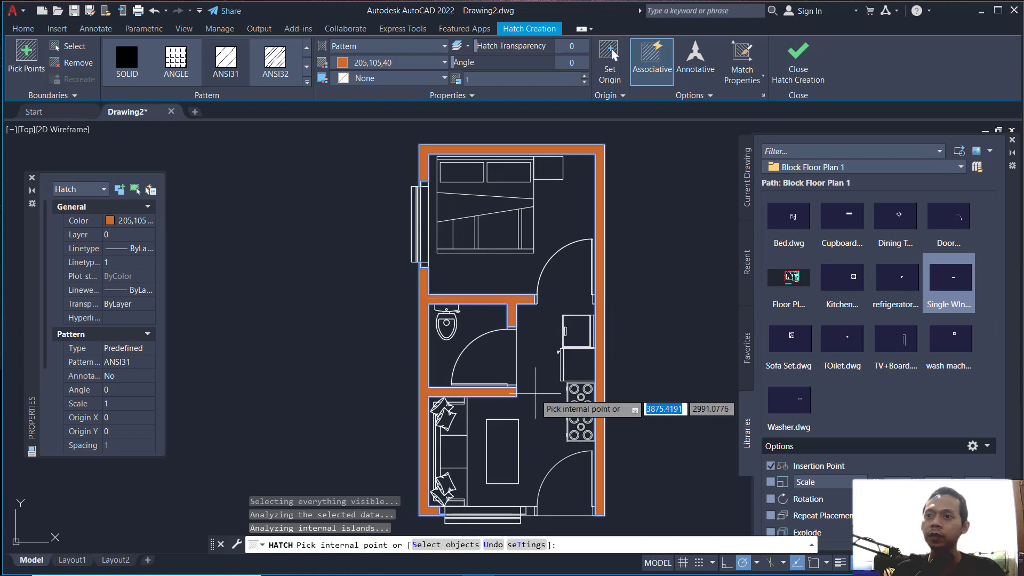
{"action": "left_click", "coordinate": [530, 510]}
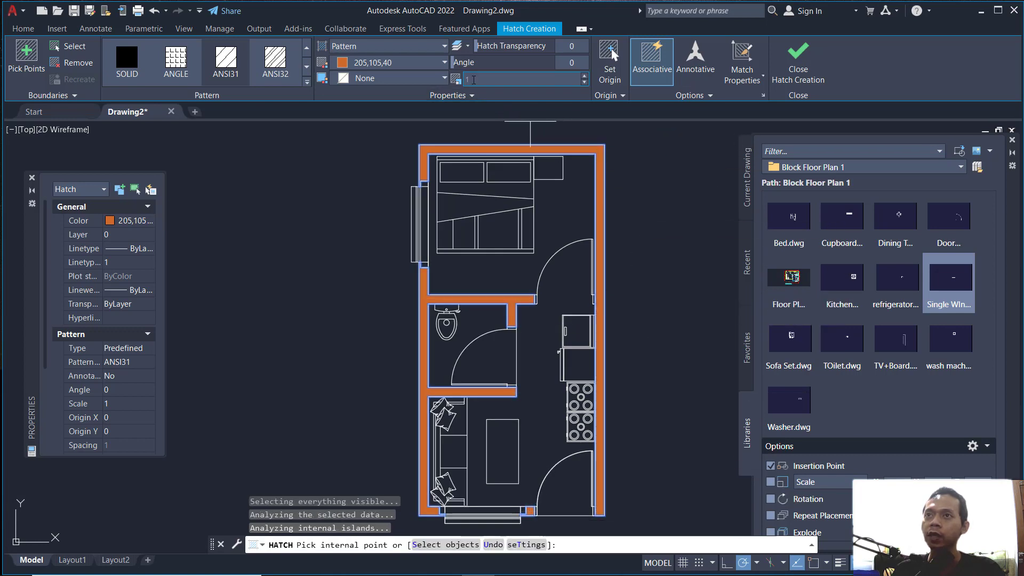
Set the wall hatch pattern scale to 20 and finish the hatch
{"action": "left_click", "coordinate": [478, 80]}
{"action": "type", "text": "2"}
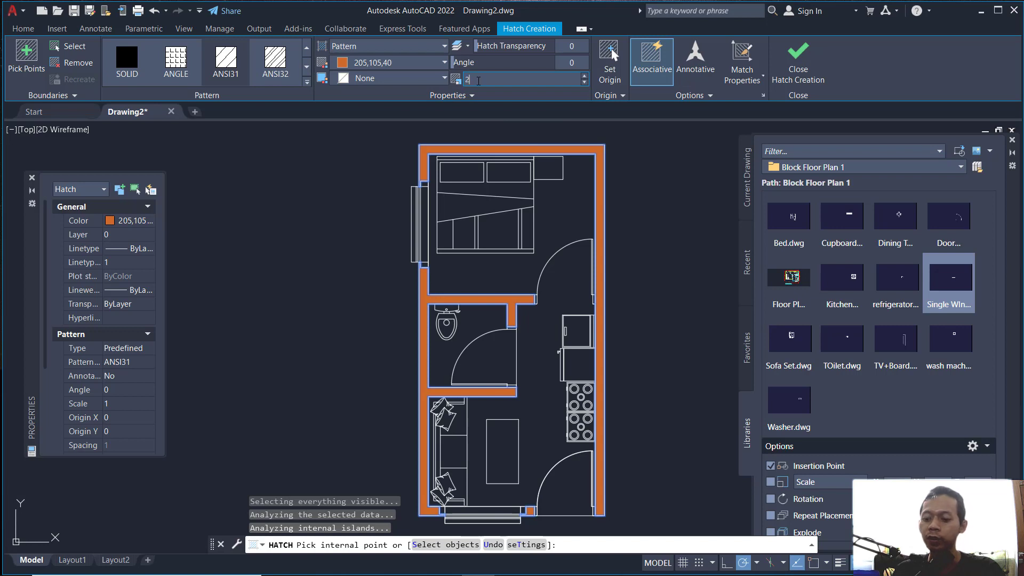
{"action": "type", "text": "0"}
{"action": "key", "text": "Return"}
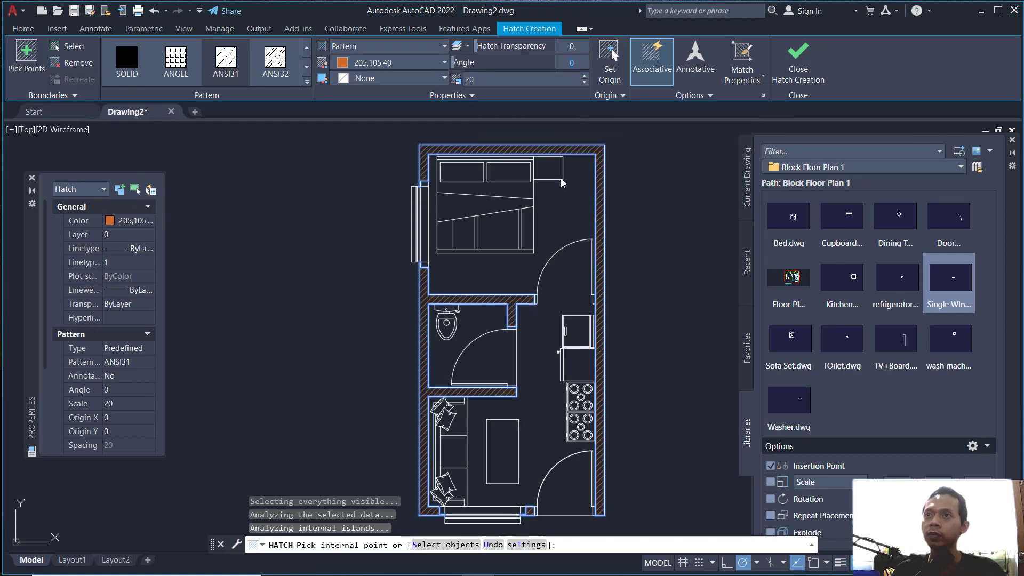
{"action": "left_click", "coordinate": [801, 75]}
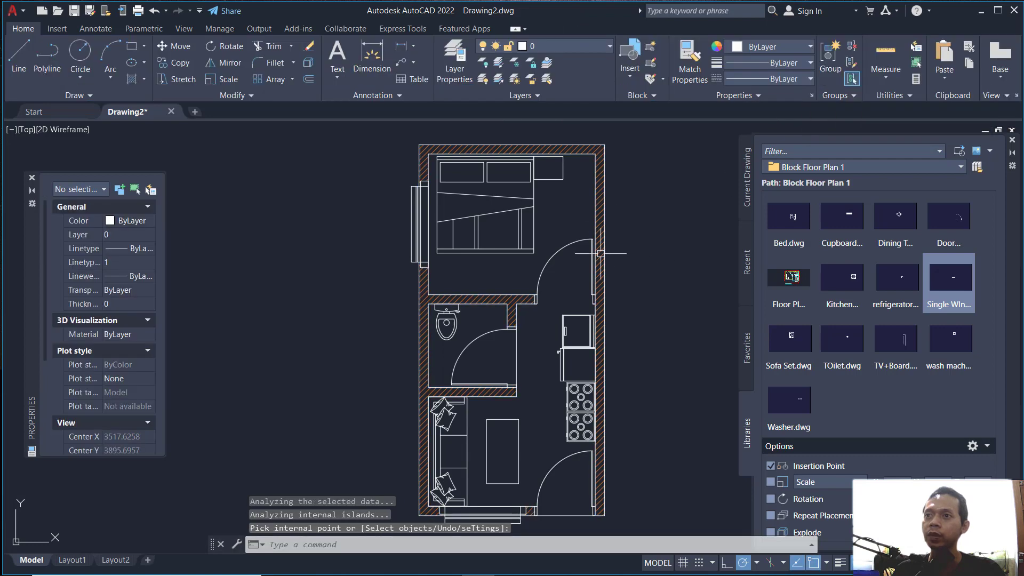
{"action": "middle_click_drag", "start_coordinate": [601, 253], "coordinate": [604, 235]}
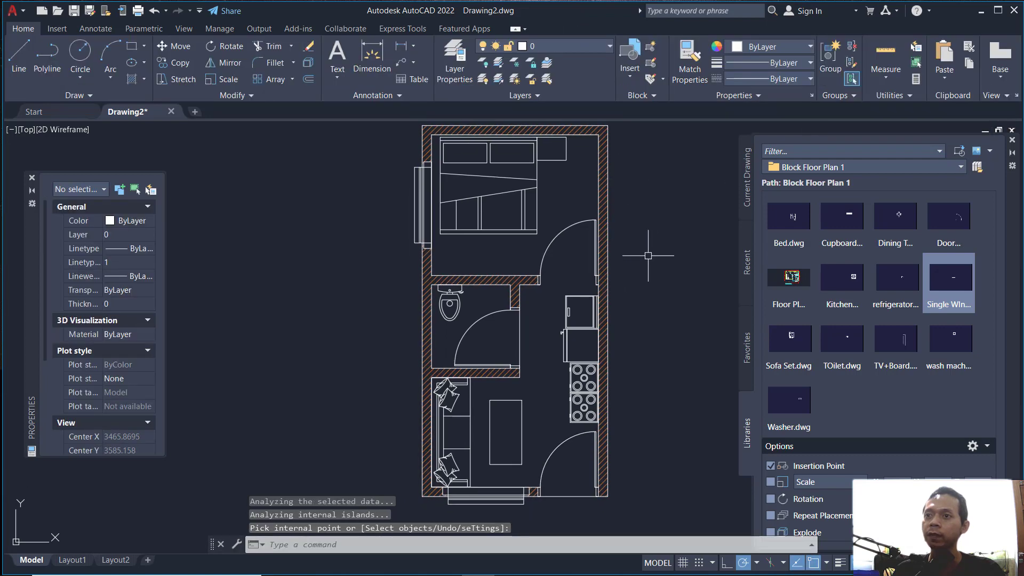
Set Annotative current in Dimension Style Manager and open its Modify dialog at Primary Units
{"action": "scroll", "coordinate": [655, 269], "scroll_direction": "down", "scroll_amount": 3}
{"action": "middle_click_drag", "start_coordinate": [644, 283], "coordinate": [554, 295]}
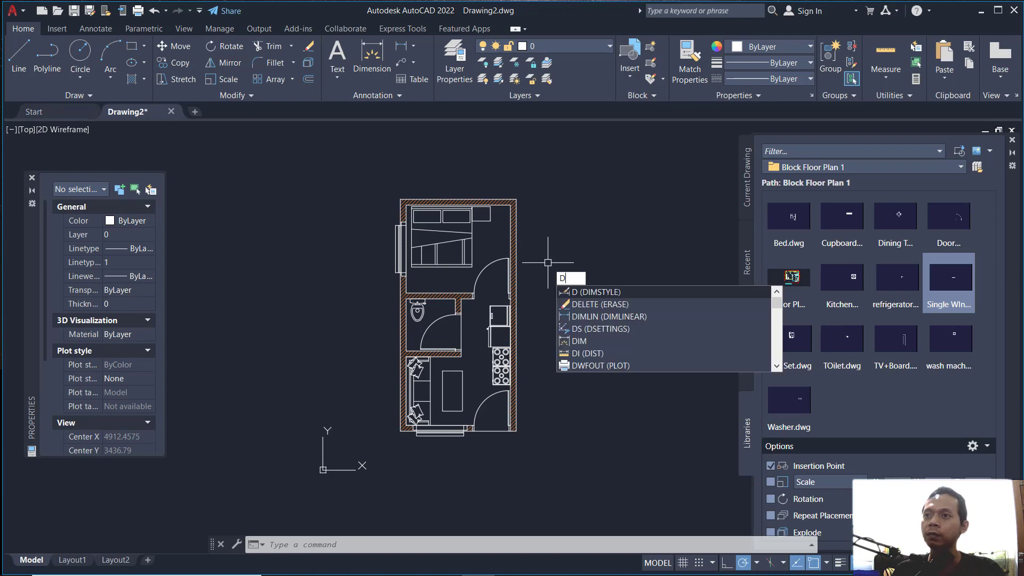
{"action": "key", "text": "Return"}
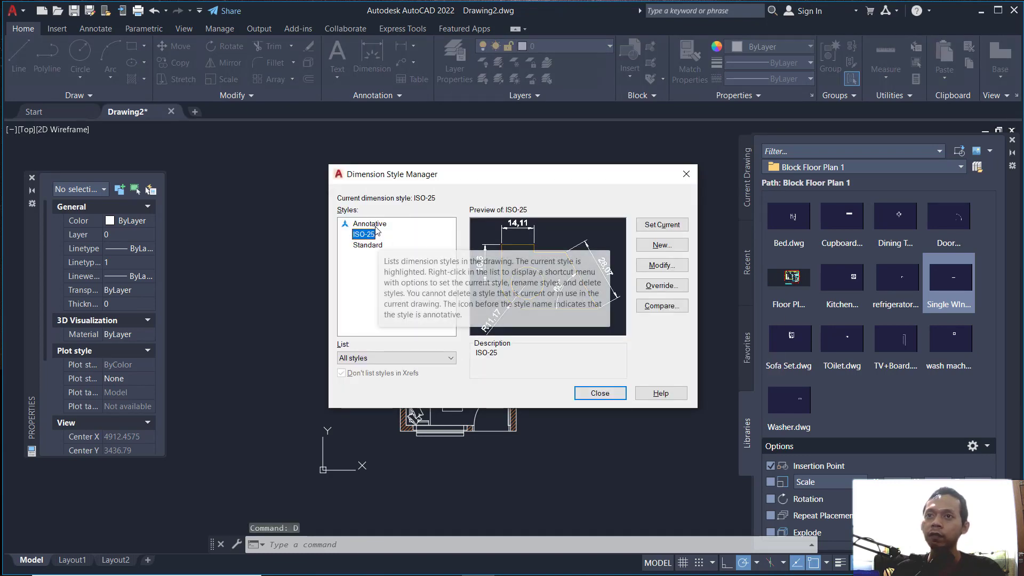
{"action": "left_click", "coordinate": [379, 225]}
{"action": "left_click", "coordinate": [662, 224]}
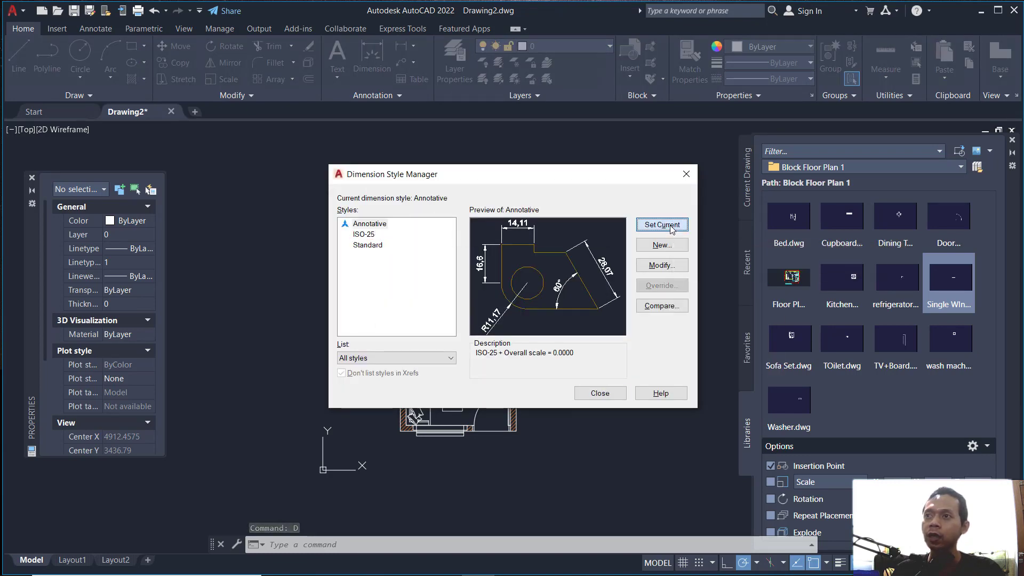
{"action": "left_click", "coordinate": [665, 267]}
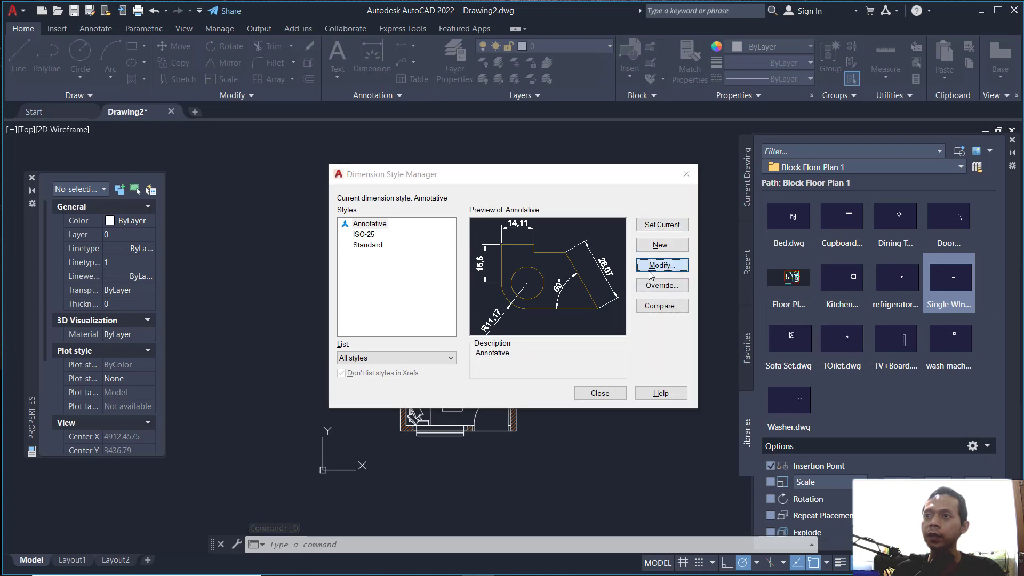
{"action": "left_click", "coordinate": [489, 150]}
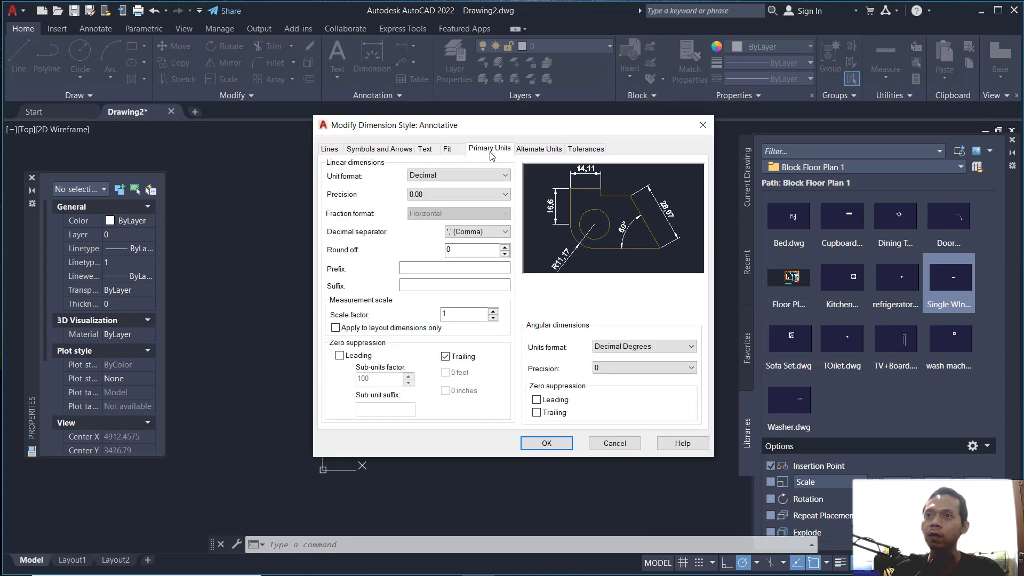
Set linear dimension precision to 0 and the dimension text colour to Yellow
{"action": "left_click", "coordinate": [421, 194]}
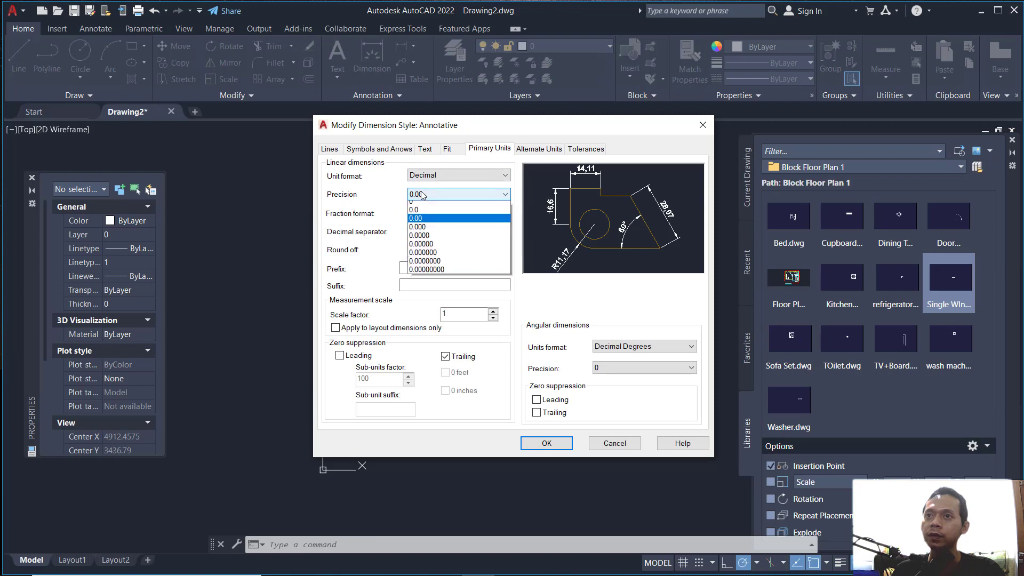
{"action": "left_click", "coordinate": [427, 205]}
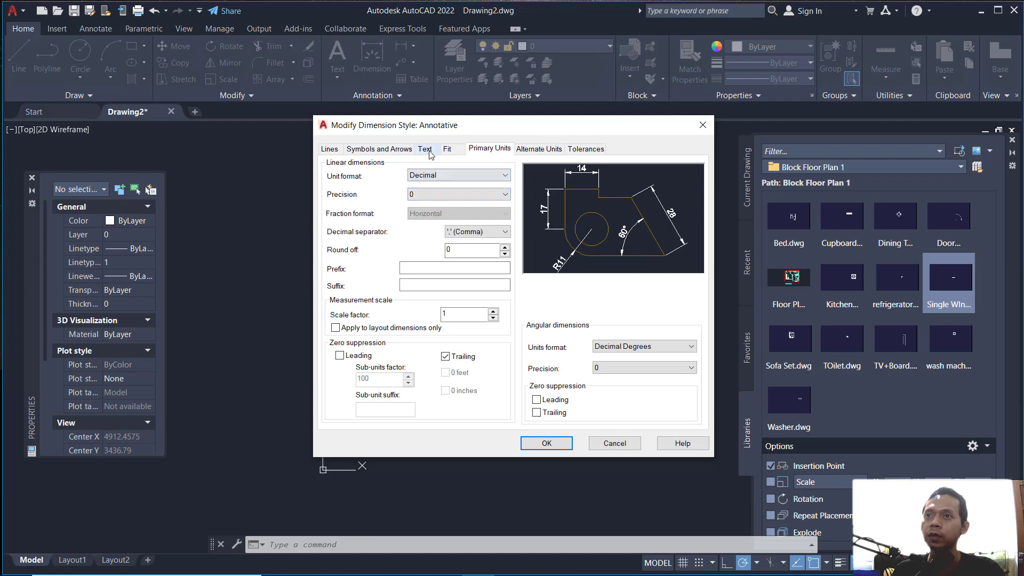
{"action": "left_click", "coordinate": [425, 149]}
{"action": "left_click", "coordinate": [420, 203]}
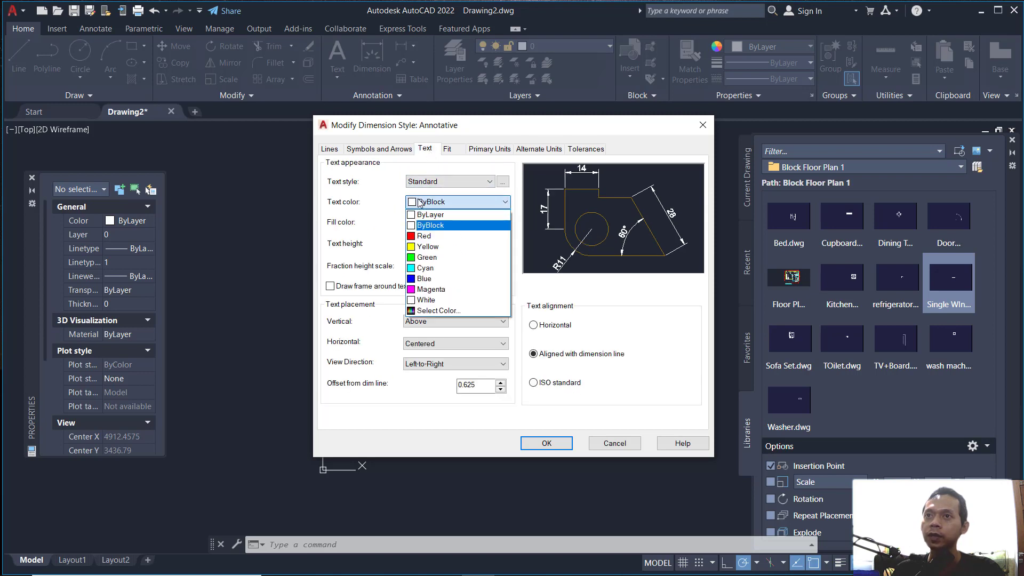
{"action": "left_click", "coordinate": [426, 247]}
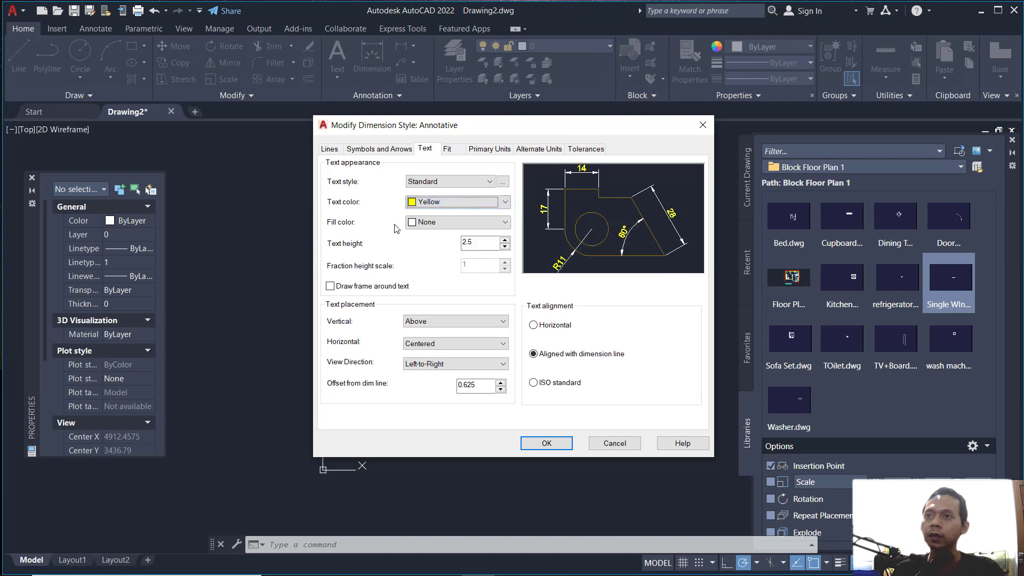
Use Architectural tick arrowheads and red dimension and extension lines, then save and set current
{"action": "left_click", "coordinate": [381, 150]}
{"action": "left_click", "coordinate": [382, 188]}
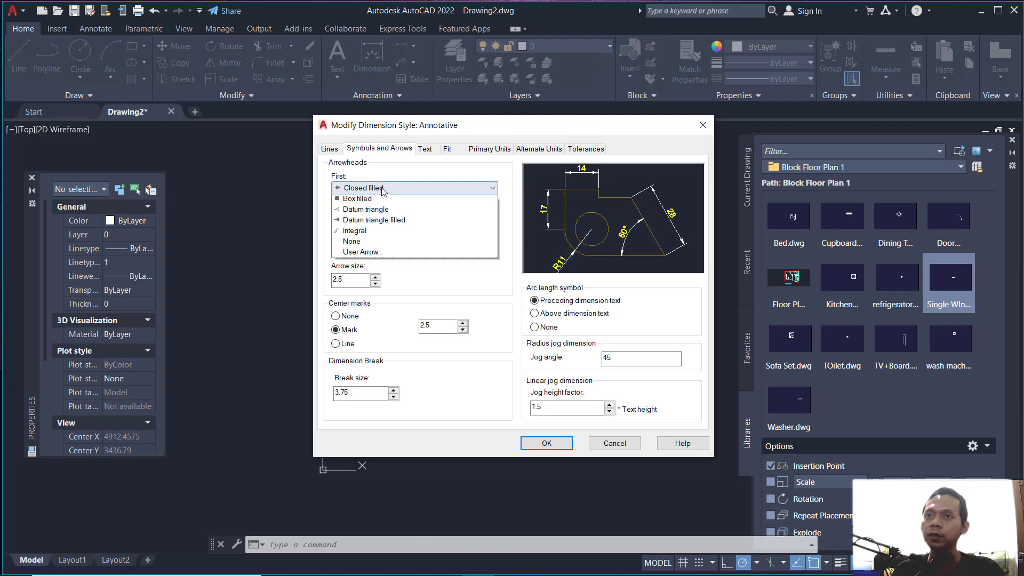
{"action": "left_click", "coordinate": [388, 245]}
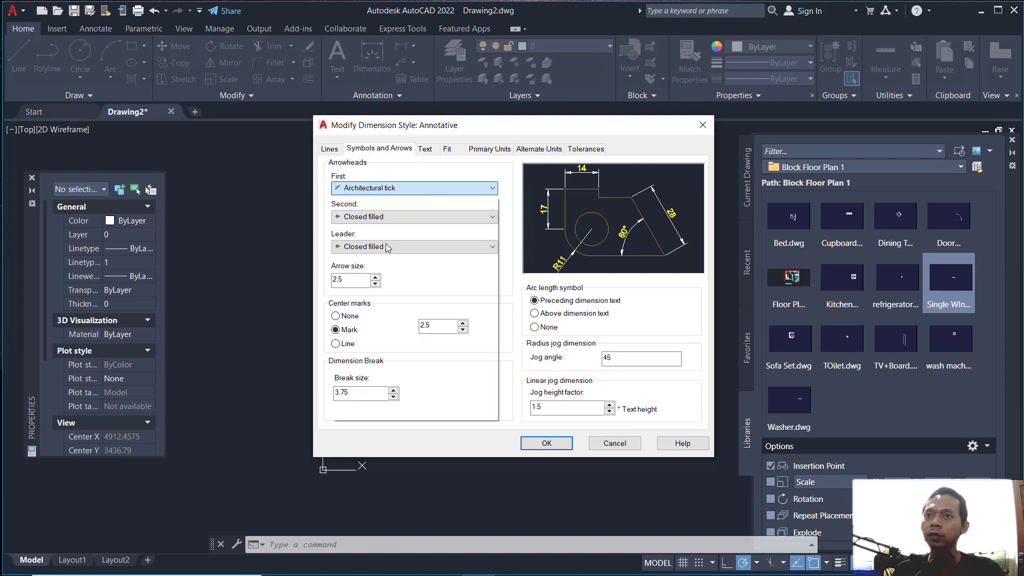
{"action": "left_click", "coordinate": [335, 152]}
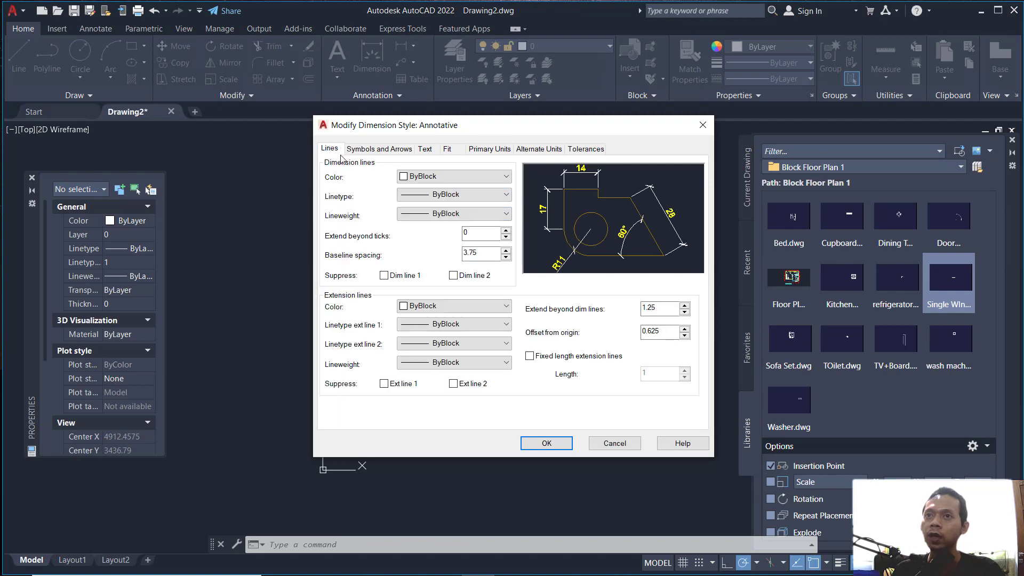
{"action": "left_click", "coordinate": [439, 177]}
{"action": "left_click", "coordinate": [437, 208]}
{"action": "left_click", "coordinate": [437, 307]}
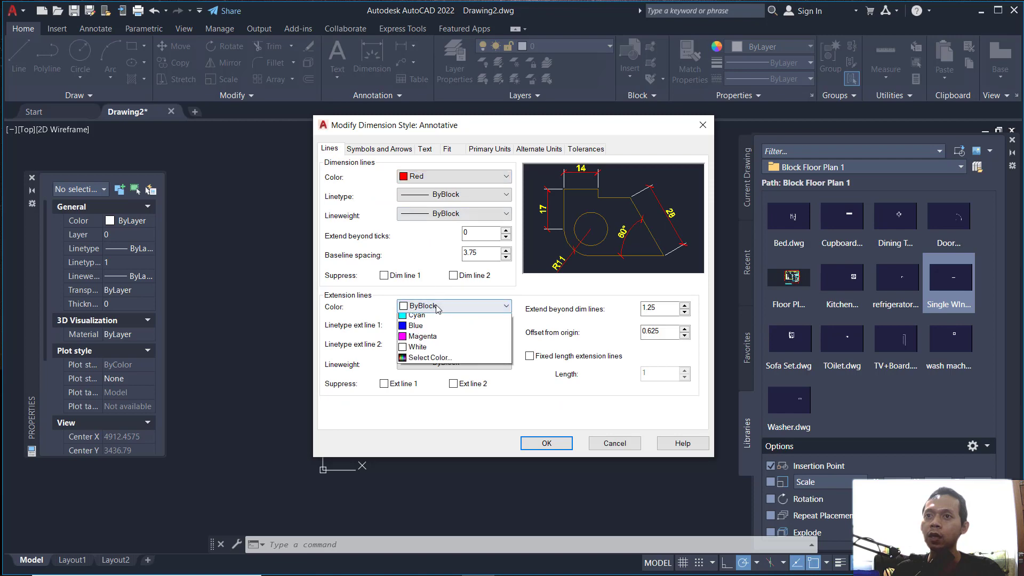
{"action": "left_click", "coordinate": [421, 340]}
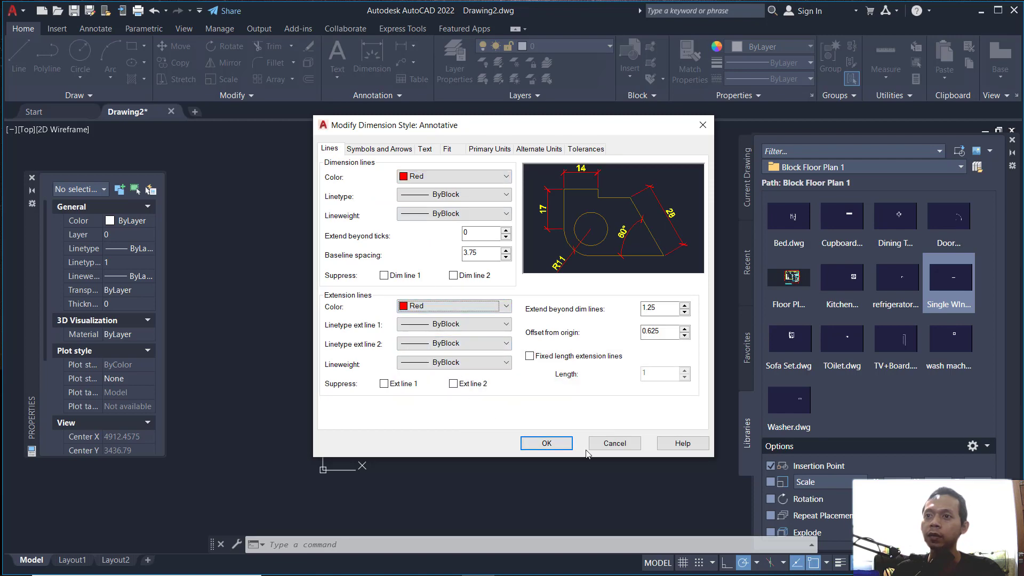
{"action": "left_click", "coordinate": [546, 444]}
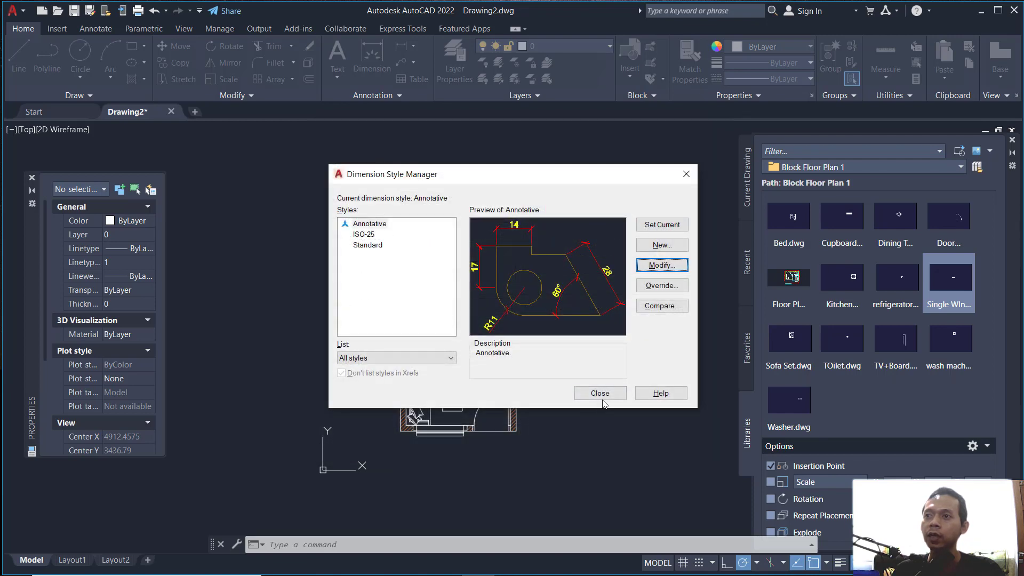
{"action": "left_click", "coordinate": [660, 226]}
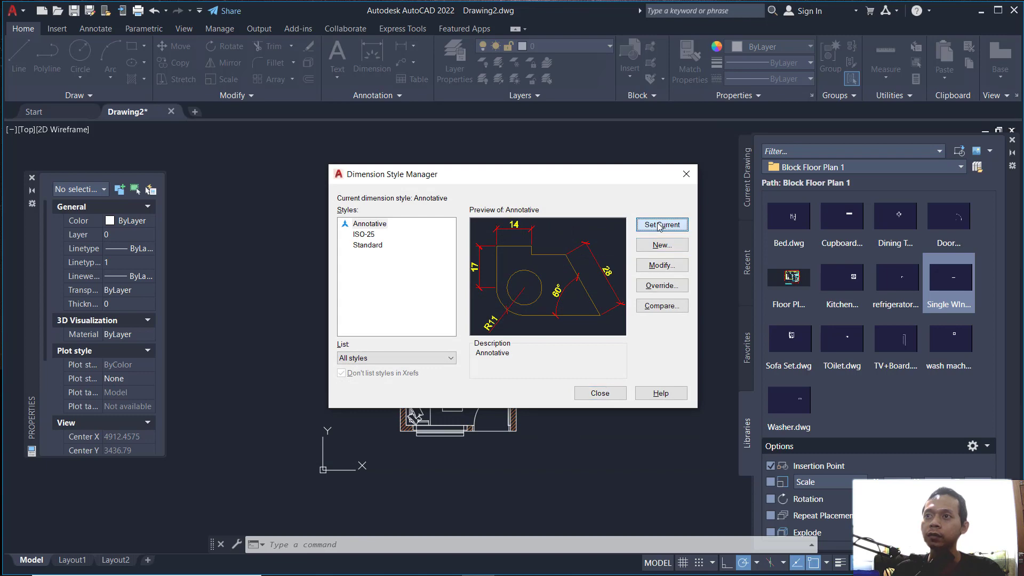
Close the Dimension Style Manager and set the annotation scale to 1:50
{"action": "left_click", "coordinate": [600, 395]}
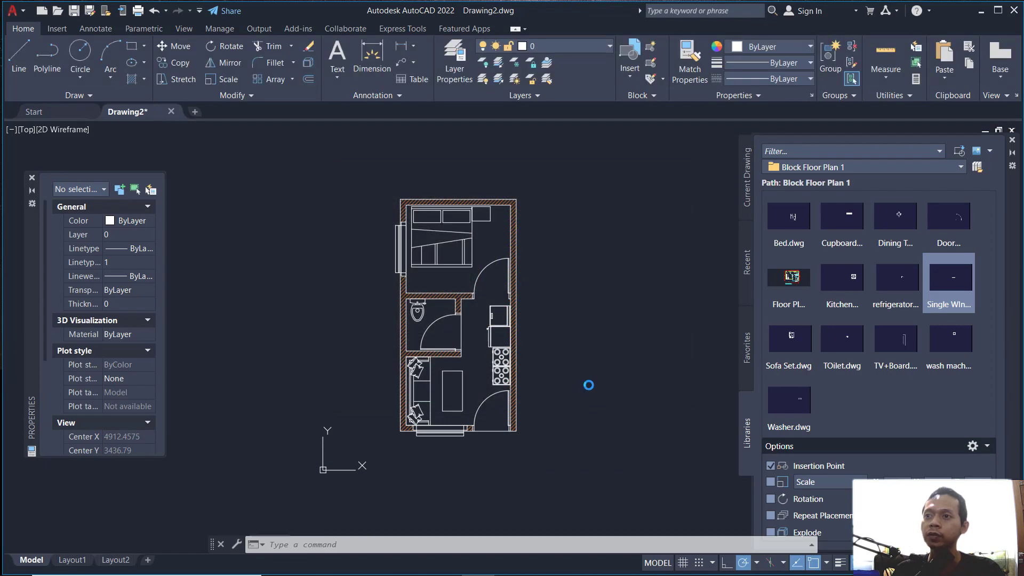
{"action": "scroll", "coordinate": [562, 295], "scroll_direction": "down", "scroll_amount": 1}
{"action": "scroll", "coordinate": [562, 280], "scroll_direction": "up", "scroll_amount": 1}
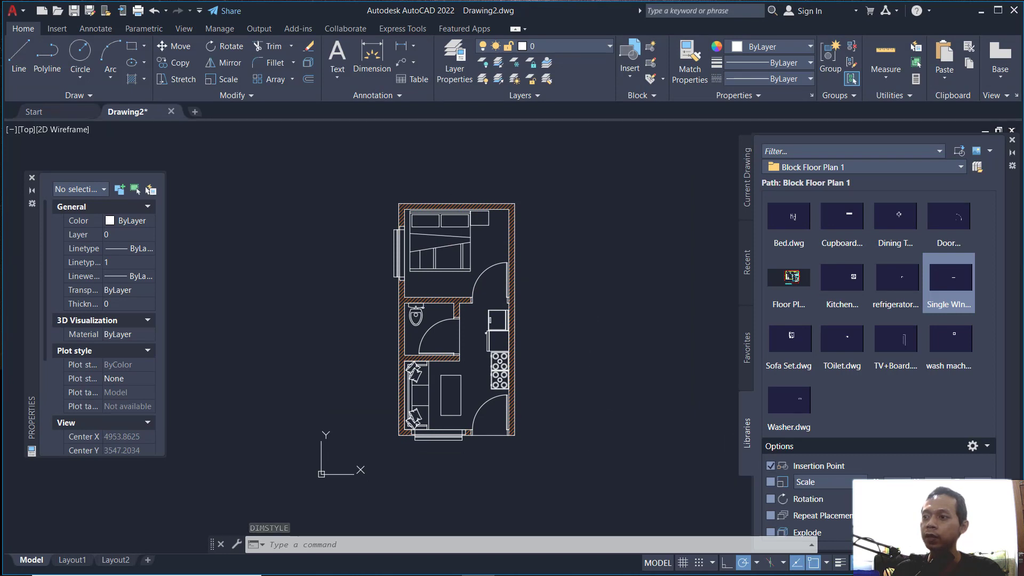
{"action": "left_click", "coordinate": [917, 483]}
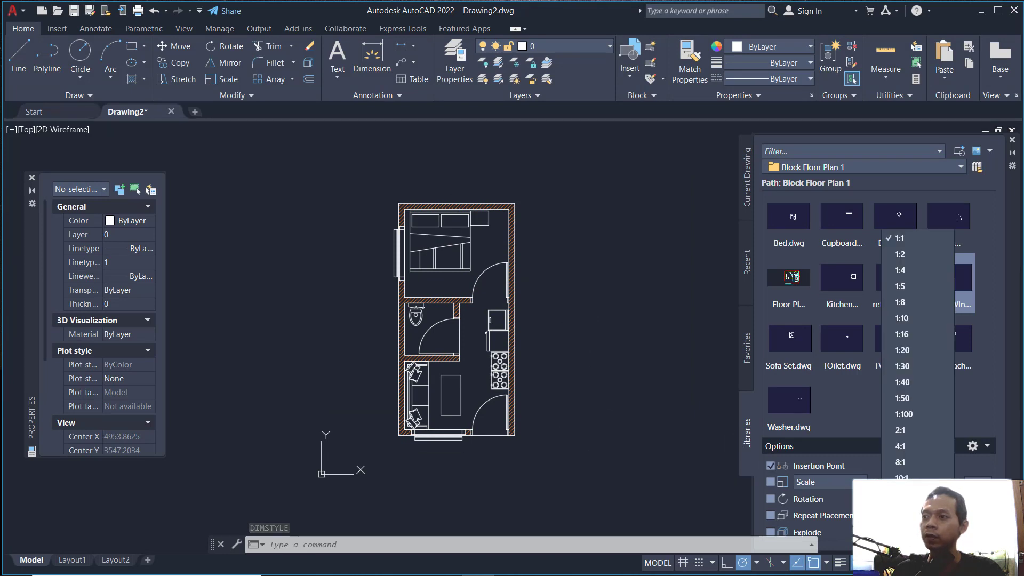
{"action": "left_click", "coordinate": [903, 399]}
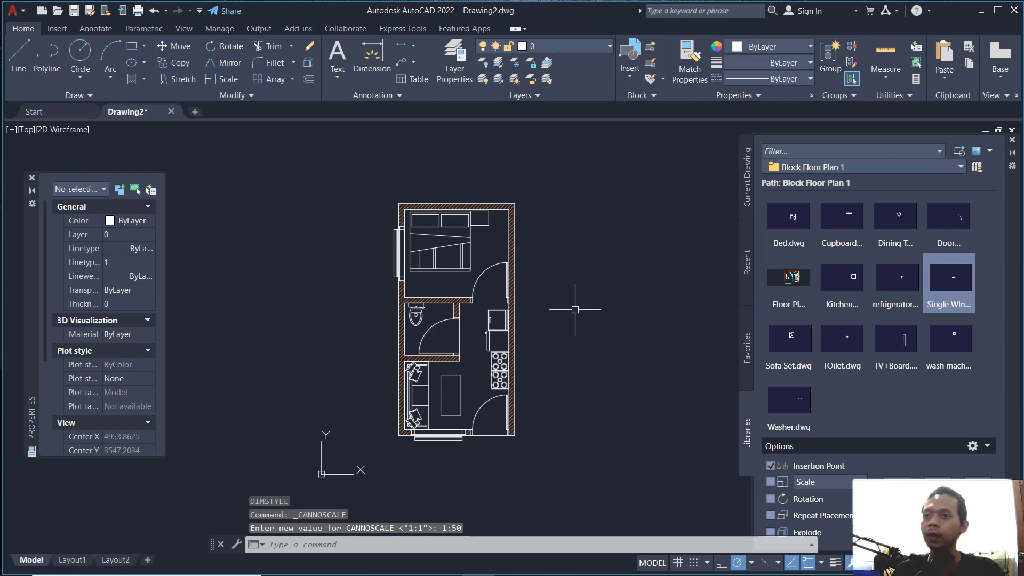
{"action": "type", "text": "dimlin"}
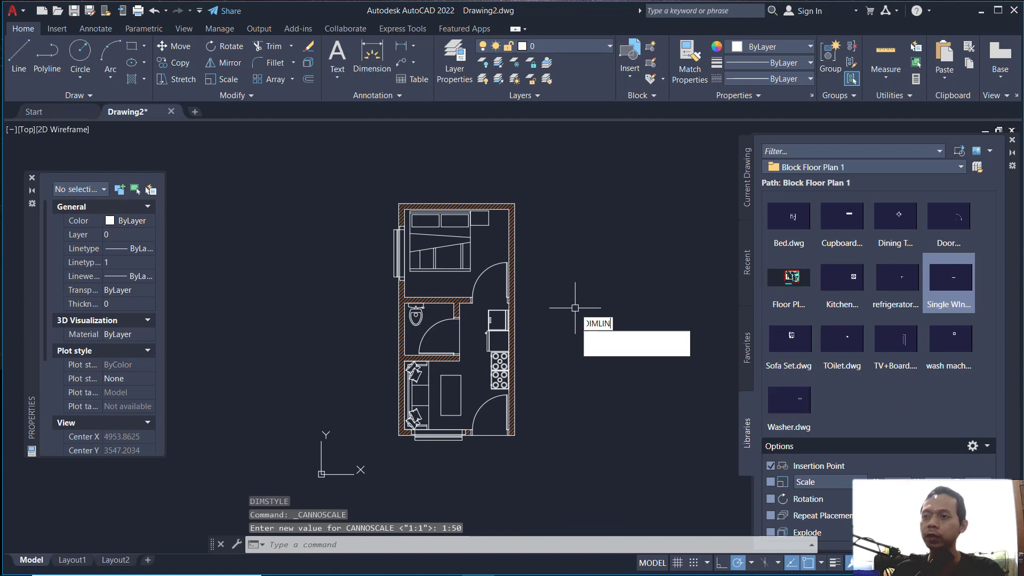
Place a 3000 linear dimension below the plan between the bottom wall corners
{"action": "key", "text": "Return"}
{"action": "scroll", "coordinate": [400, 443], "scroll_direction": "up", "scroll_amount": 4}
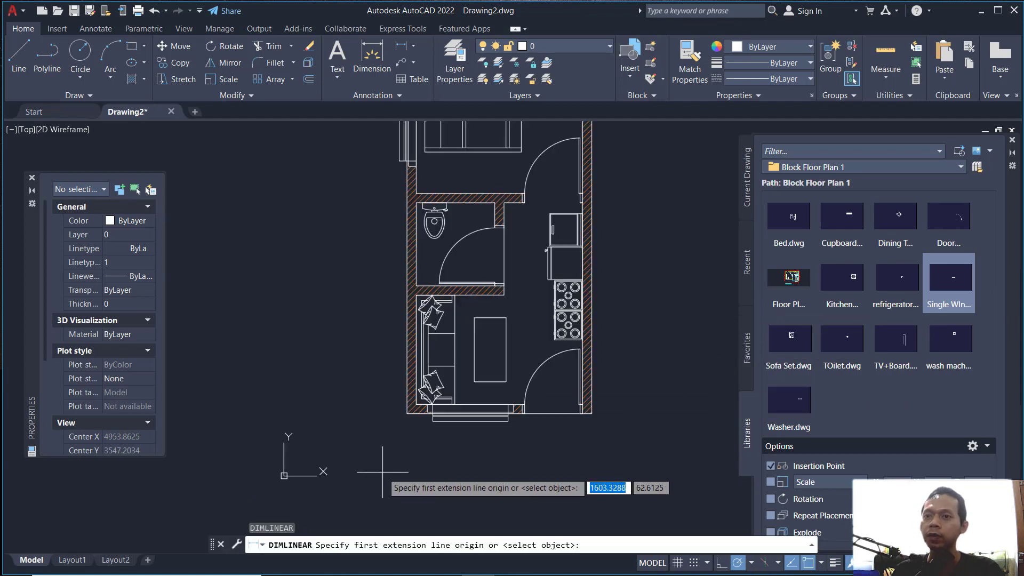
{"action": "left_click", "coordinate": [418, 381]}
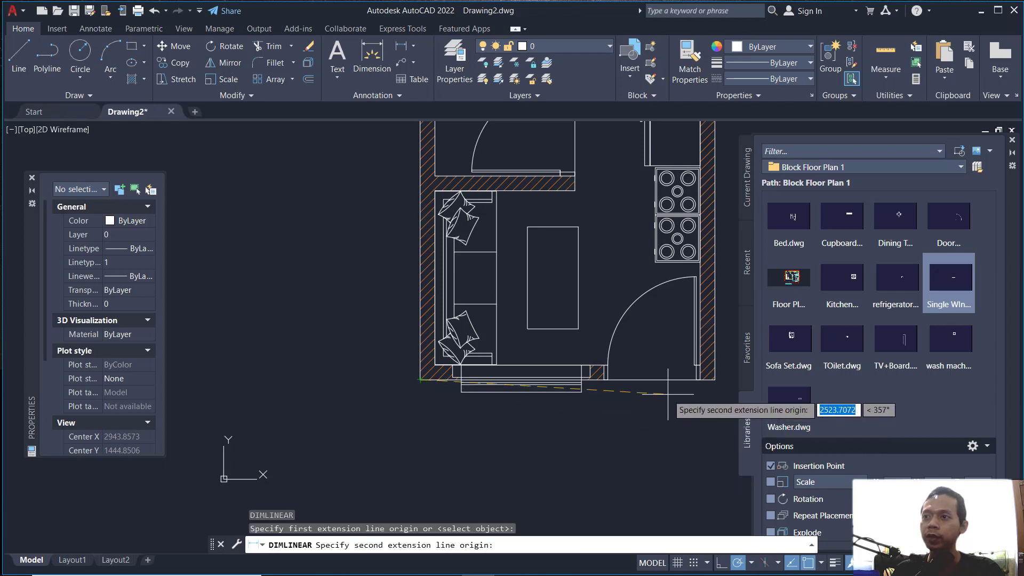
{"action": "left_click", "coordinate": [715, 379]}
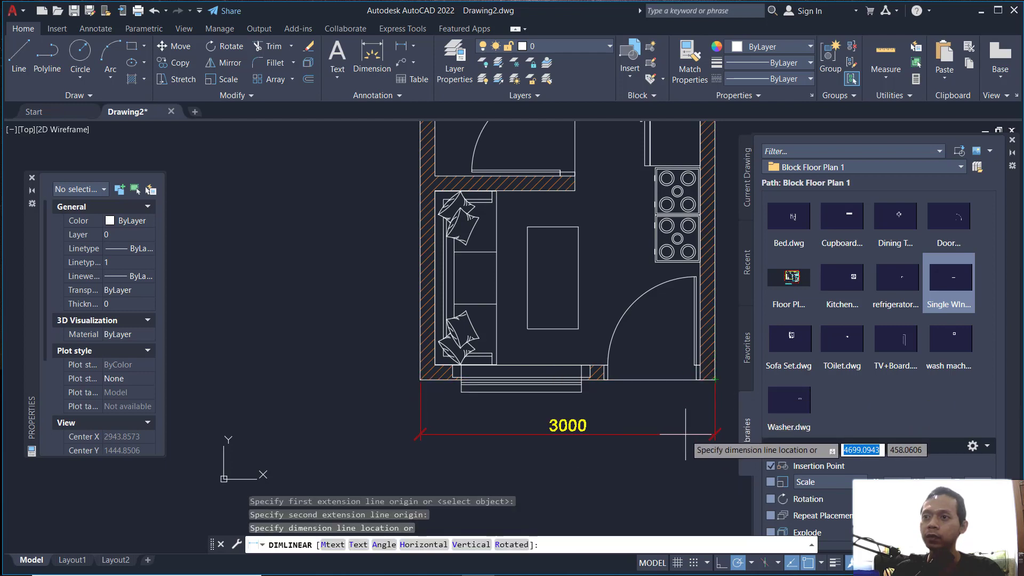
{"action": "left_click", "coordinate": [684, 429]}
{"action": "scroll", "coordinate": [639, 421], "scroll_direction": "down", "scroll_amount": 4}
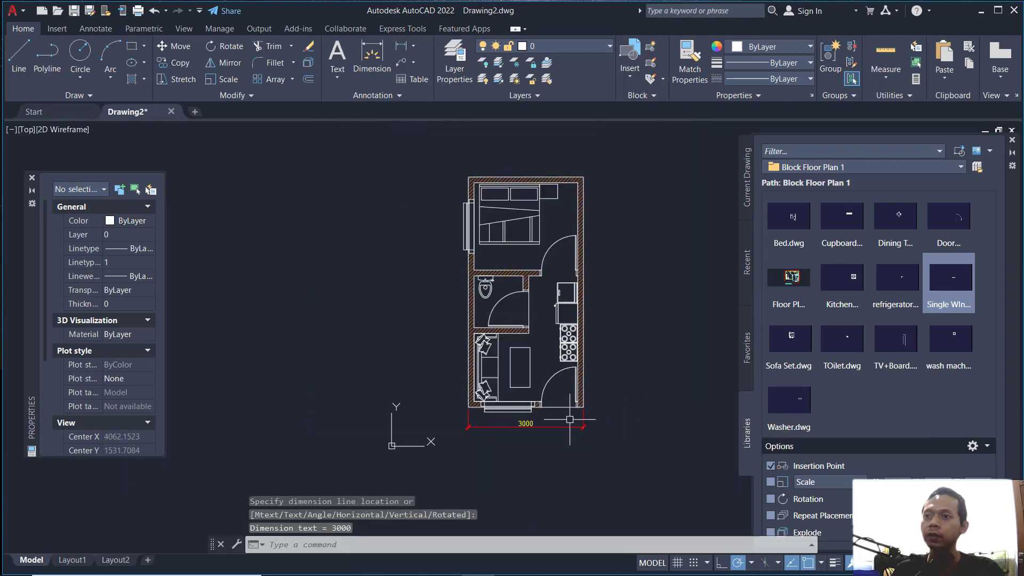
{"action": "scroll", "coordinate": [586, 393], "scroll_direction": "up", "scroll_amount": 3}
Add a 6000 vertical dimension between the right wall's corners, placed beside the right wall
{"action": "key", "text": "Return"}
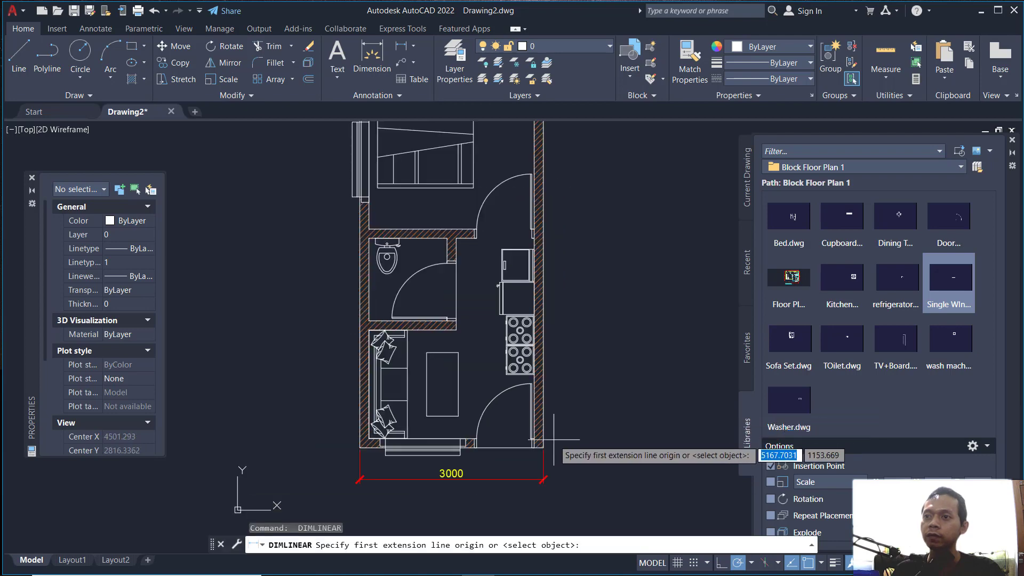
{"action": "scroll", "coordinate": [553, 441], "scroll_direction": "up", "scroll_amount": 2}
{"action": "left_click", "coordinate": [538, 450]}
{"action": "scroll", "coordinate": [538, 451], "scroll_direction": "down", "scroll_amount": 5}
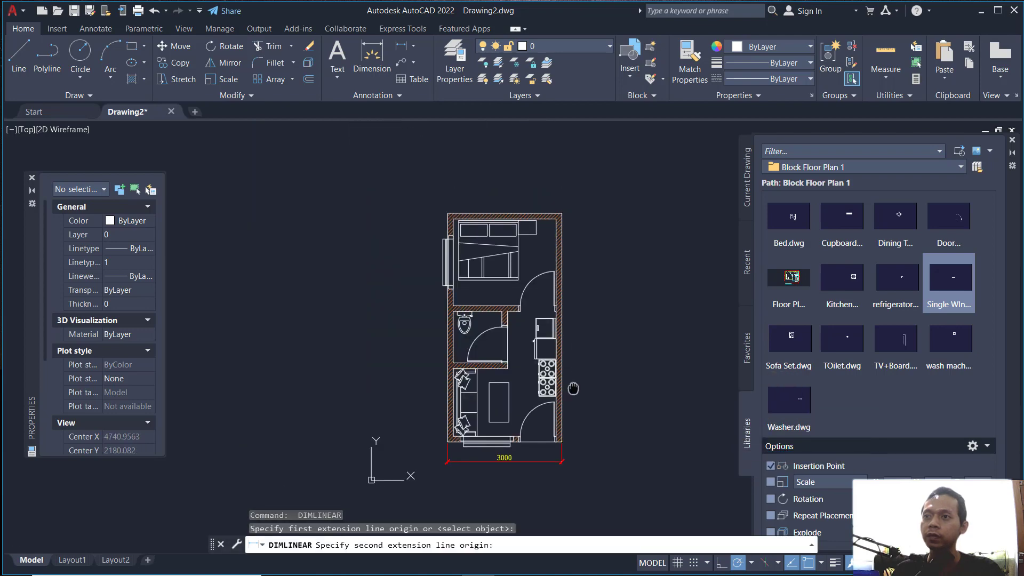
{"action": "scroll", "coordinate": [530, 224], "scroll_direction": "up", "scroll_amount": 6}
{"action": "left_click", "coordinate": [476, 286]}
{"action": "scroll", "coordinate": [533, 299], "scroll_direction": "down", "scroll_amount": 5}
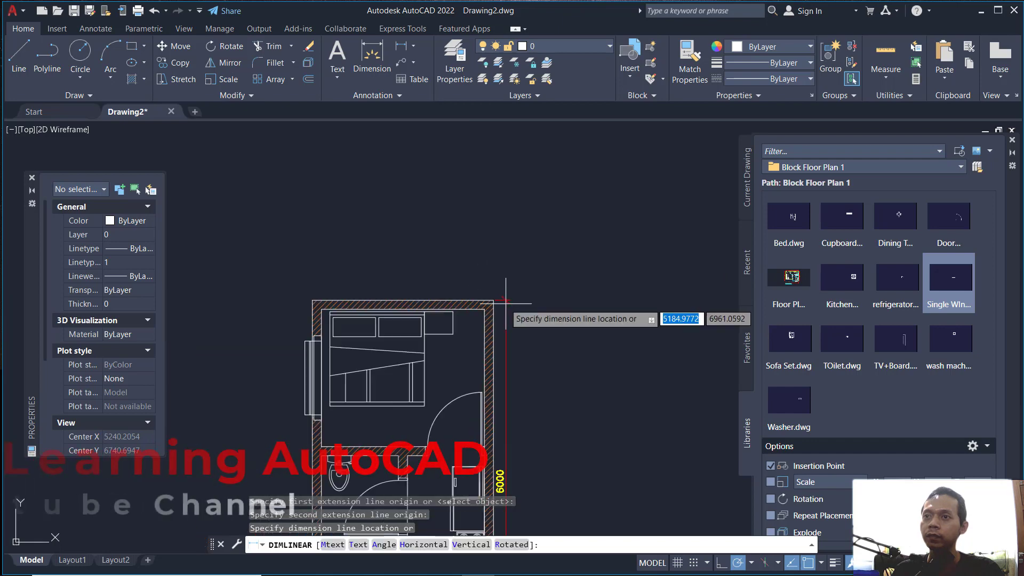
{"action": "middle_click_drag", "start_coordinate": [537, 366], "coordinate": [525, 224]}
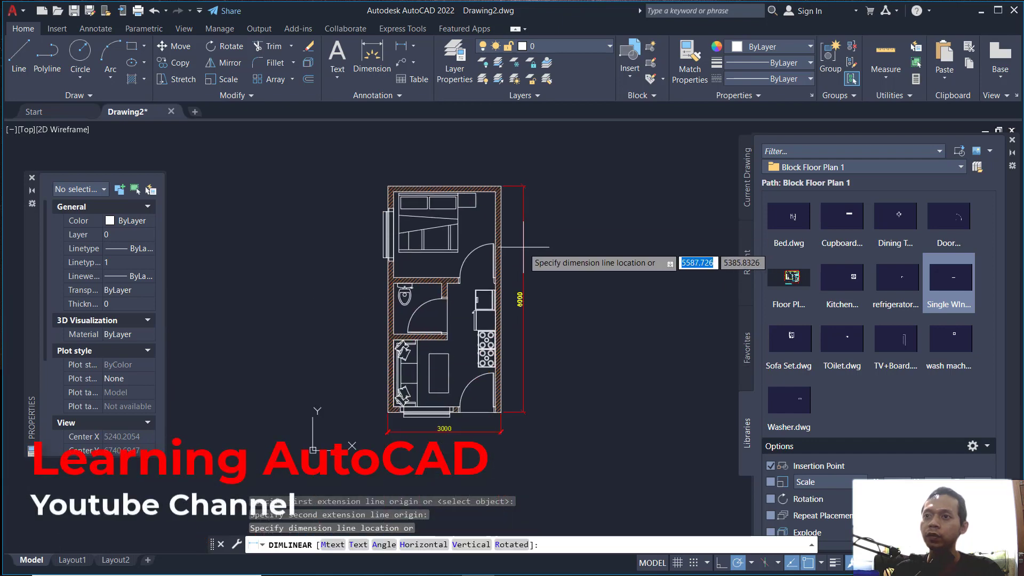
{"action": "left_click", "coordinate": [522, 255]}
{"action": "scroll", "coordinate": [526, 290], "scroll_direction": "up", "scroll_amount": 5}
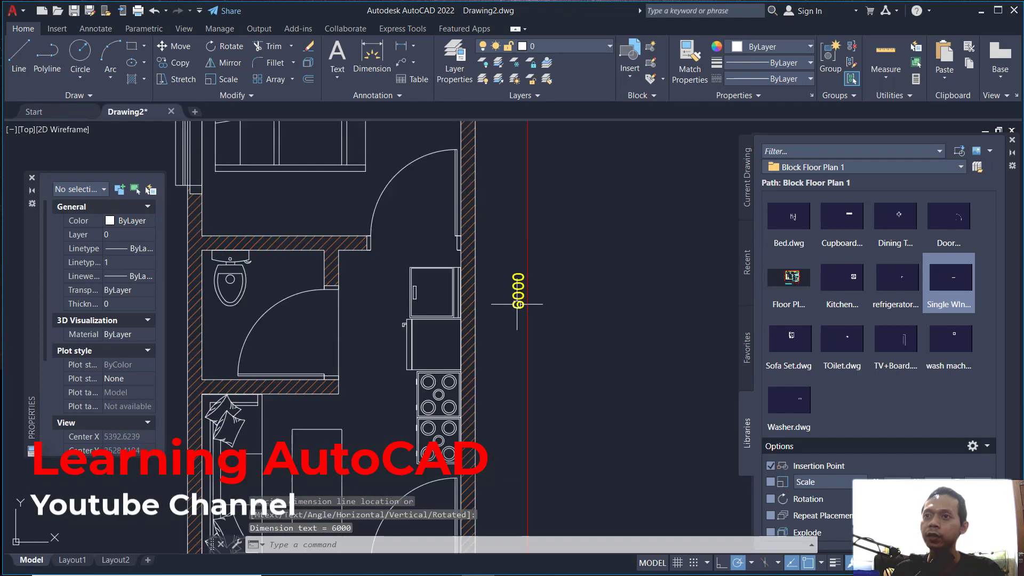
{"action": "scroll", "coordinate": [528, 293], "scroll_direction": "down", "scroll_amount": 5}
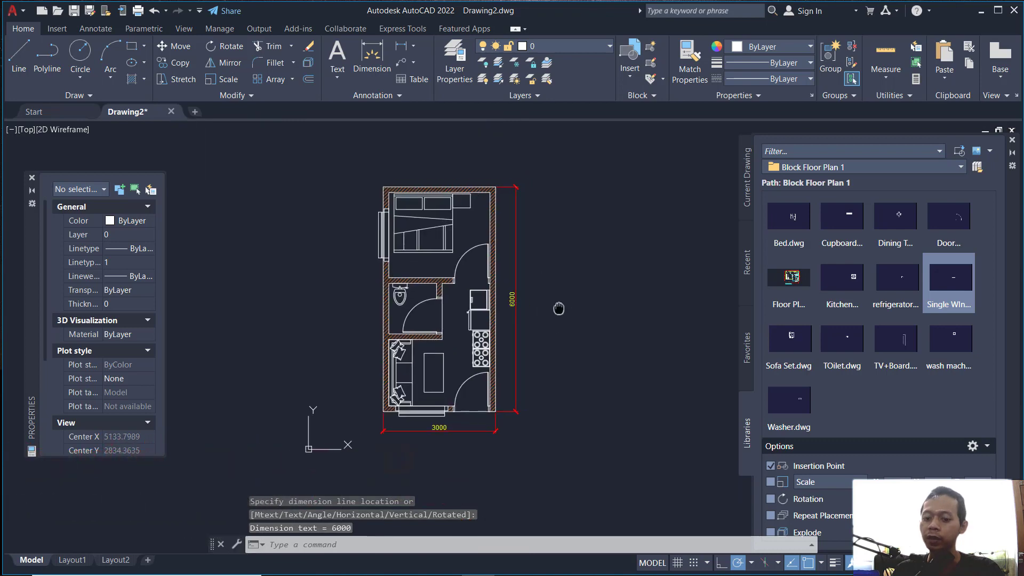
{"action": "type", "text": "d"}
{"action": "key", "text": "Return"}
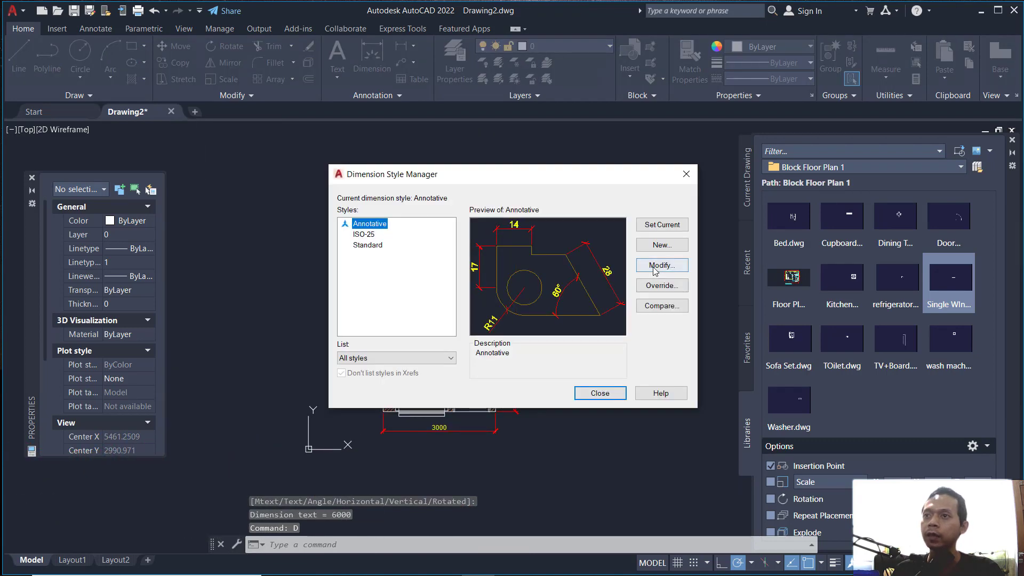
Change the Annotative style's vertical text placement to Centered and close the manager
{"action": "left_click", "coordinate": [659, 267]}
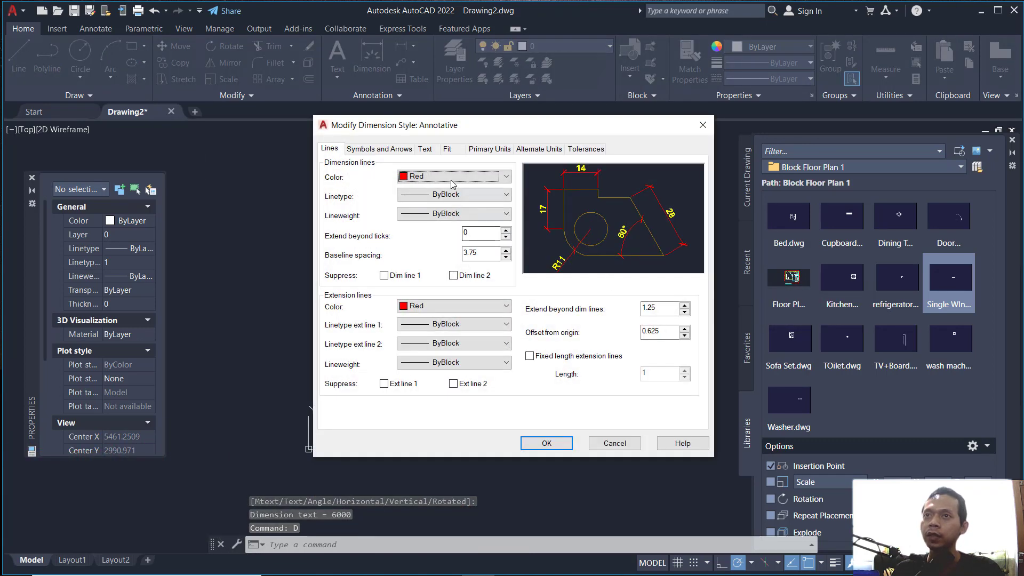
{"action": "left_click", "coordinate": [425, 149]}
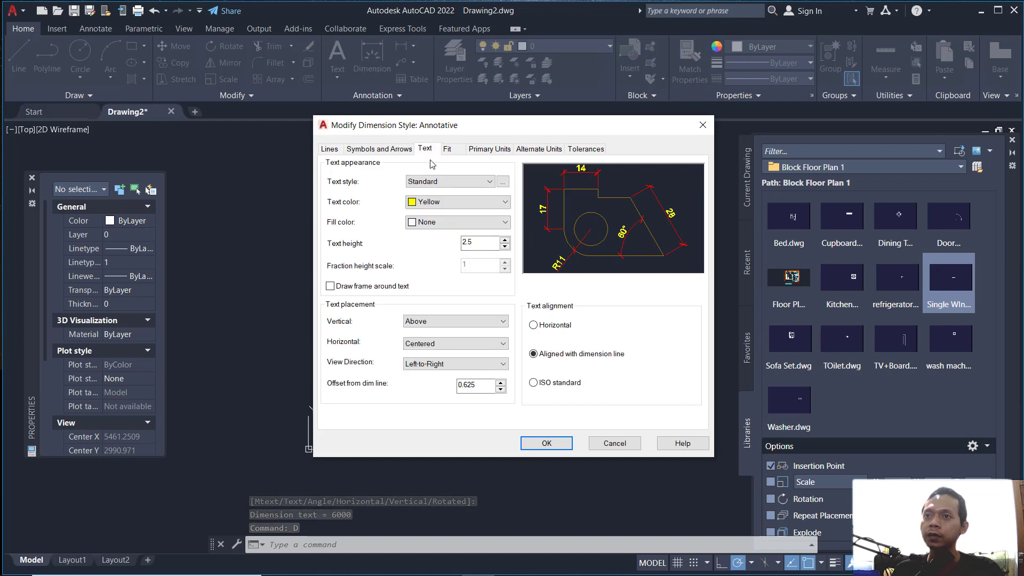
{"action": "left_click", "coordinate": [429, 322]}
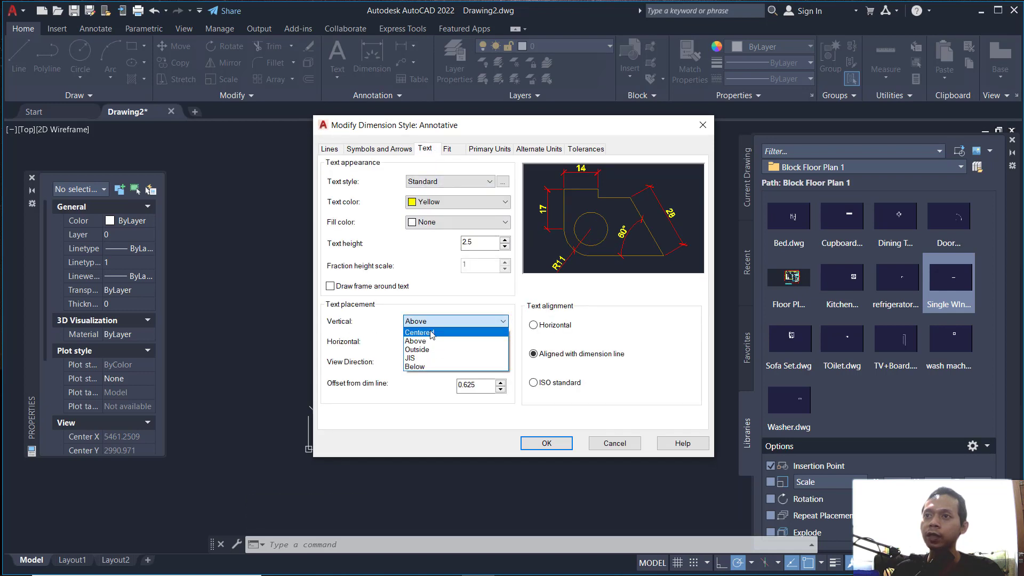
{"action": "left_click", "coordinate": [432, 333]}
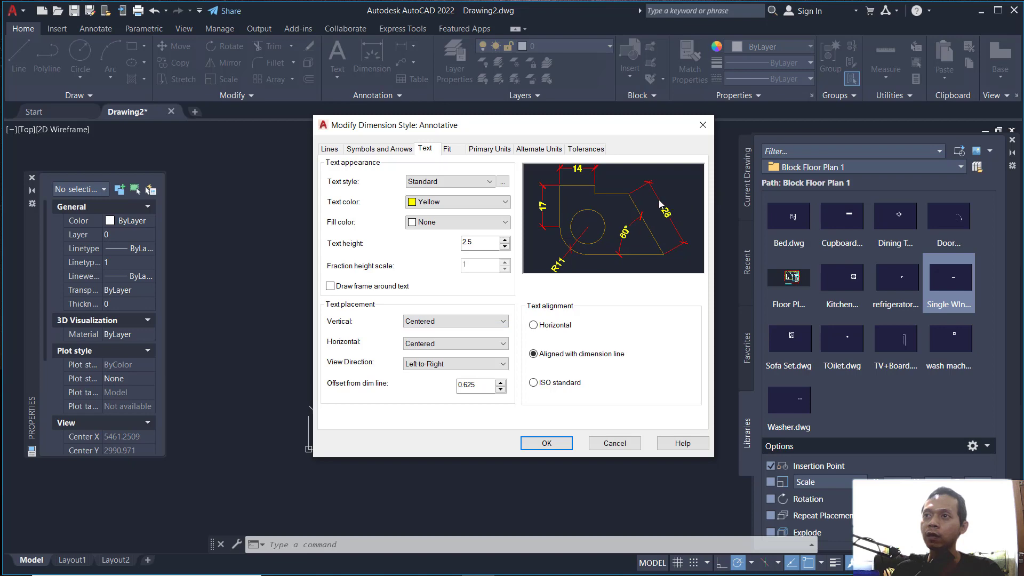
{"action": "left_click", "coordinate": [550, 450]}
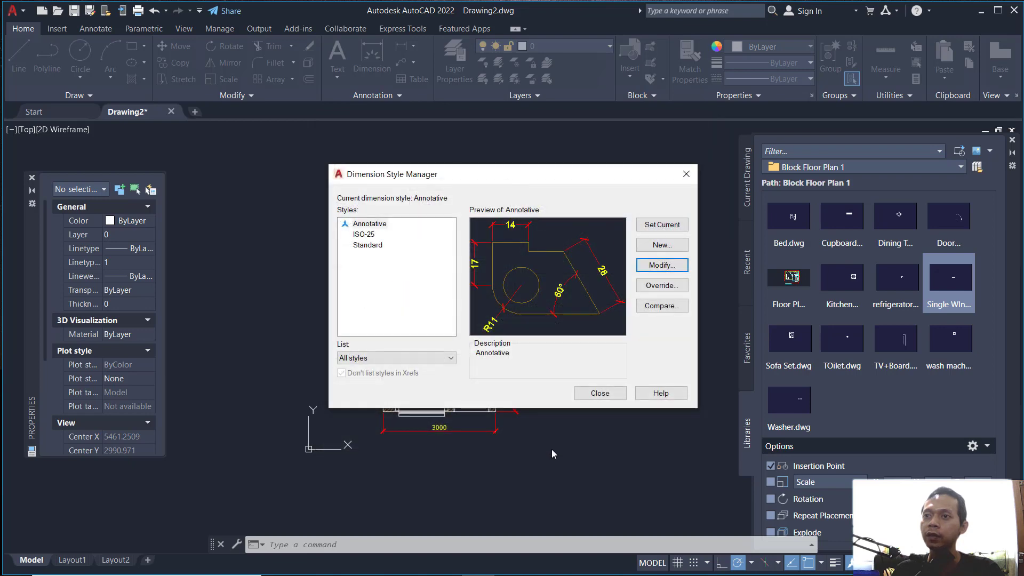
{"action": "left_click", "coordinate": [600, 393]}
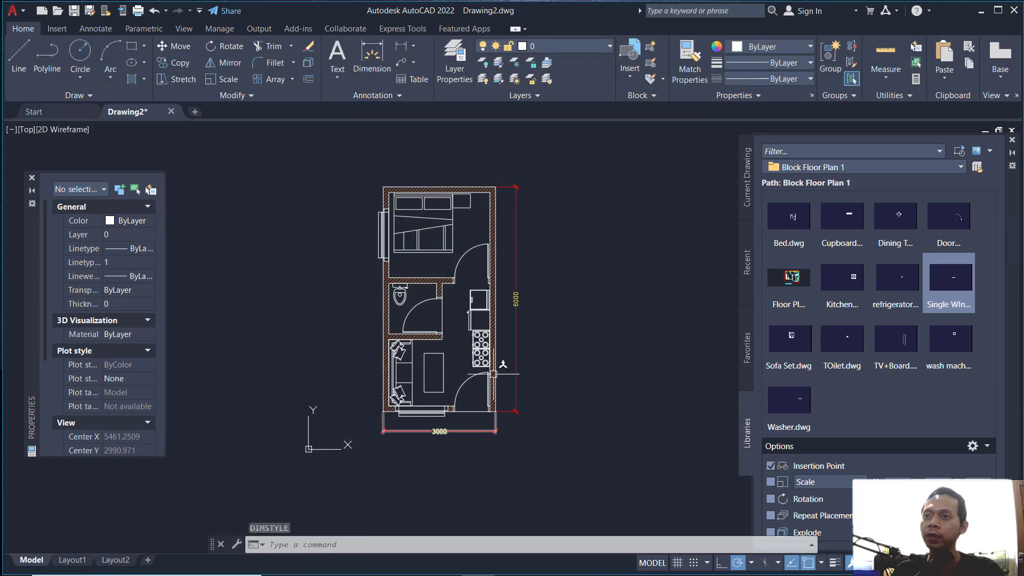
Dimension the top wall corners with a 3000 linear dimension placed above the plan
{"action": "scroll", "coordinate": [487, 224], "scroll_direction": "up", "scroll_amount": 3}
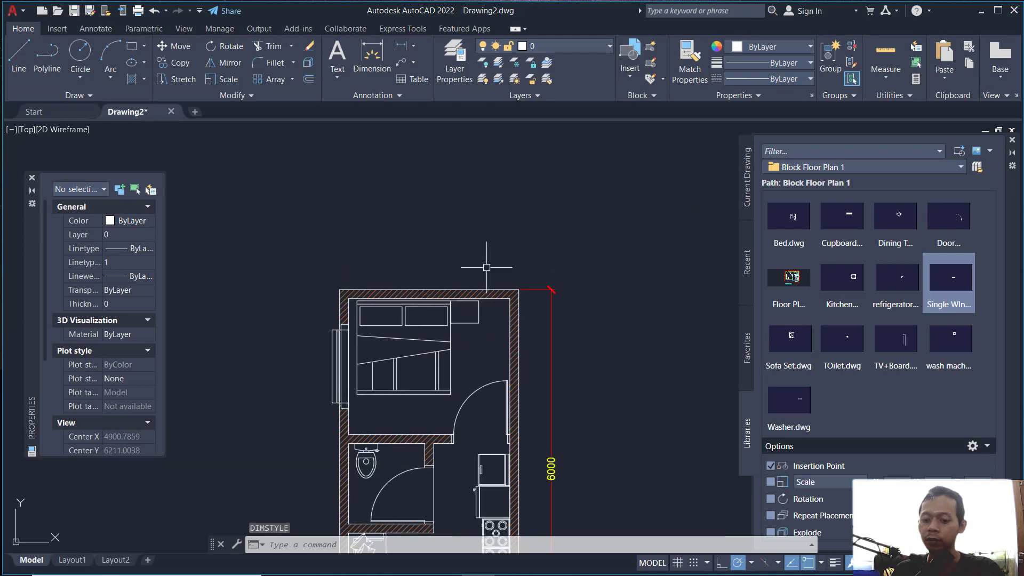
{"action": "type", "text": "imlin"}
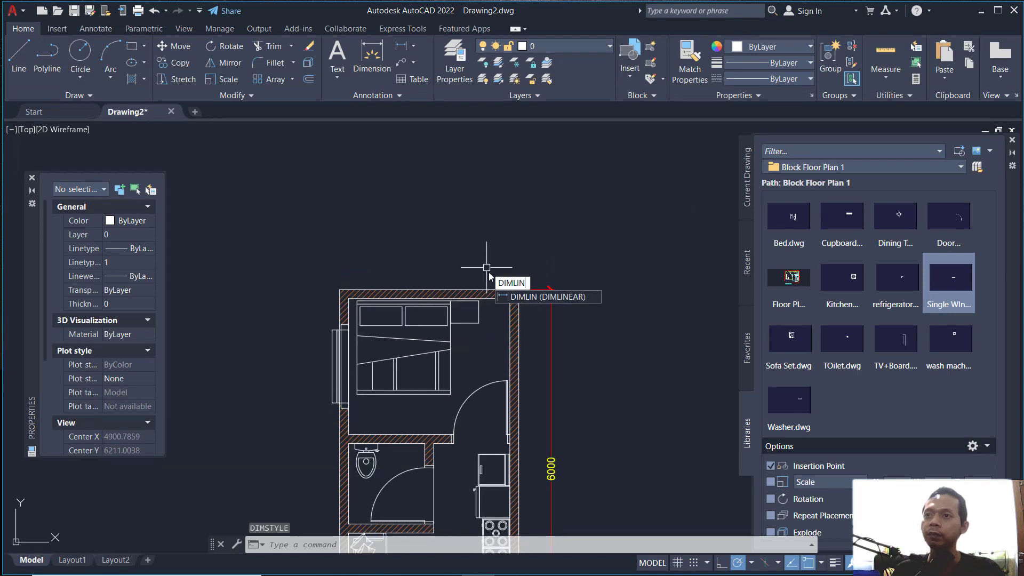
{"action": "key", "text": "Return"}
{"action": "scroll", "coordinate": [494, 267], "scroll_direction": "up", "scroll_amount": 2}
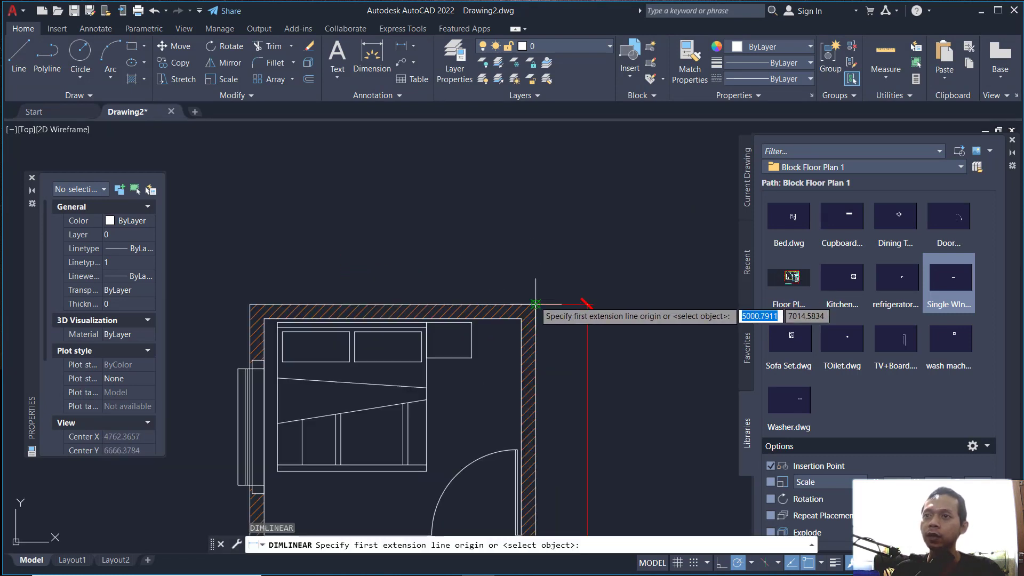
{"action": "left_click", "coordinate": [534, 305]}
{"action": "left_click", "coordinate": [250, 305]}
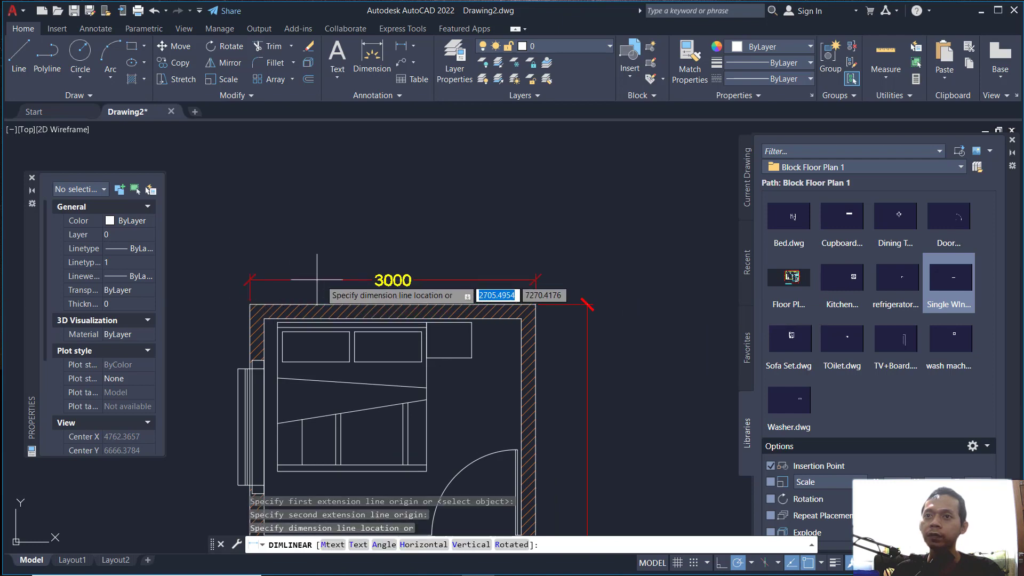
{"action": "left_click", "coordinate": [370, 261]}
{"action": "middle_click_drag", "start_coordinate": [370, 261], "coordinate": [524, 173]}
{"action": "scroll", "coordinate": [397, 249], "scroll_direction": "up", "scroll_amount": 2}
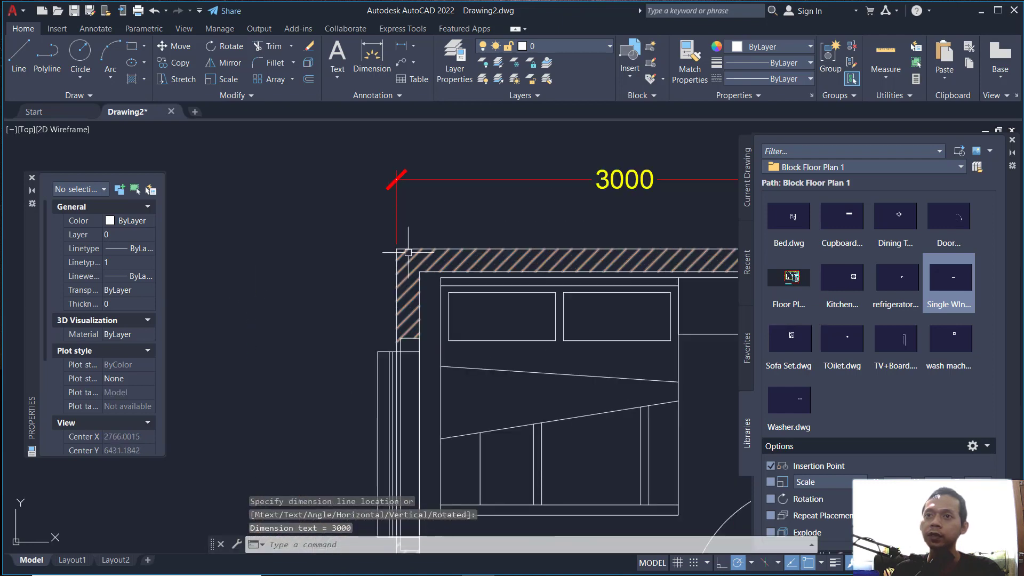
Start a 2500 left-side dimension from the top-left corner to the bathroom wall's midpoint, with ortho on
{"action": "key", "text": "Return"}
{"action": "left_click", "coordinate": [397, 249]}
{"action": "scroll", "coordinate": [400, 266], "scroll_direction": "down", "scroll_amount": 2}
{"action": "scroll", "coordinate": [387, 282], "scroll_direction": "up", "scroll_amount": 1}
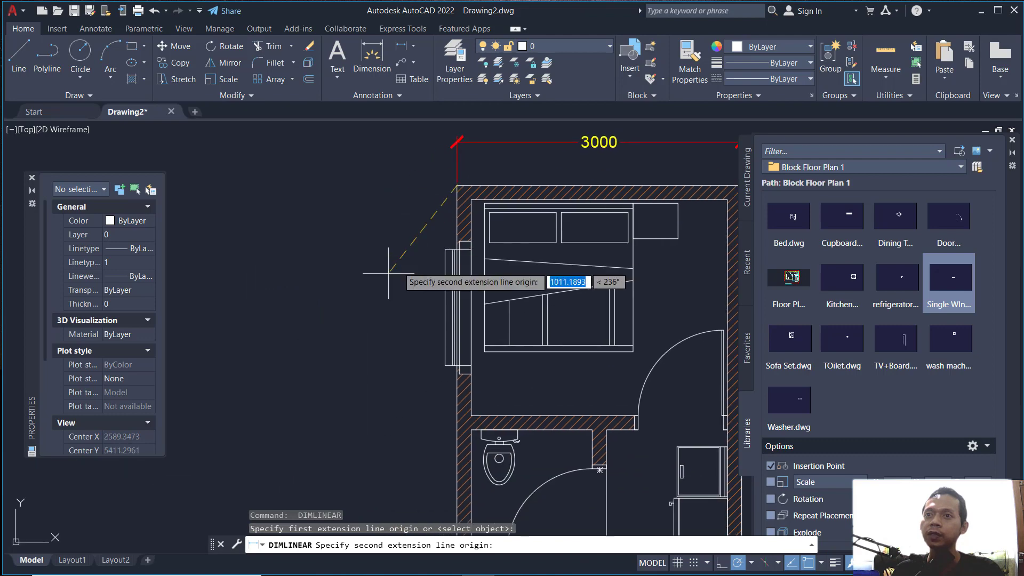
{"action": "key", "text": "F8"}
{"action": "right_click", "coordinate": [376, 269], "text": "shift"}
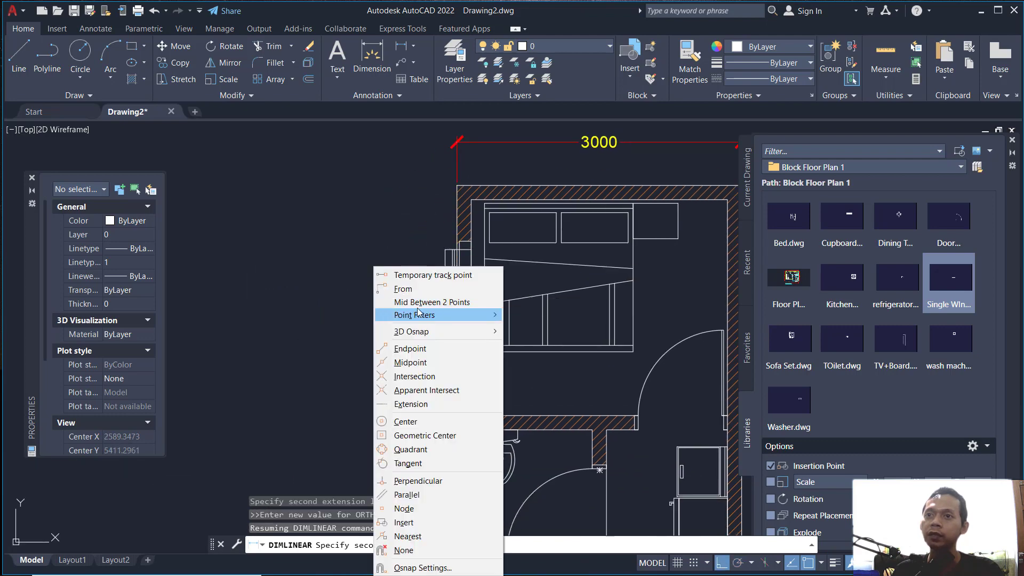
{"action": "left_click", "coordinate": [433, 303]}
{"action": "scroll", "coordinate": [507, 416], "scroll_direction": "up", "scroll_amount": 2}
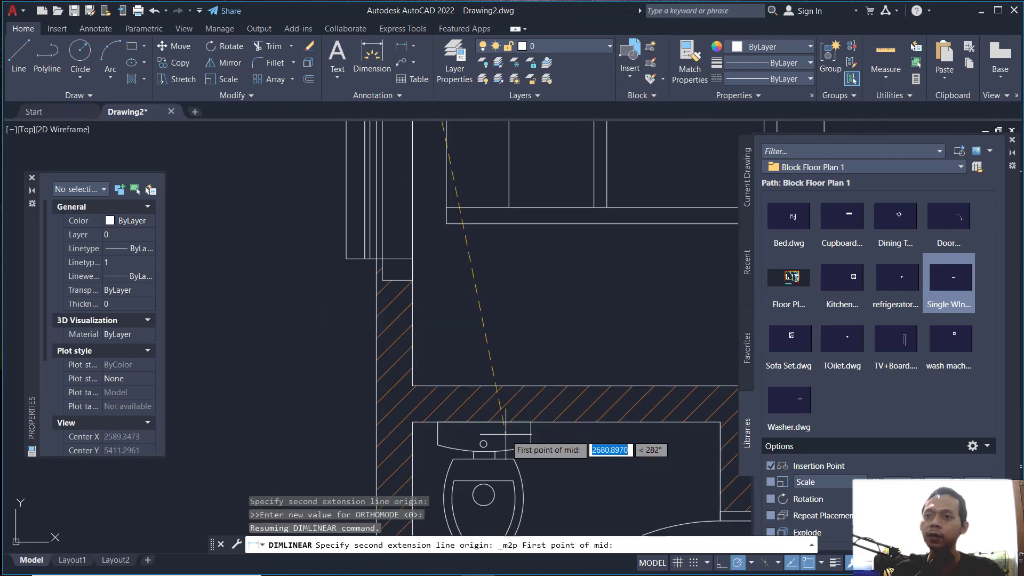
{"action": "left_click", "coordinate": [411, 384]}
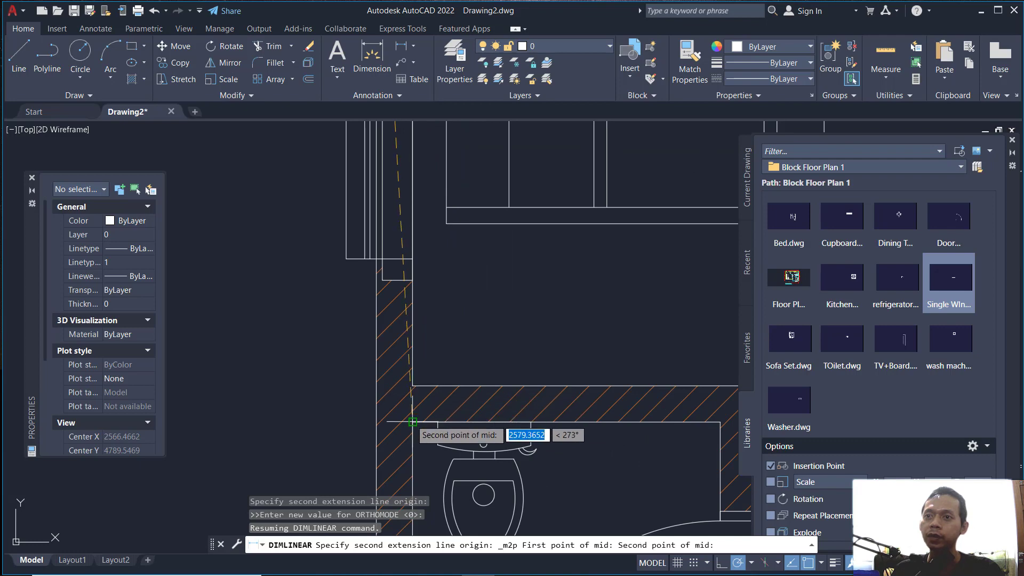
{"action": "left_click", "coordinate": [377, 421]}
{"action": "scroll", "coordinate": [341, 405], "scroll_direction": "down", "scroll_amount": 4}
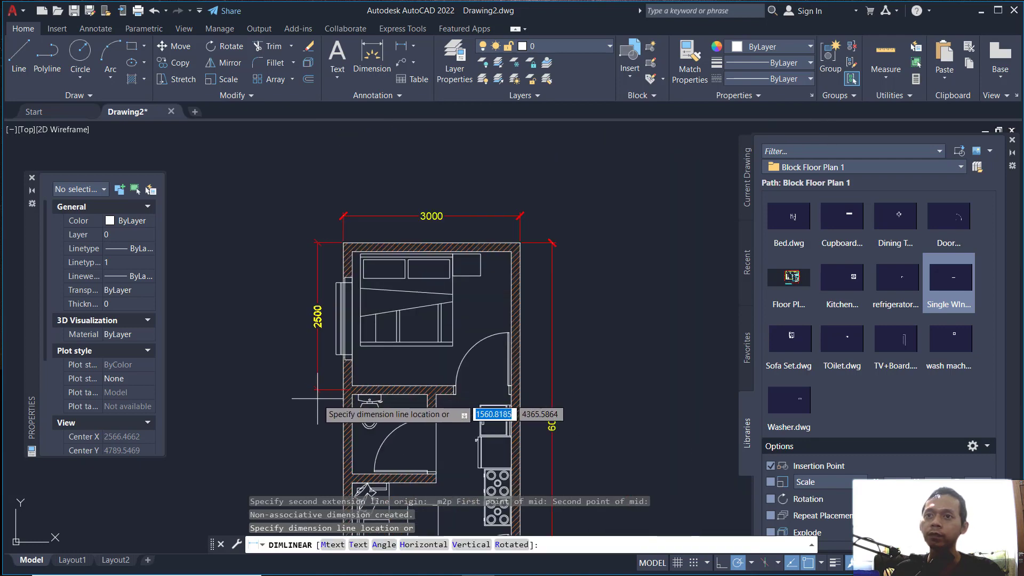
Place the 2500 dimension, then add a 3500 dimension from the bathroom wall to the bottom-left corner
{"action": "left_click", "coordinate": [319, 398]}
{"action": "scroll", "coordinate": [421, 283], "scroll_direction": "up", "scroll_amount": 4}
{"action": "key", "text": "Return"}
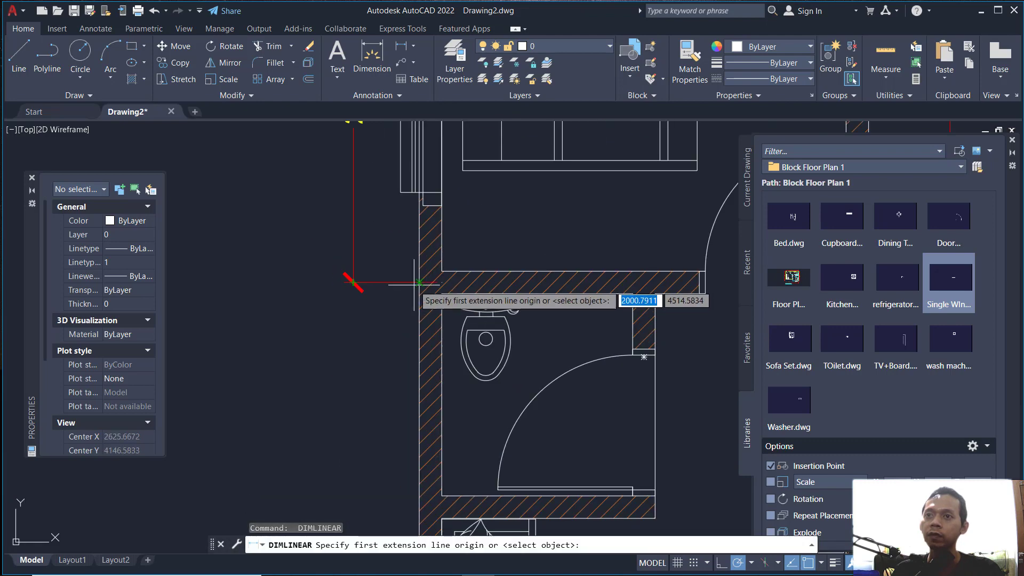
{"action": "left_click", "coordinate": [418, 283]}
{"action": "scroll", "coordinate": [419, 283], "scroll_direction": "down", "scroll_amount": 3}
{"action": "scroll", "coordinate": [441, 334], "scroll_direction": "up", "scroll_amount": 3}
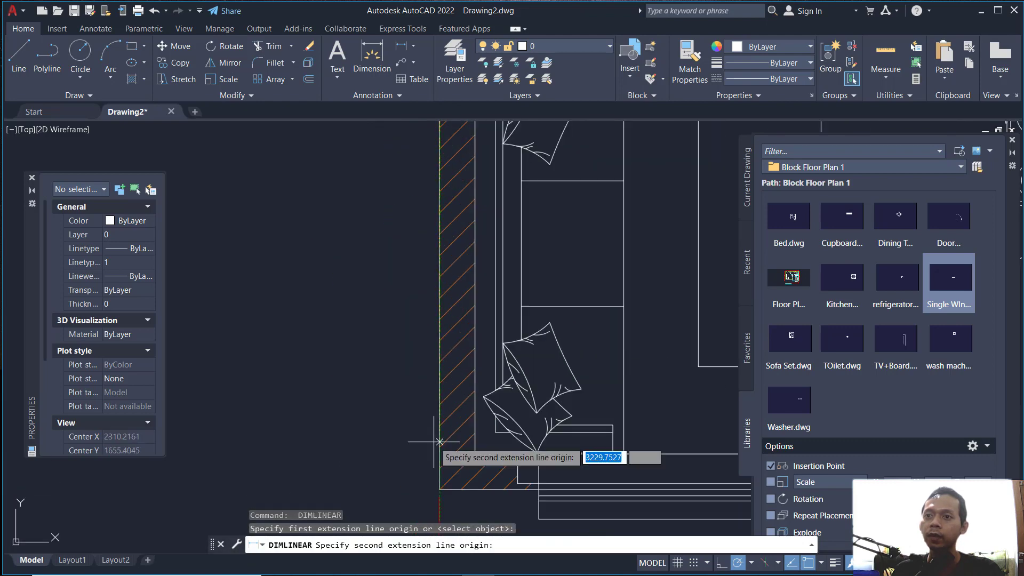
{"action": "left_click", "coordinate": [442, 382]}
{"action": "scroll", "coordinate": [432, 352], "scroll_direction": "down", "scroll_amount": 3}
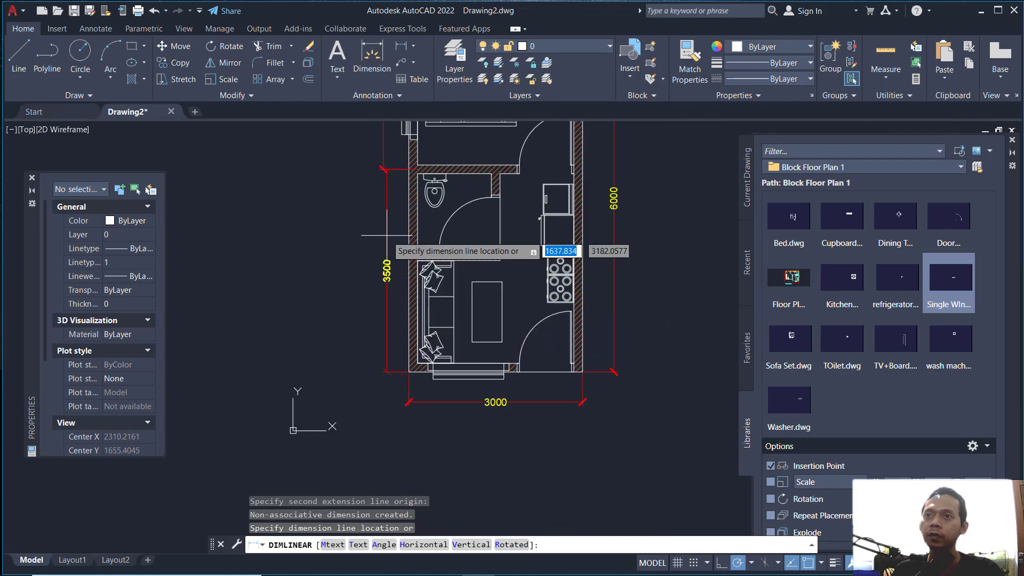
{"action": "left_click", "coordinate": [383, 167]}
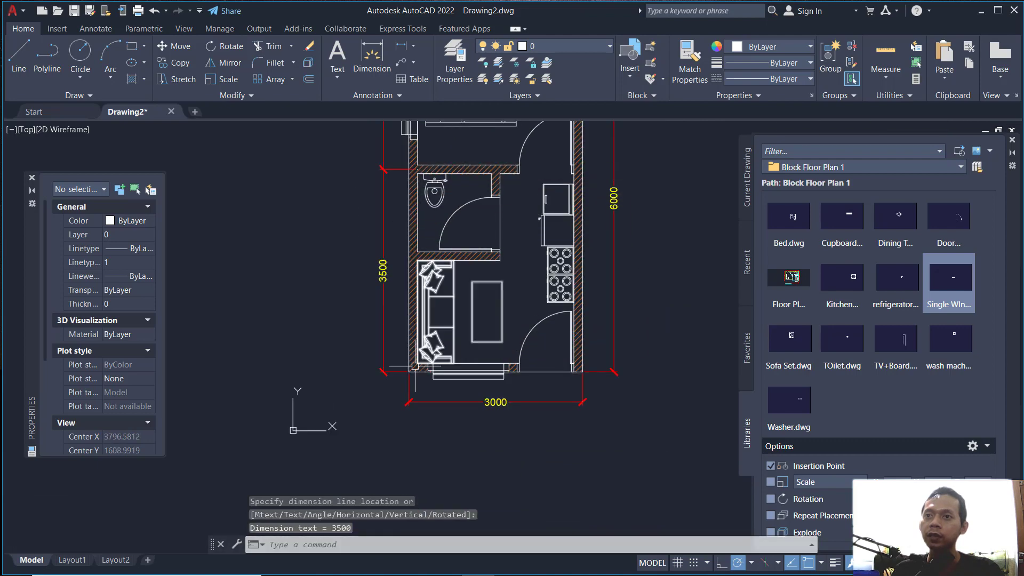
Add the overall 6000 dimension from bottom-left to top-left corner, placed further left
{"action": "key", "text": "Return"}
{"action": "scroll", "coordinate": [405, 367], "scroll_direction": "up", "scroll_amount": 3}
{"action": "left_click", "coordinate": [430, 346]}
{"action": "scroll", "coordinate": [430, 346], "scroll_direction": "down", "scroll_amount": 4}
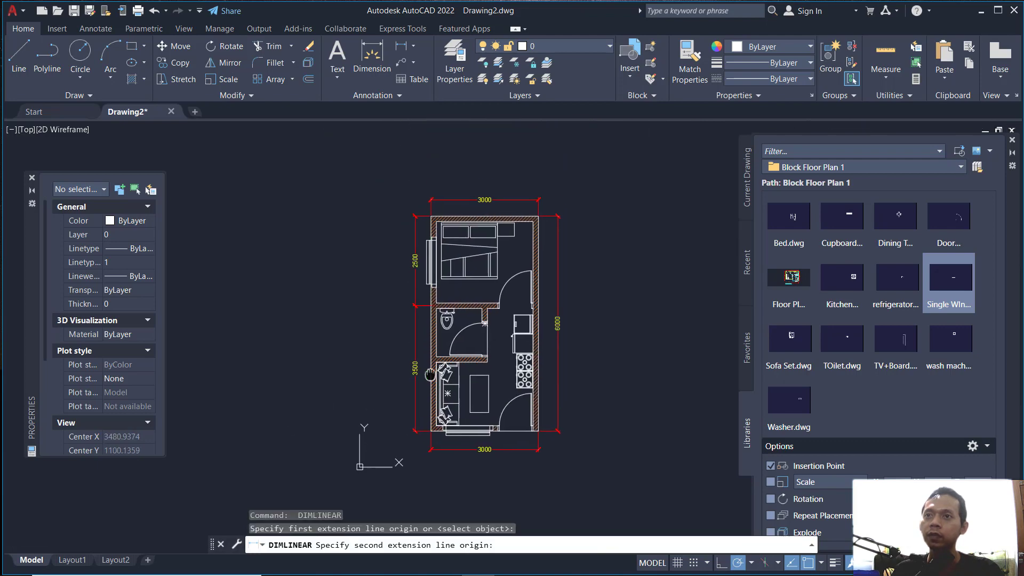
{"action": "scroll", "coordinate": [411, 190], "scroll_direction": "up", "scroll_amount": 3}
{"action": "left_click", "coordinate": [427, 265]}
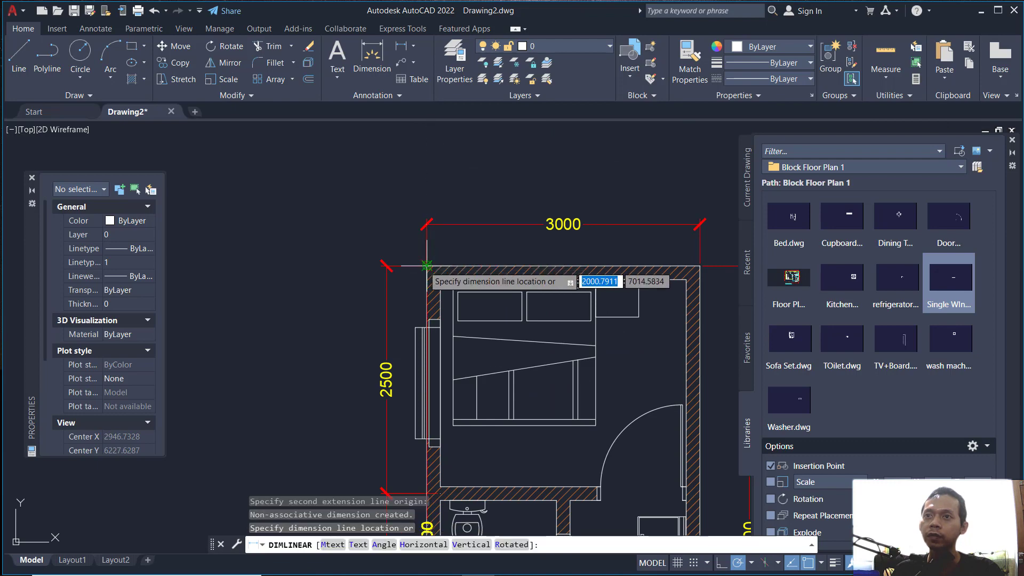
{"action": "left_click", "coordinate": [347, 274]}
{"action": "scroll", "coordinate": [373, 299], "scroll_direction": "down", "scroll_amount": 3}
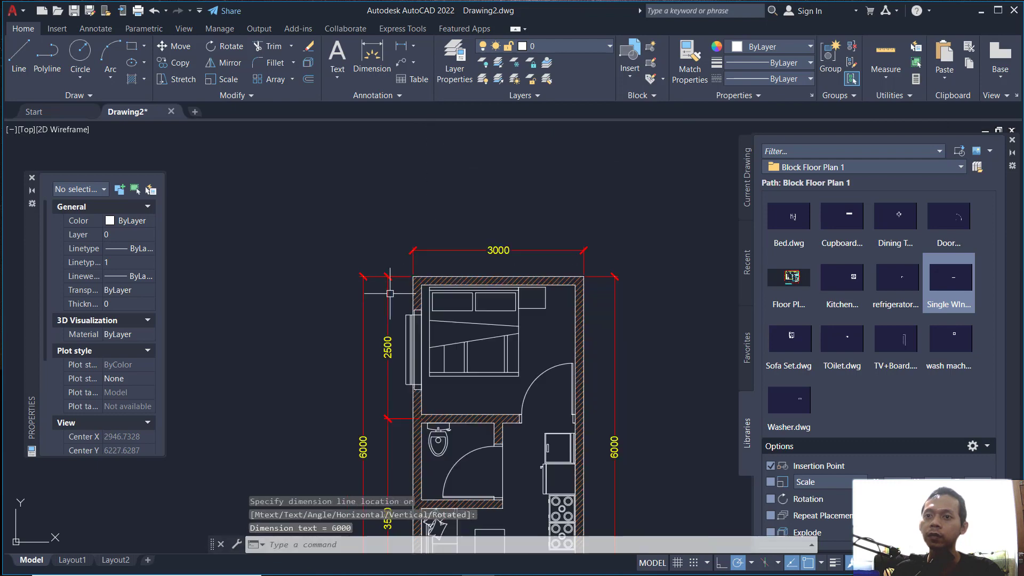
{"action": "scroll", "coordinate": [411, 372], "scroll_direction": "up", "scroll_amount": 5}
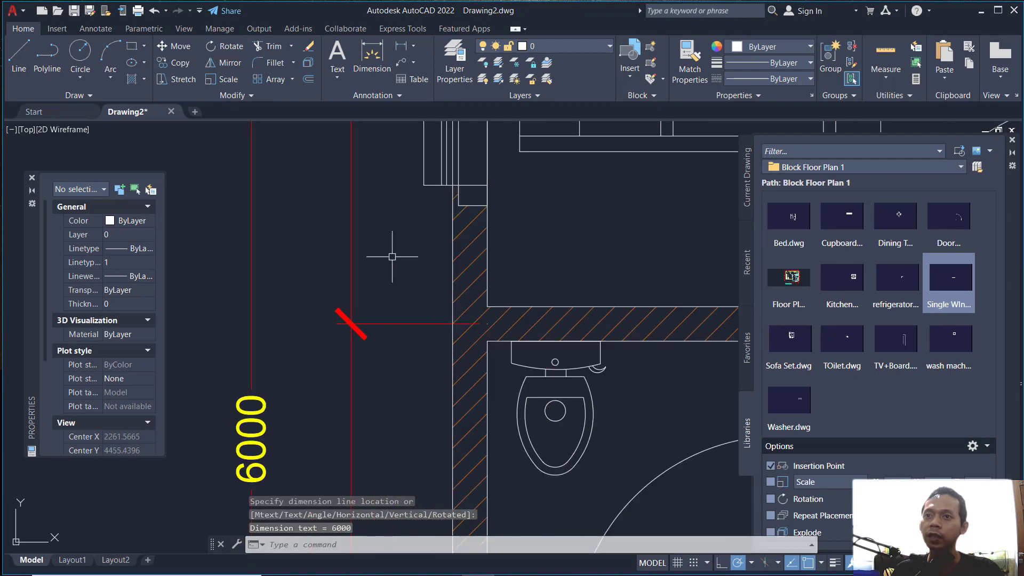
Stretch the left 6000 dimension's extension line to end at the wall edge, then recentre the plan
{"action": "left_click", "coordinate": [351, 219]}
{"action": "scroll", "coordinate": [482, 354], "scroll_direction": "up", "scroll_amount": 2}
{"action": "left_click", "coordinate": [490, 305]}
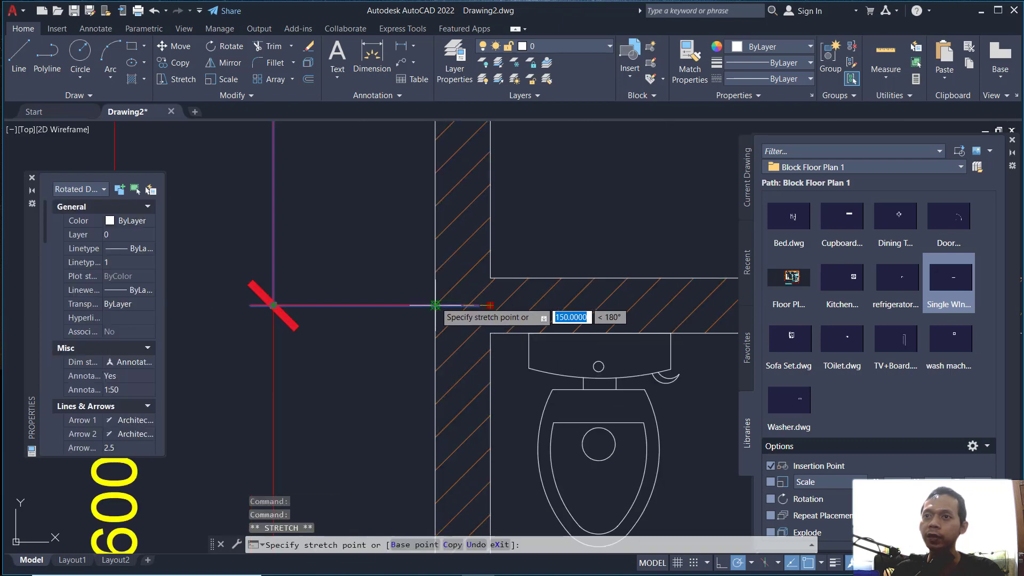
{"action": "left_click", "coordinate": [435, 305]}
{"action": "scroll", "coordinate": [533, 273], "scroll_direction": "down", "scroll_amount": 5}
{"action": "key", "text": "Escape"}
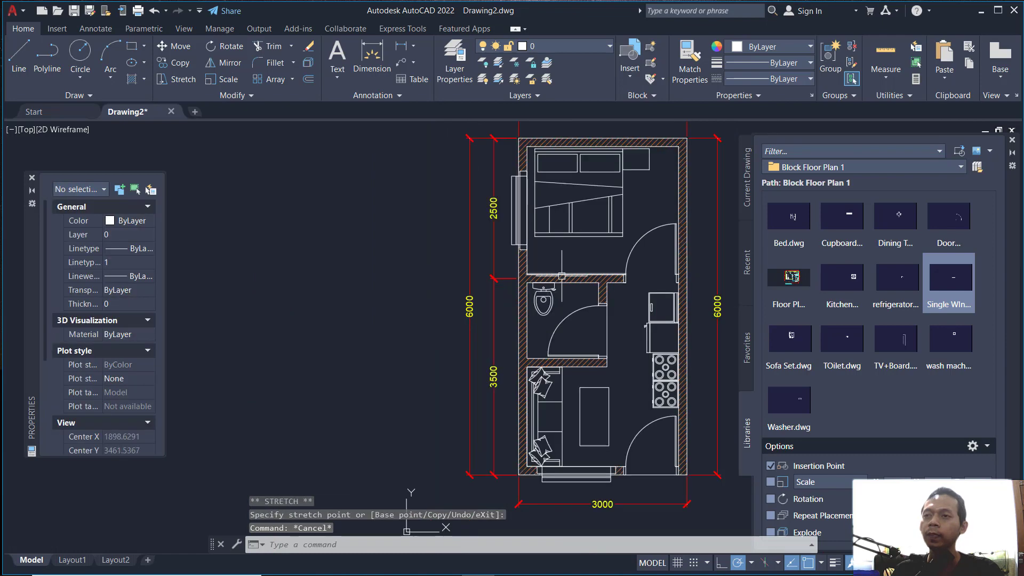
{"action": "scroll", "coordinate": [622, 306], "scroll_direction": "down", "scroll_amount": 3}
{"action": "middle_click_drag", "start_coordinate": [621, 306], "coordinate": [481, 297]}
{"action": "scroll", "coordinate": [480, 297], "scroll_direction": "up", "scroll_amount": 2}
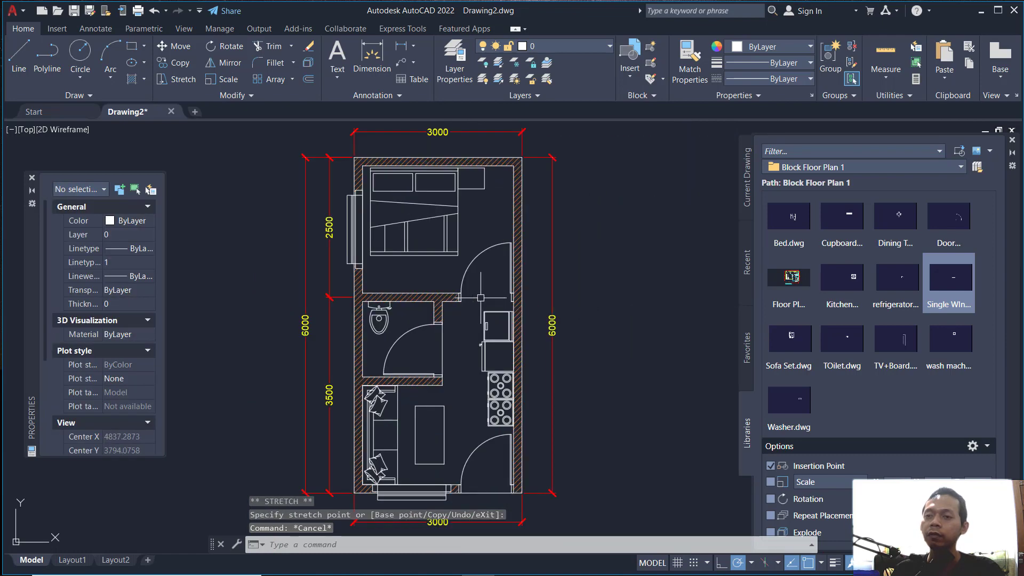